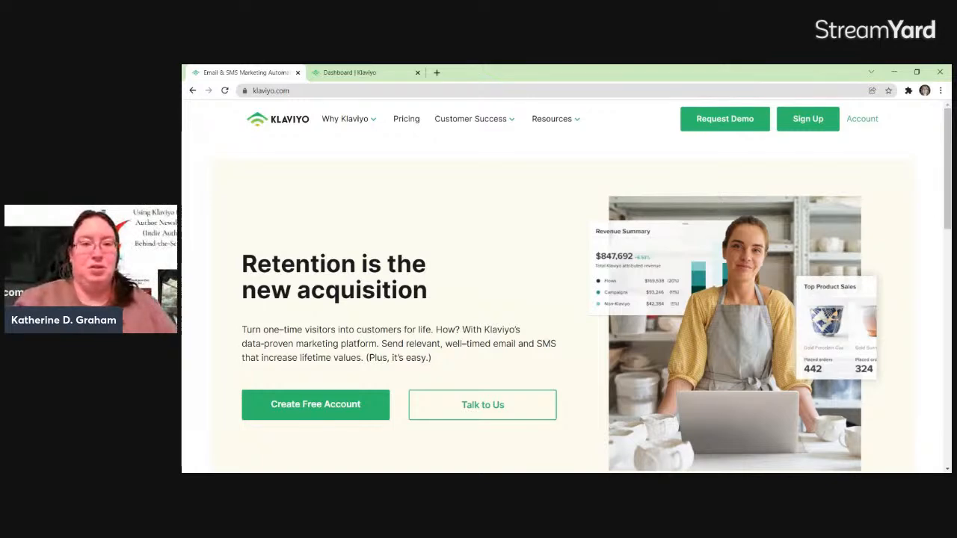
# - Open the author website's newsletter signup page in a new browser tab and bring its e-mail signup form into view
pyautogui.click(410, 75)
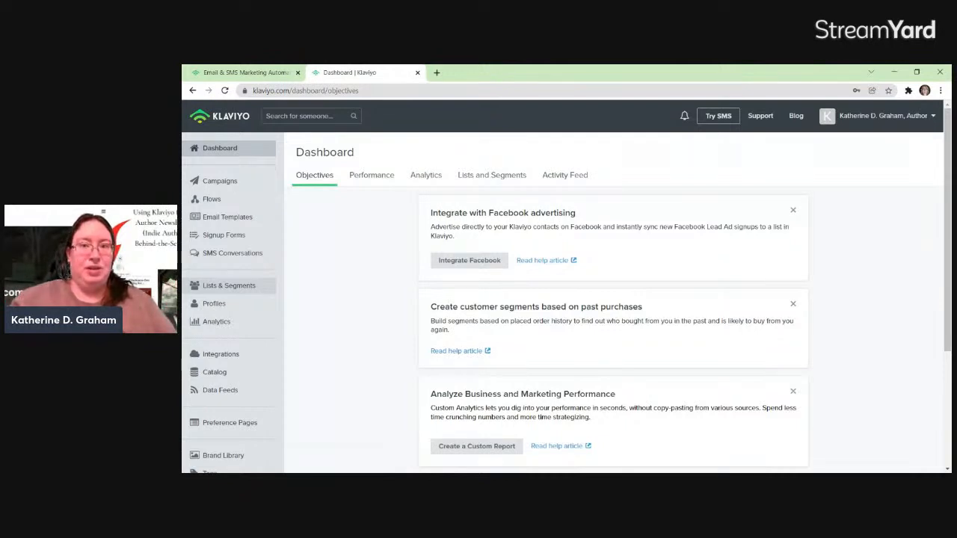
pyautogui.click(437, 72)
pyautogui.write('katherinedgraham.com/newsletter')
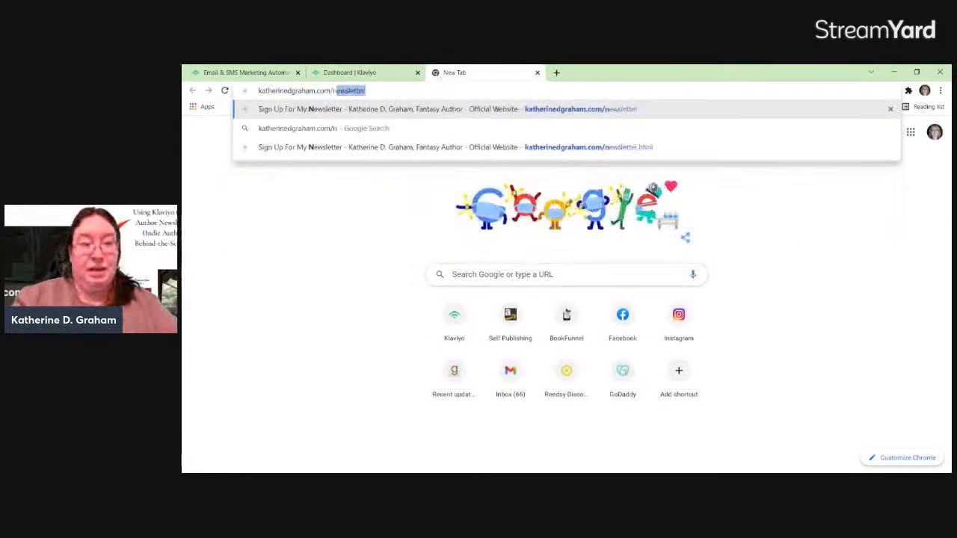
pyautogui.press('Return')
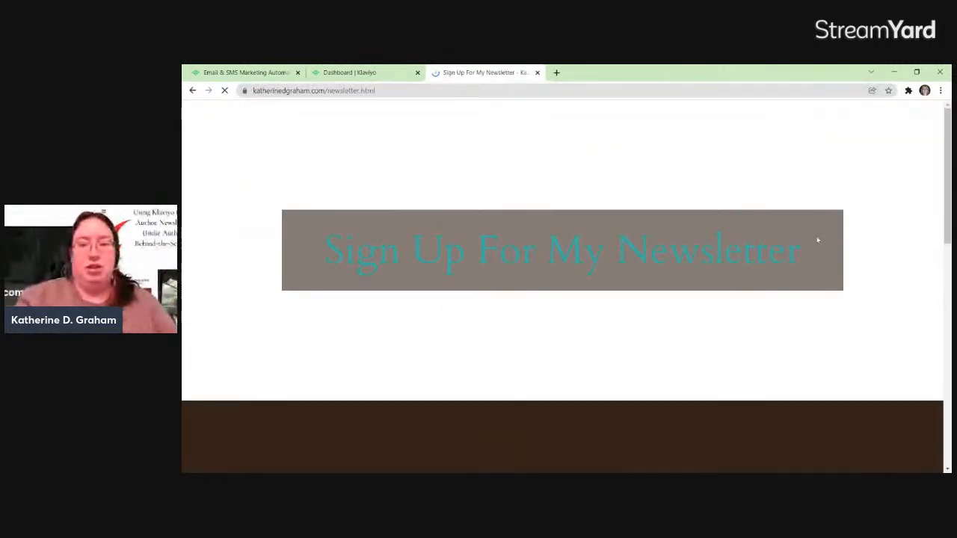
pyautogui.scroll(-5, 561, 299)
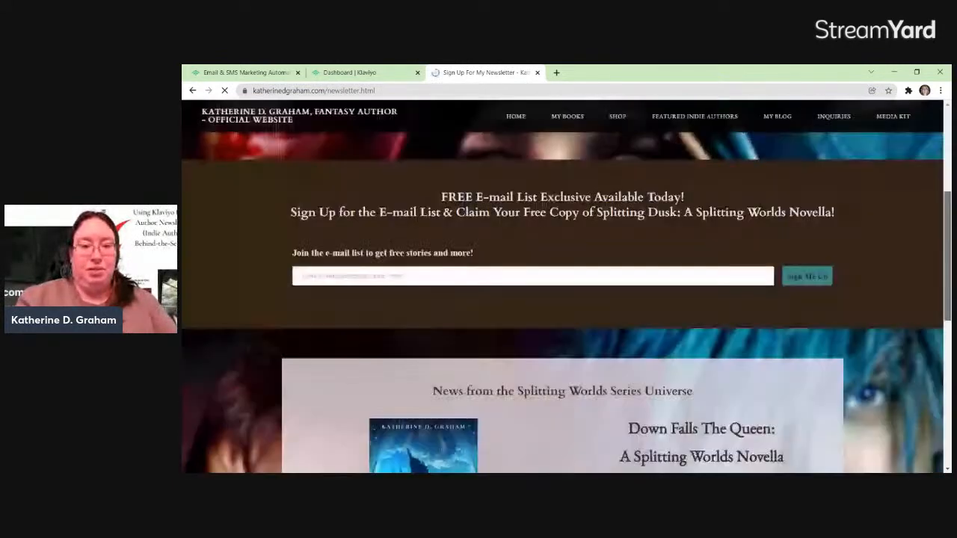
pyautogui.scroll(2, 561, 299)
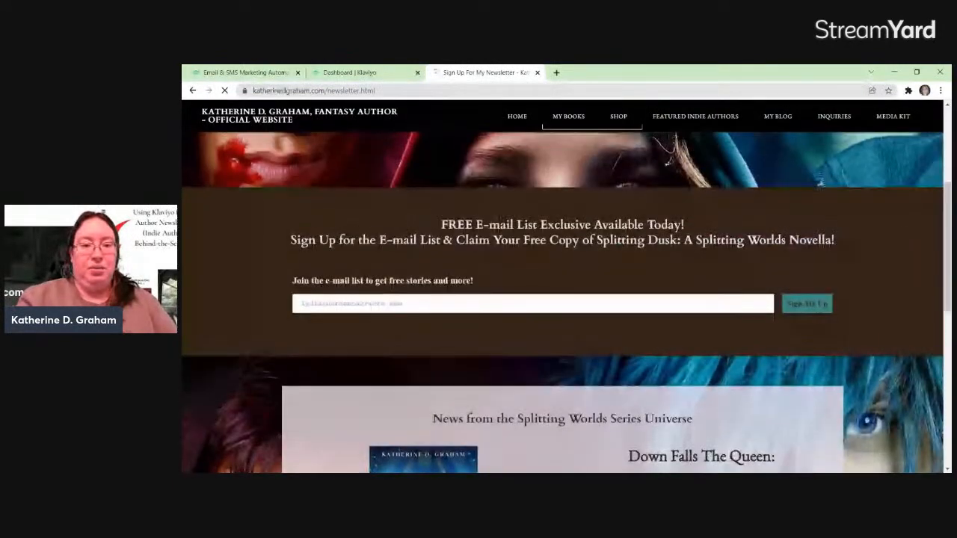
# - Highlight the free Splitting Dusk novella offer and the signup prompt, and check the form's e-mail field
pyautogui.moveTo(439, 224); pyautogui.dragTo(850, 247)
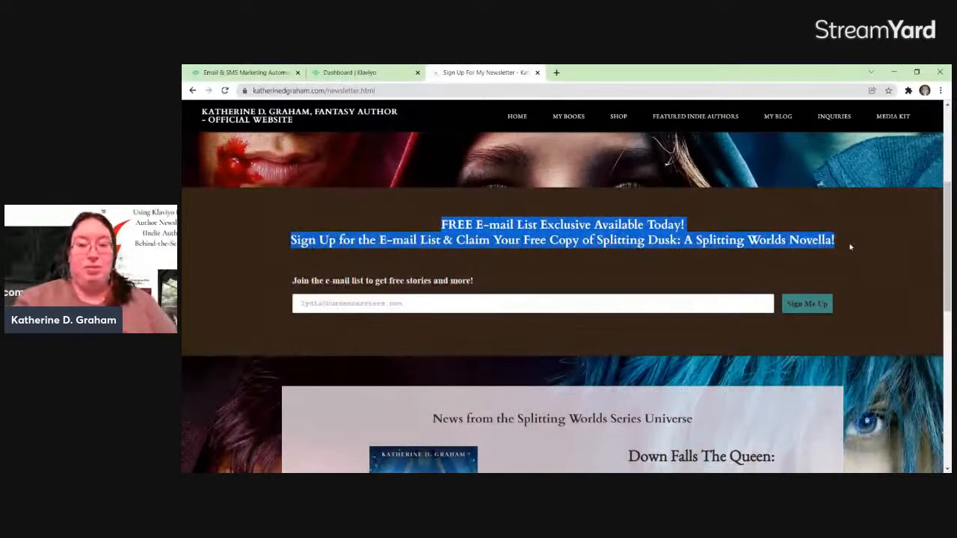
pyautogui.moveTo(291, 282); pyautogui.dragTo(474, 282)
pyautogui.click(301, 303)
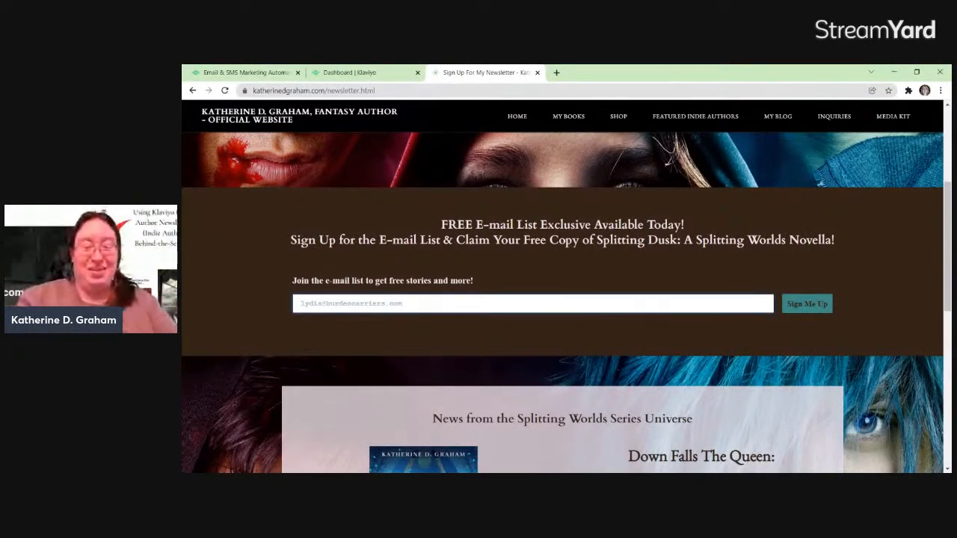
pyautogui.click(468, 323)
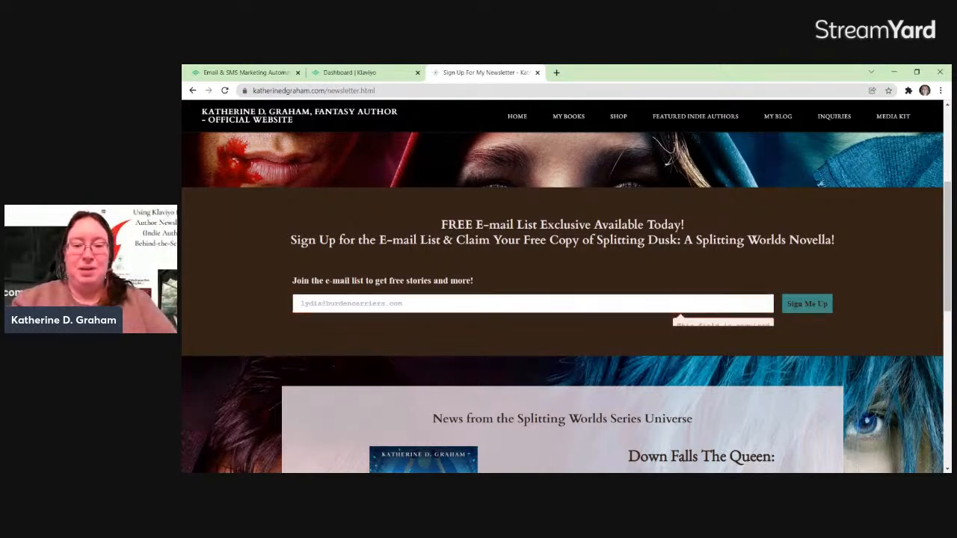
pyautogui.click(365, 72)
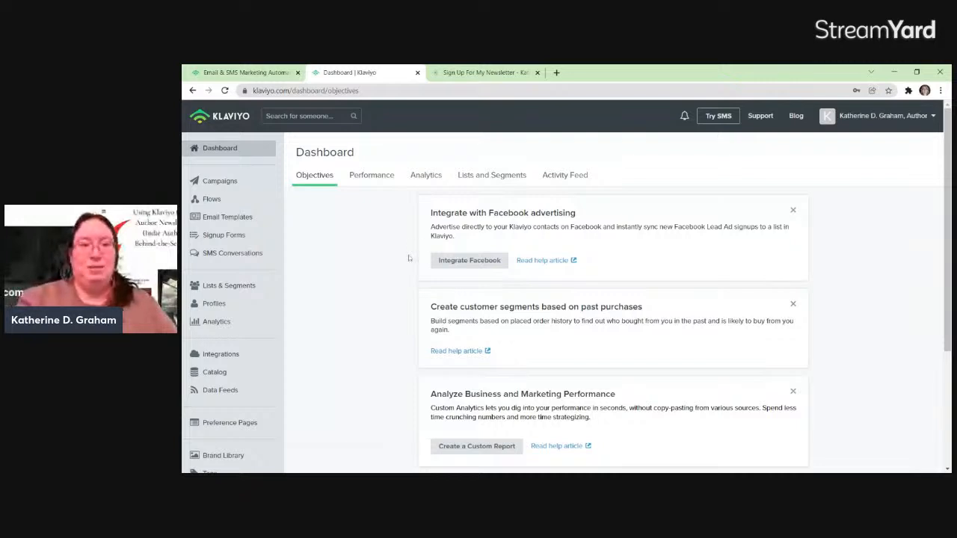
pyautogui.click(486, 71)
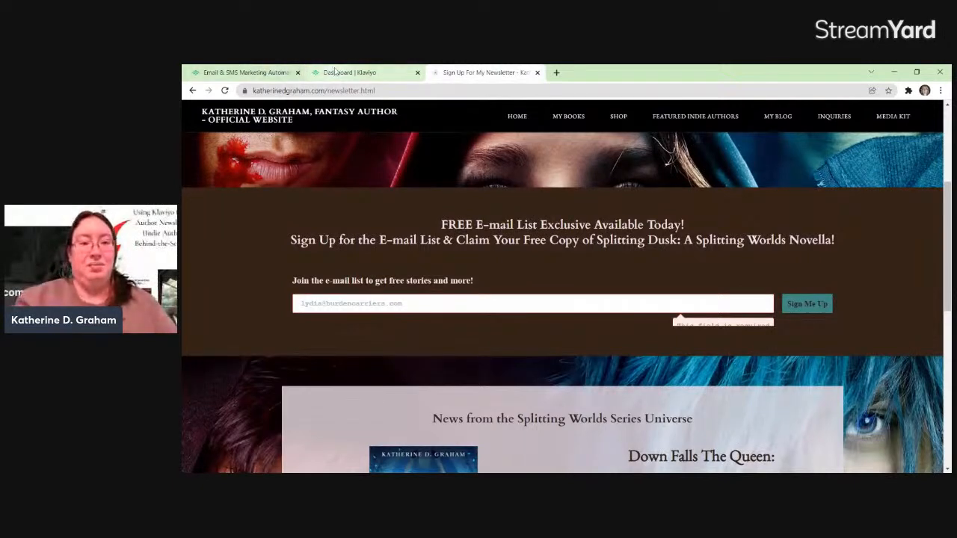
pyautogui.click(349, 72)
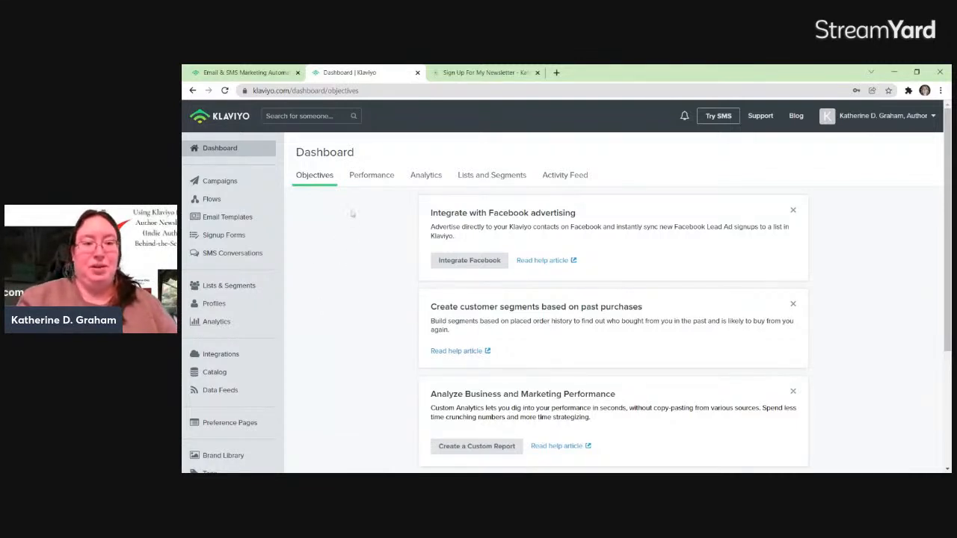
pyautogui.click(454, 75)
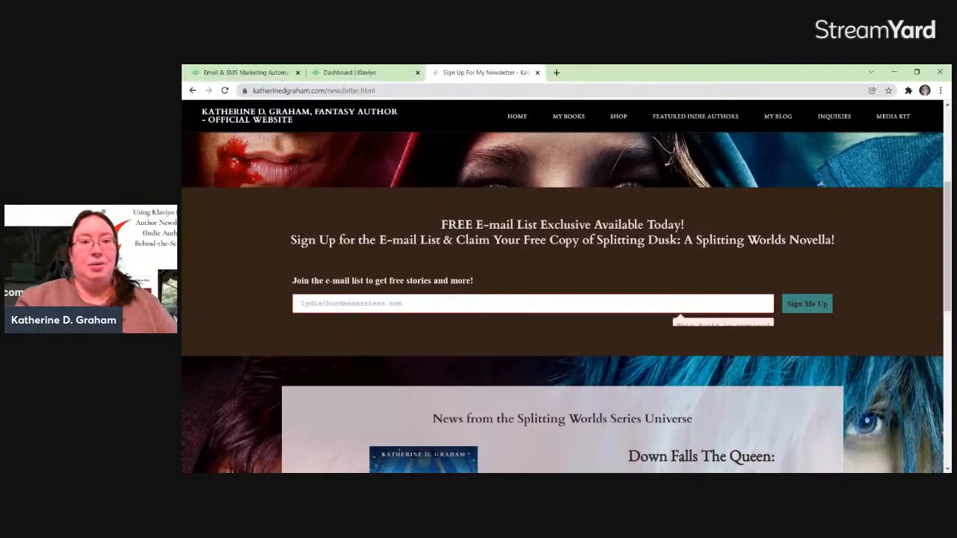
# - Return to the Klaviyo dashboard and open the Welcome Series flow triggered by the Newsletter list
pyautogui.click(397, 72)
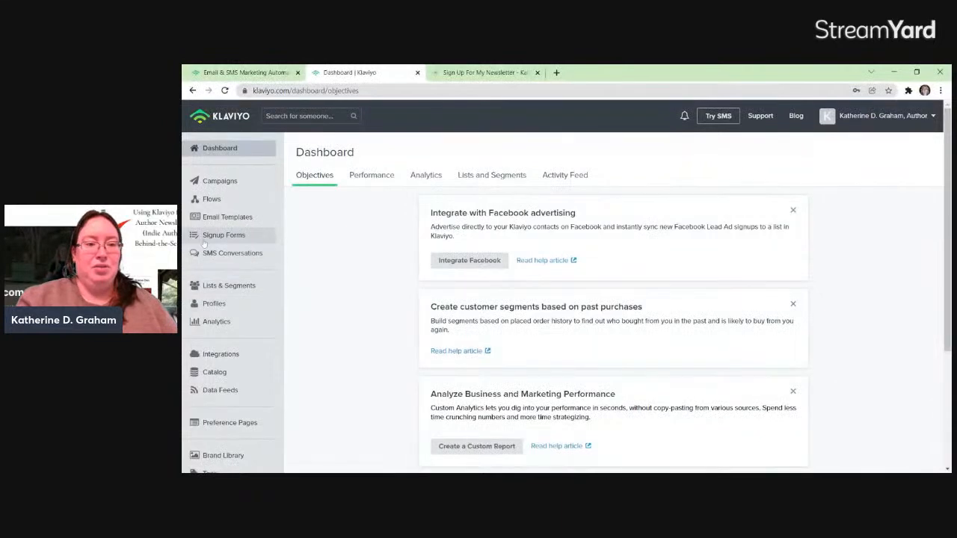
pyautogui.click(229, 205)
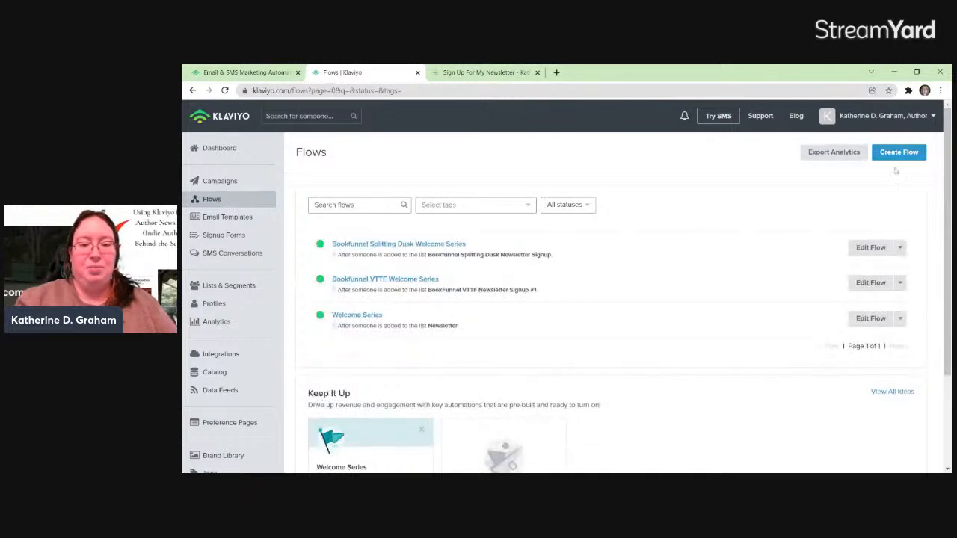
pyautogui.click(354, 316)
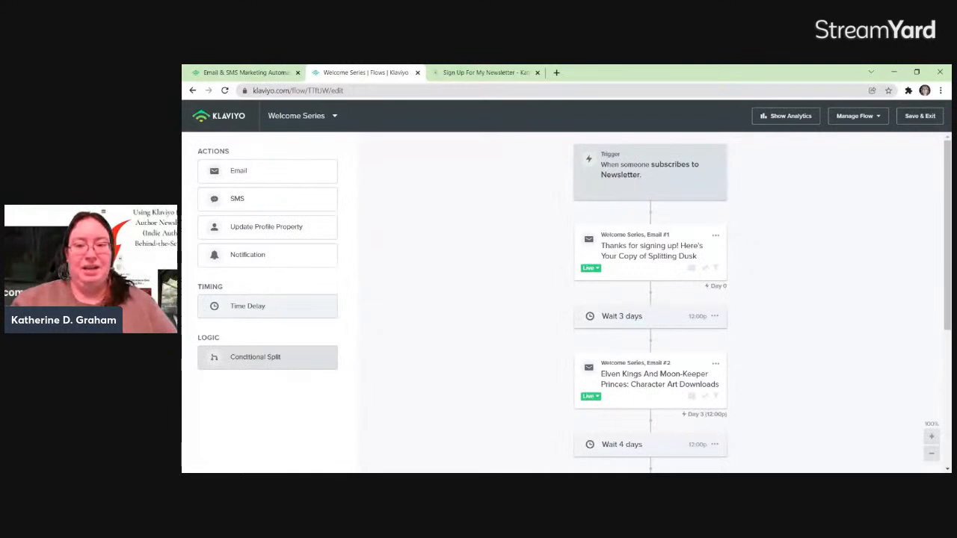
# - Preview the first Welcome Series email, review it from its heading to the footer, and close the preview
pyautogui.click(658, 254)
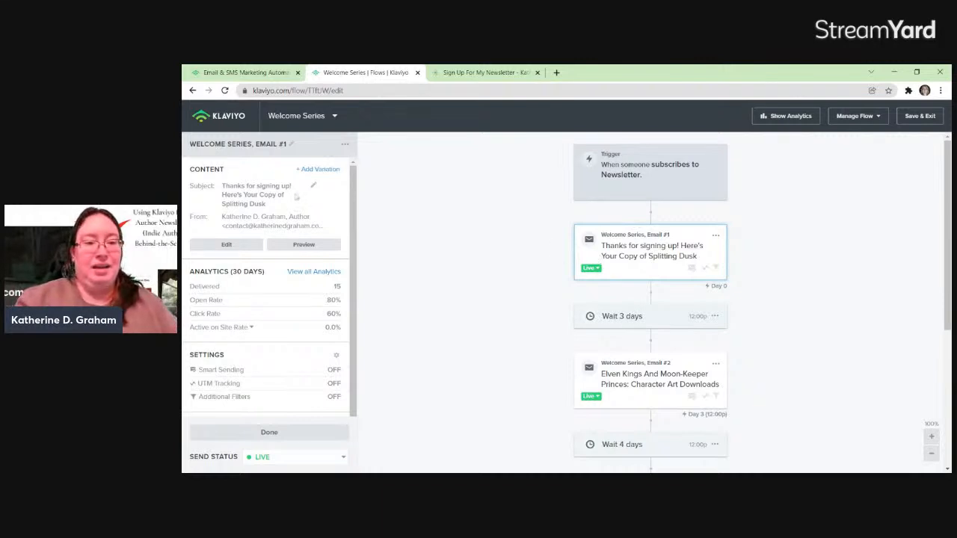
pyautogui.click(299, 254)
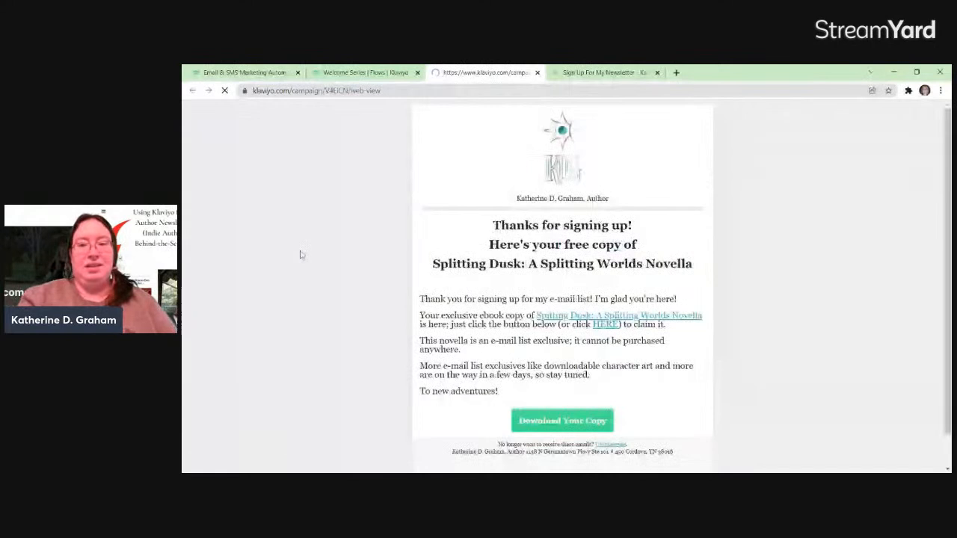
pyautogui.scroll(-5, 562, 286)
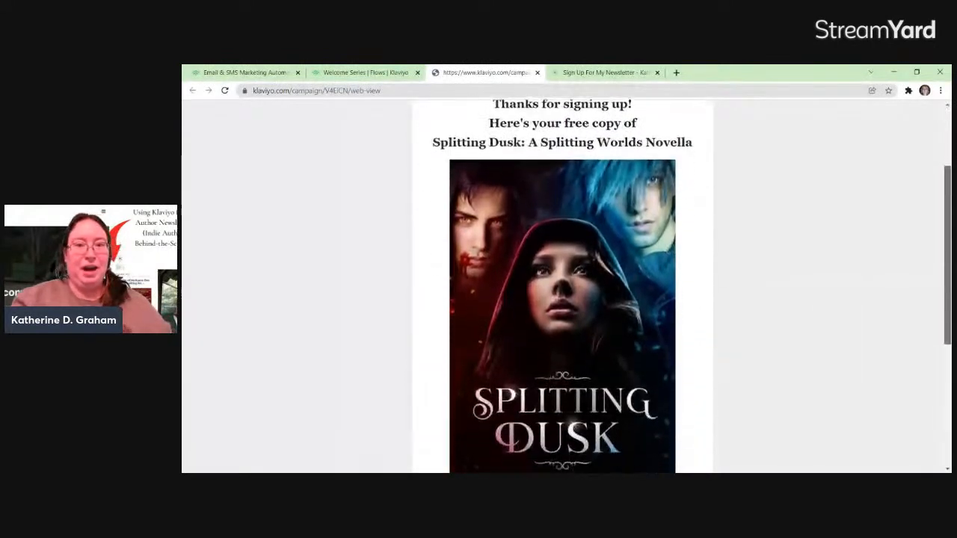
pyautogui.scroll(-3, 562, 287)
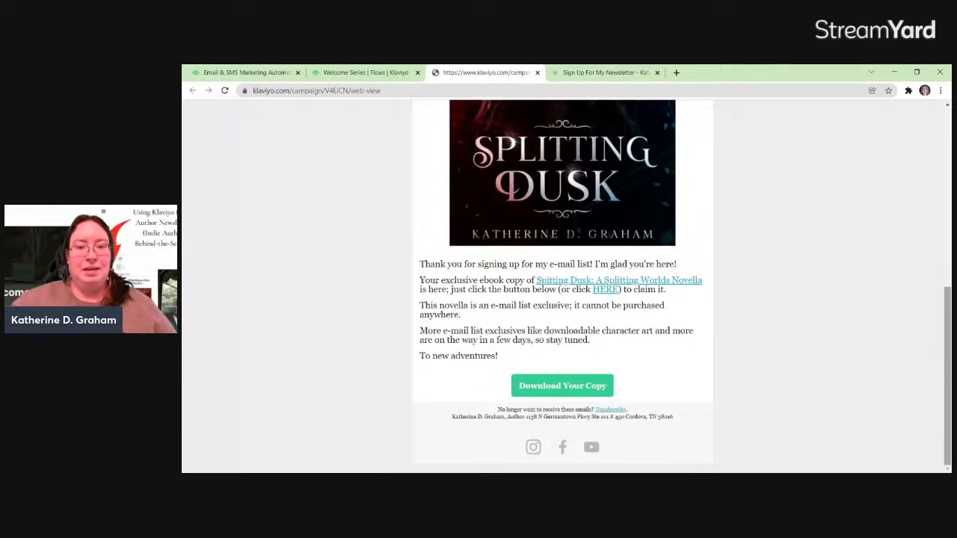
pyautogui.scroll(4, 563, 287)
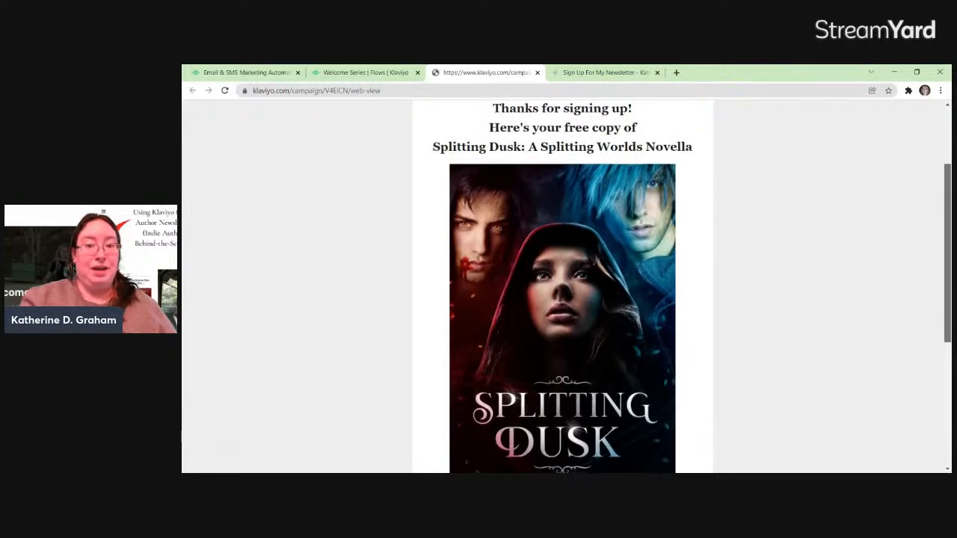
pyautogui.scroll(-5, 562, 287)
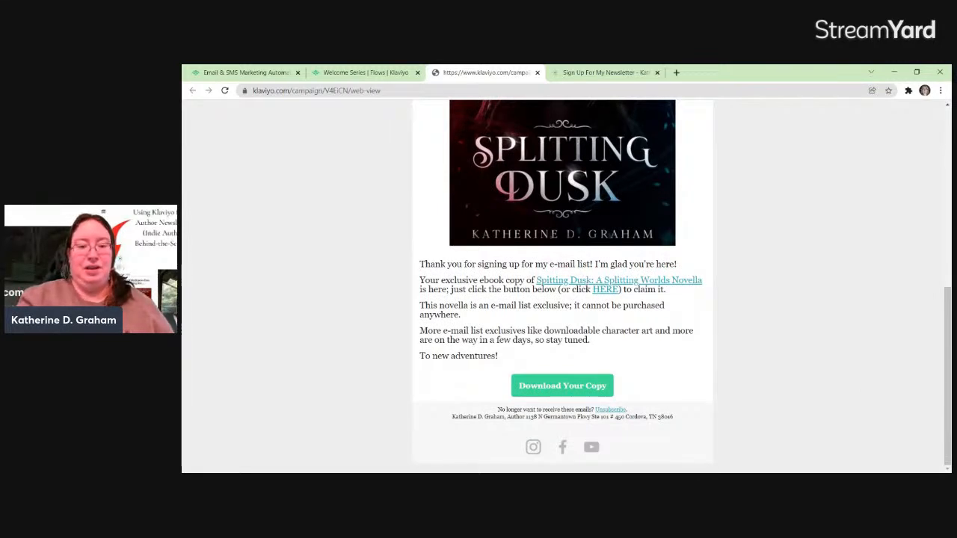
pyautogui.click(537, 73)
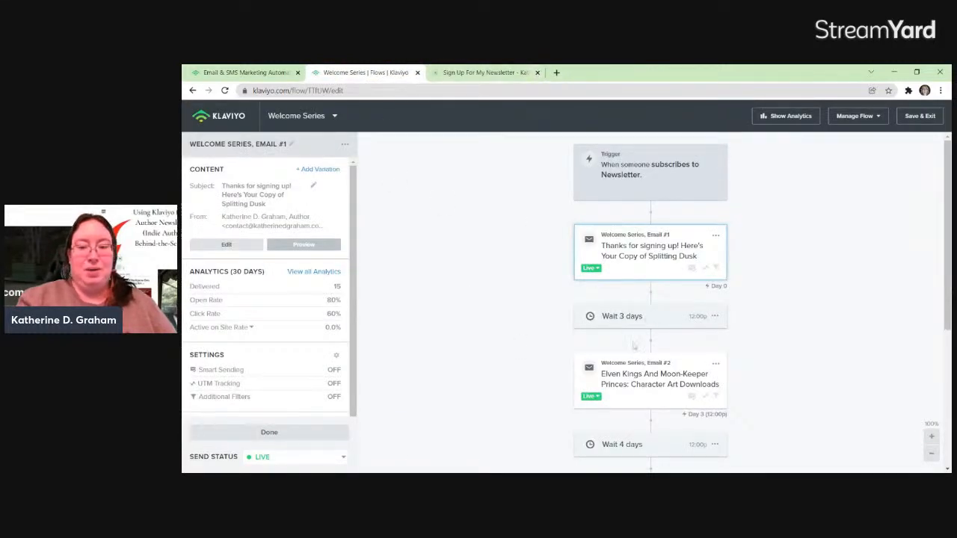
# - Inspect the settings of the time delay between the first and second emails, cancel without changes, and point out the Time Delay component
pyautogui.click(628, 323)
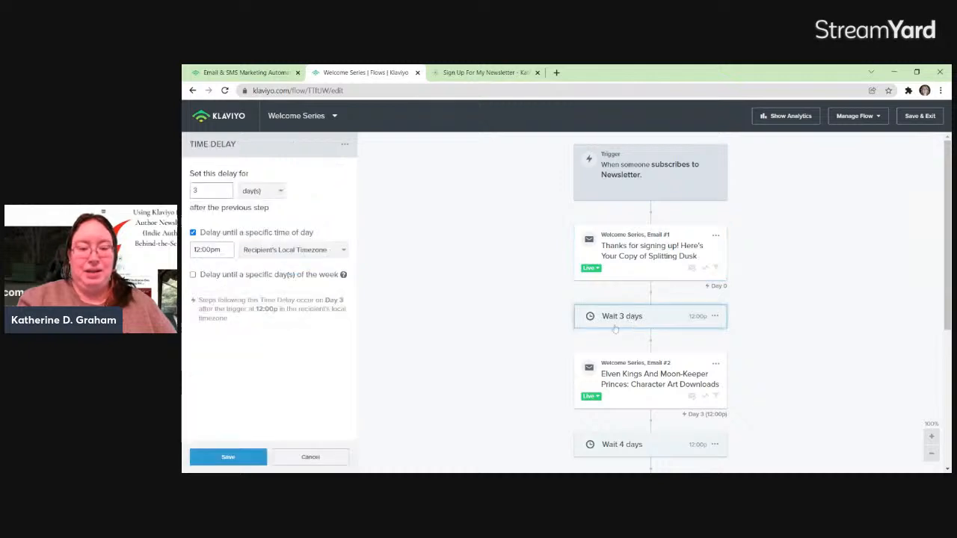
pyautogui.click(310, 458)
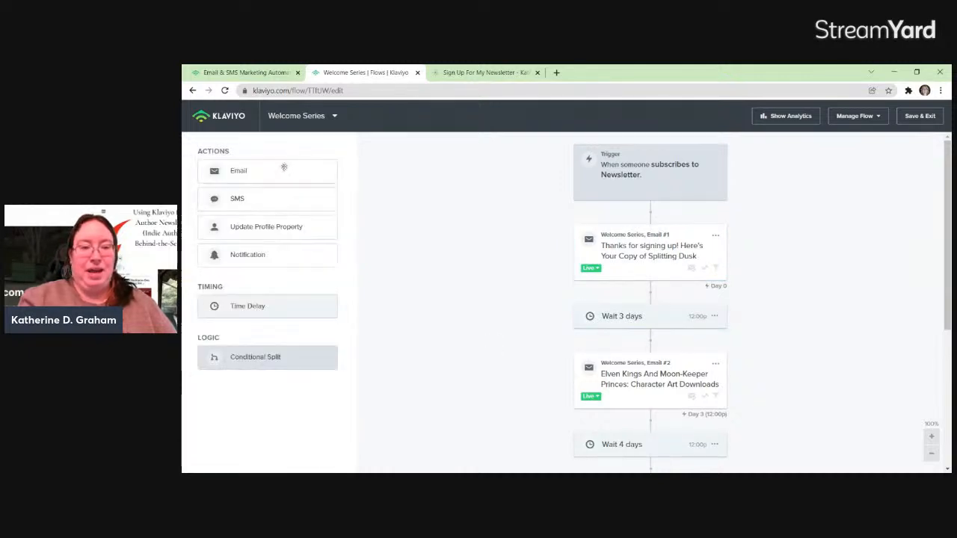
pyautogui.moveTo(255, 298); pyautogui.dragTo(448, 280)
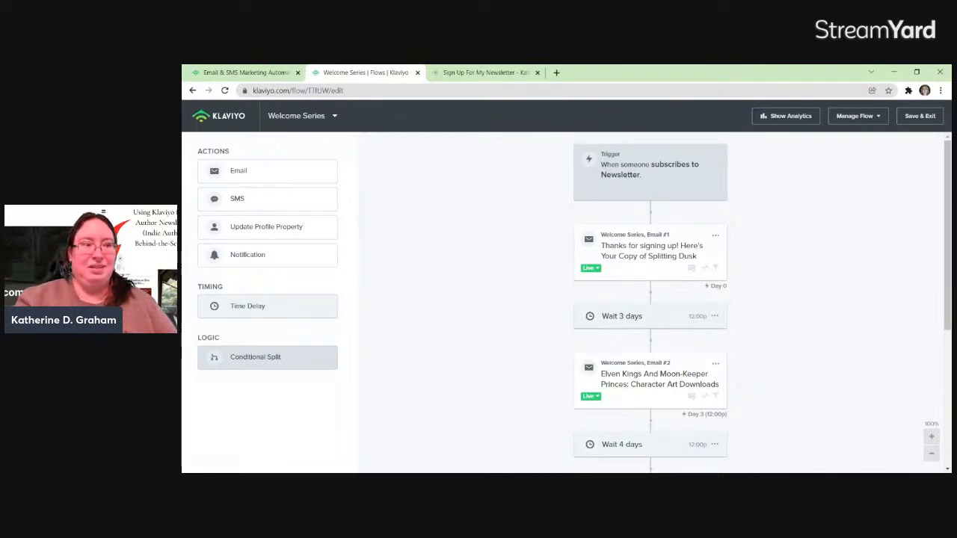
# - Preview the second Welcome Series email, Elven Kings And Moon-Keeper Princes, and review its character art, list benefits and download links
pyautogui.scroll(-1, 946, 239)
pyautogui.scroll(-3, 678, 236)
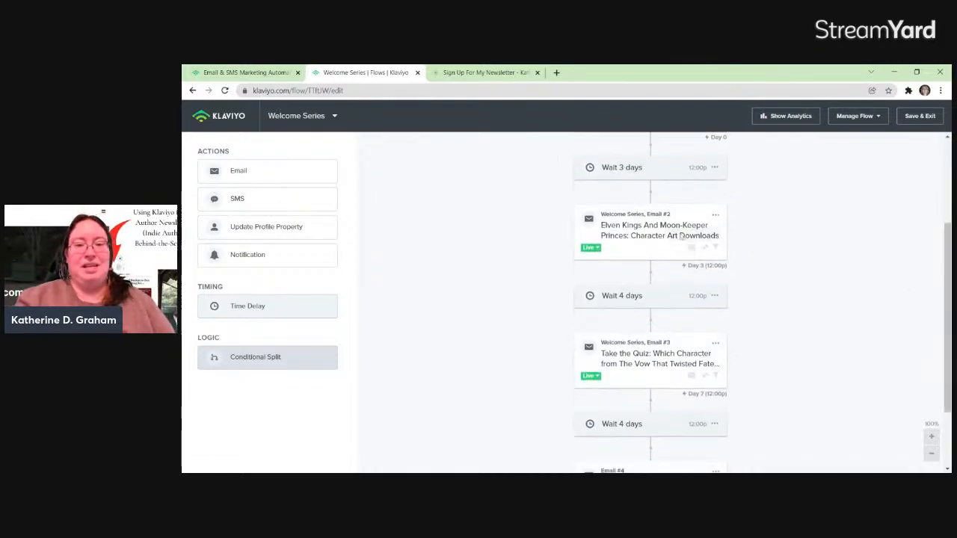
pyautogui.click(678, 236)
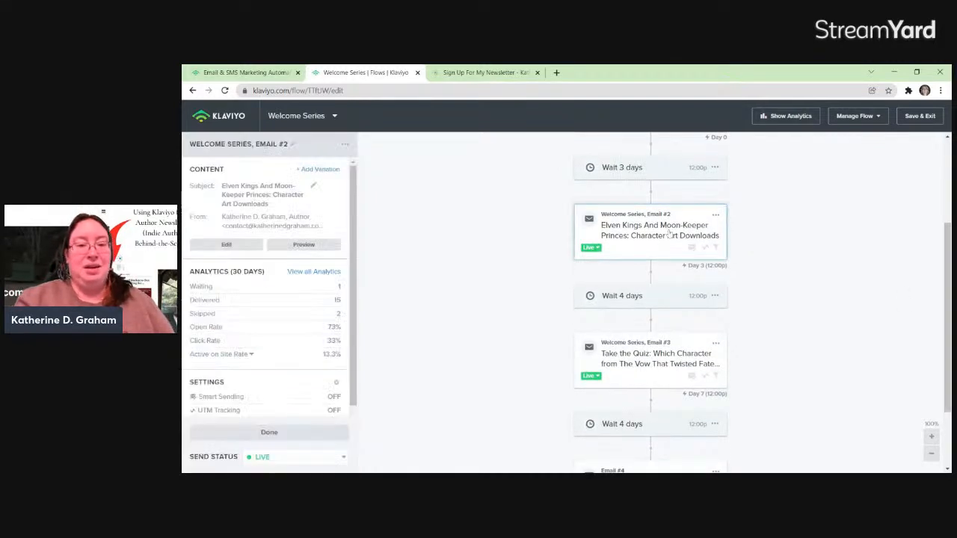
pyautogui.click(316, 244)
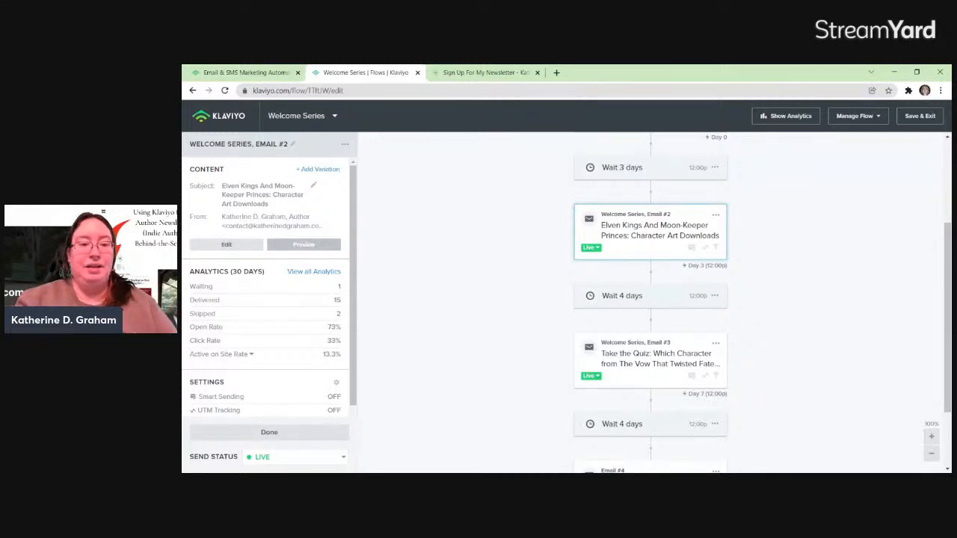
pyautogui.click(314, 244)
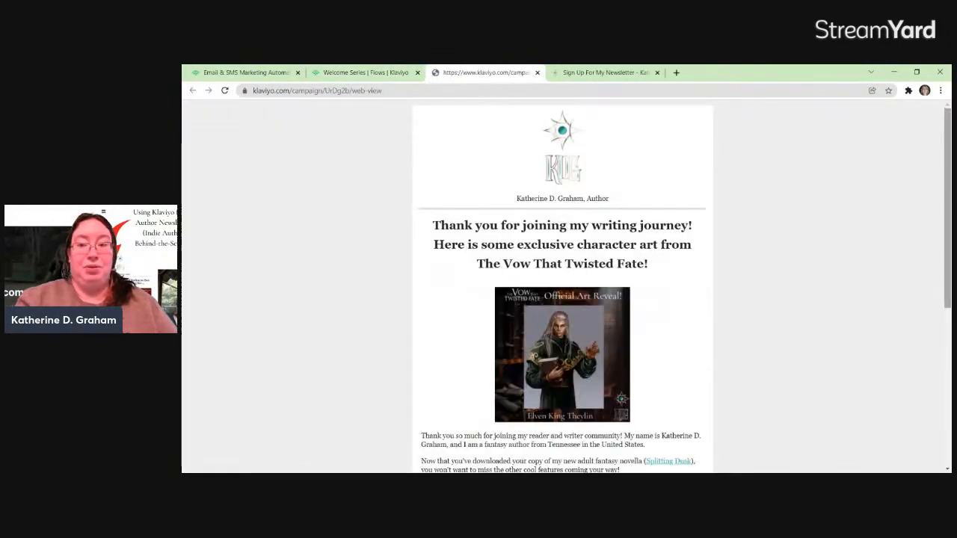
pyautogui.scroll(-2, 562, 287)
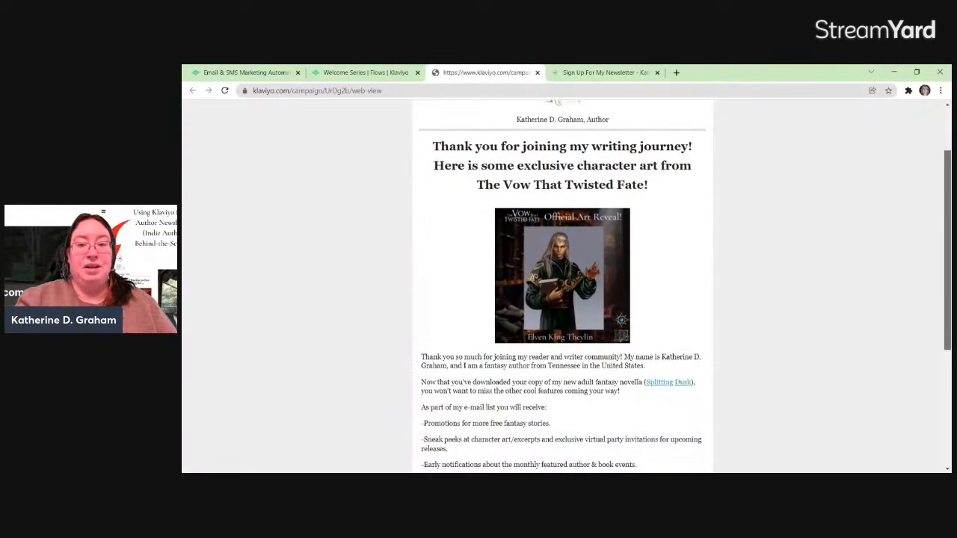
pyautogui.scroll(-1, 562, 287)
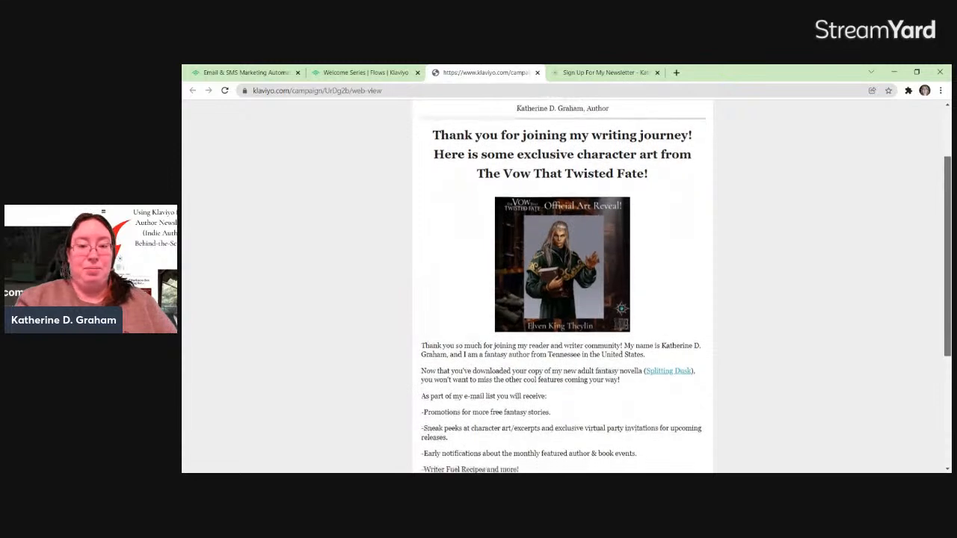
pyautogui.scroll(-1, 562, 287)
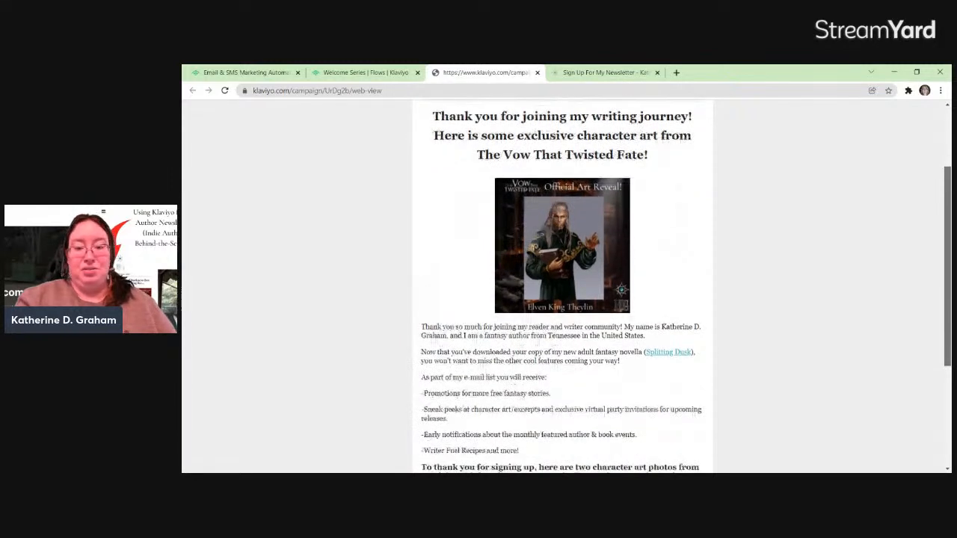
pyautogui.scroll(-3, 562, 287)
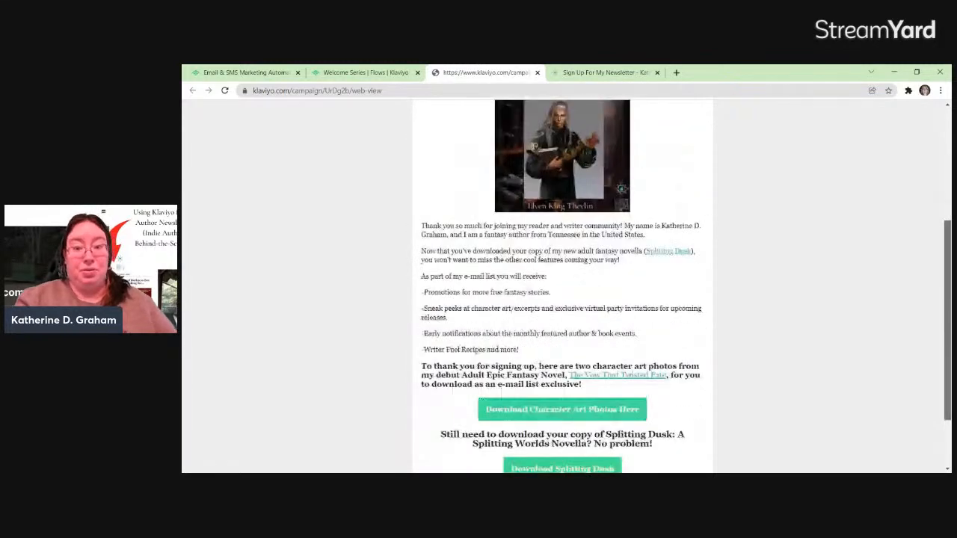
pyautogui.scroll(-1, 945, 300)
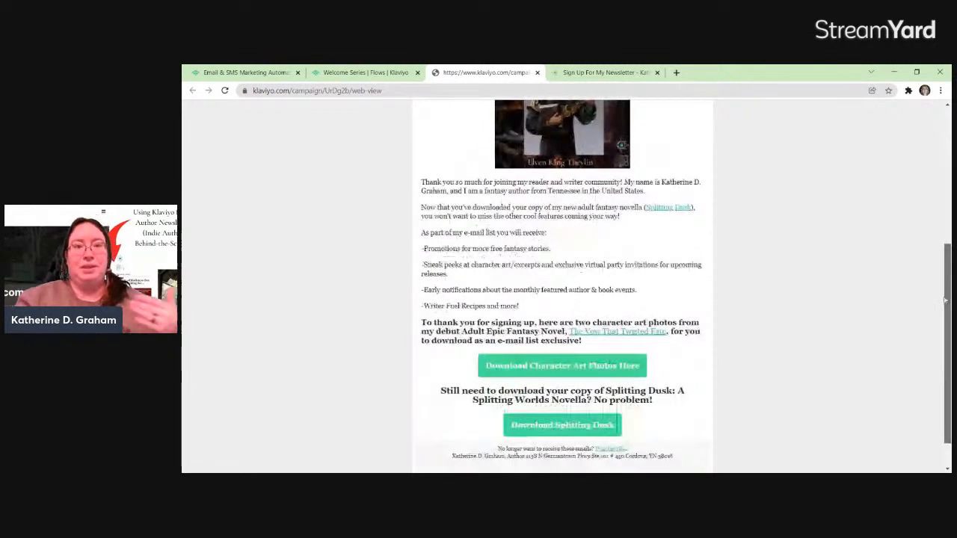
pyautogui.moveTo(945, 300); pyautogui.dragTo(945, 239)
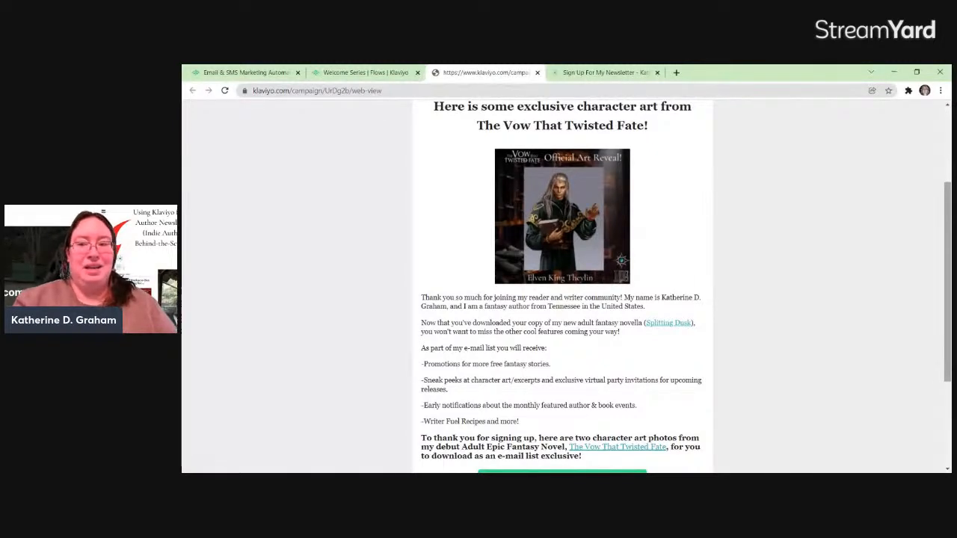
# - Review the rest of the second Welcome Series email, highlight the Splitting Dusk download reminder, and close the preview
pyautogui.scroll(-3, 562, 286)
pyautogui.scroll(-2, 562, 286)
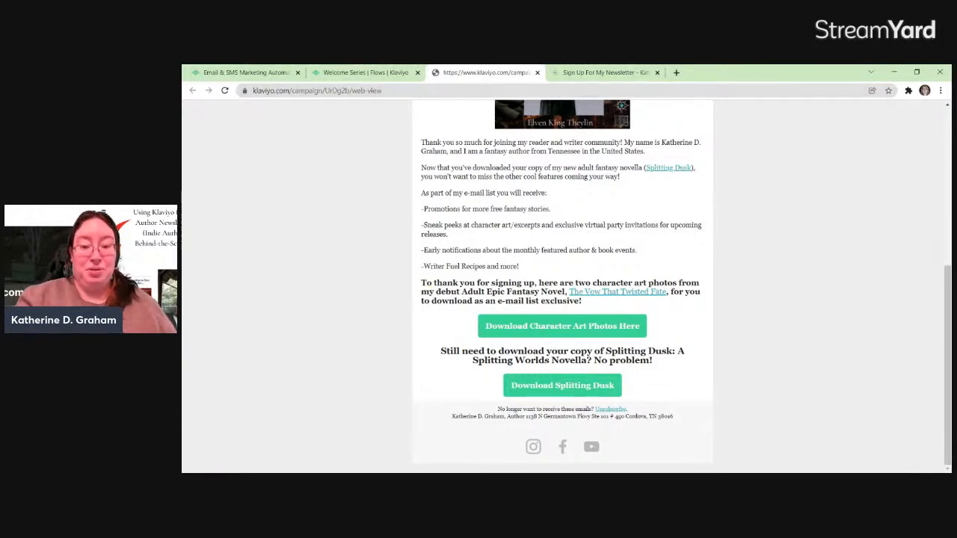
pyautogui.moveTo(446, 350); pyautogui.dragTo(654, 365)
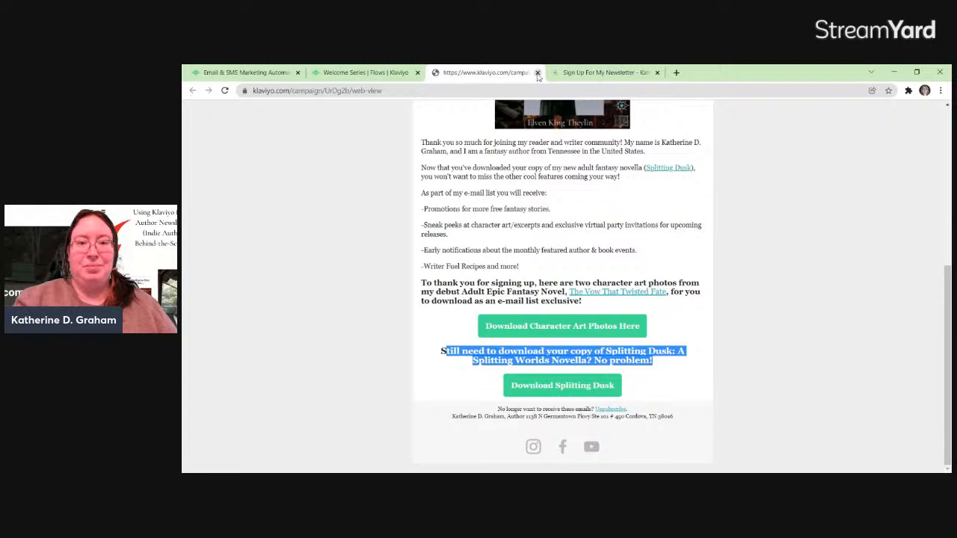
pyautogui.click(536, 72)
pyautogui.click(537, 73)
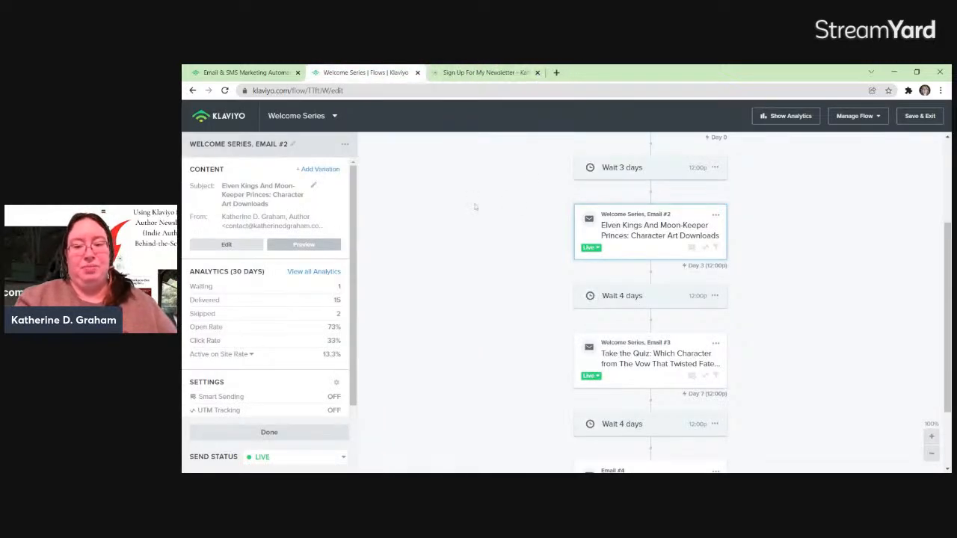
# - Inspect the details of the third and fourth Welcome Series emails, the character quiz and the Splitting Dusk feedback request
pyautogui.scroll(1, 474, 207)
pyautogui.scroll(-3, 651, 303)
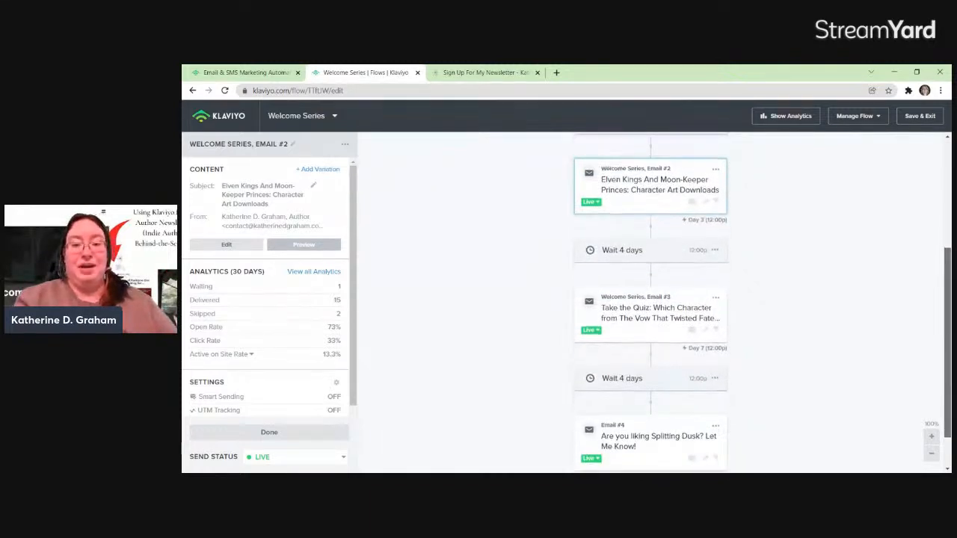
pyautogui.click(664, 263)
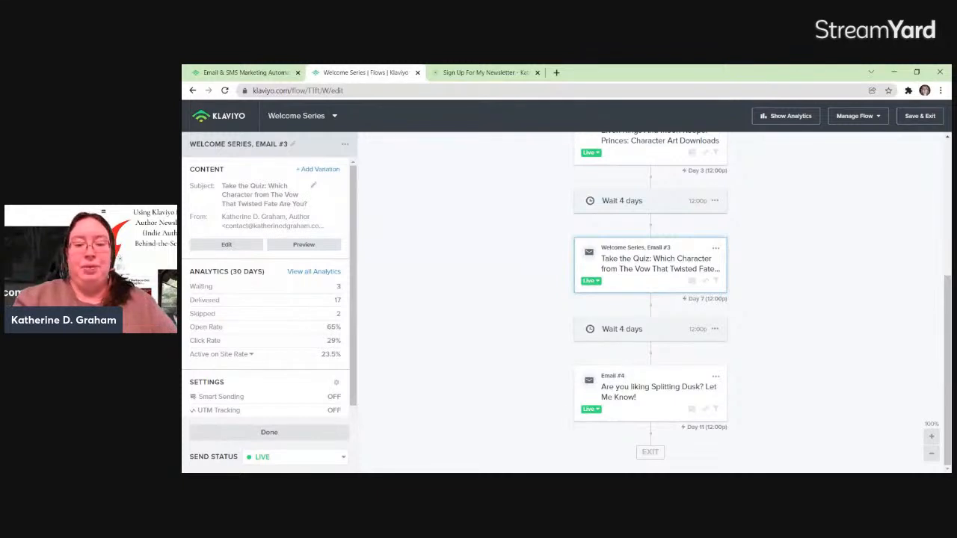
pyautogui.click(641, 387)
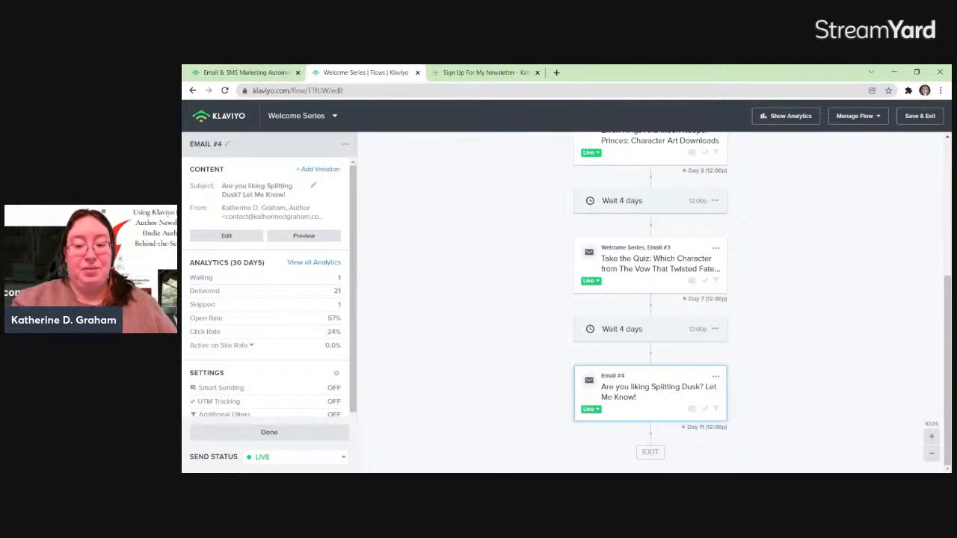
pyautogui.click(671, 276)
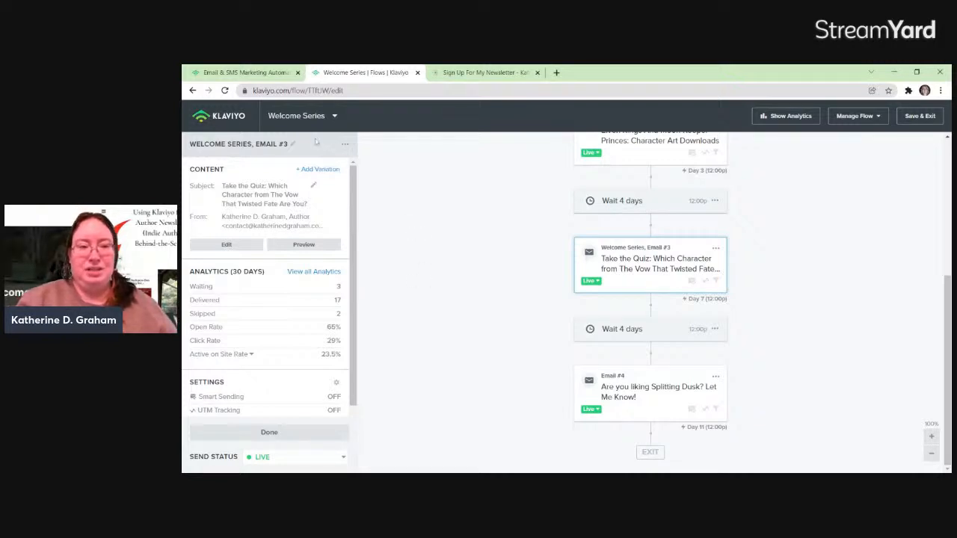
# - Leave the flow for the campaigns list and view the template of the My 2022 Alphabet Reading Challenge Is All Indie campaign
pyautogui.click(193, 90)
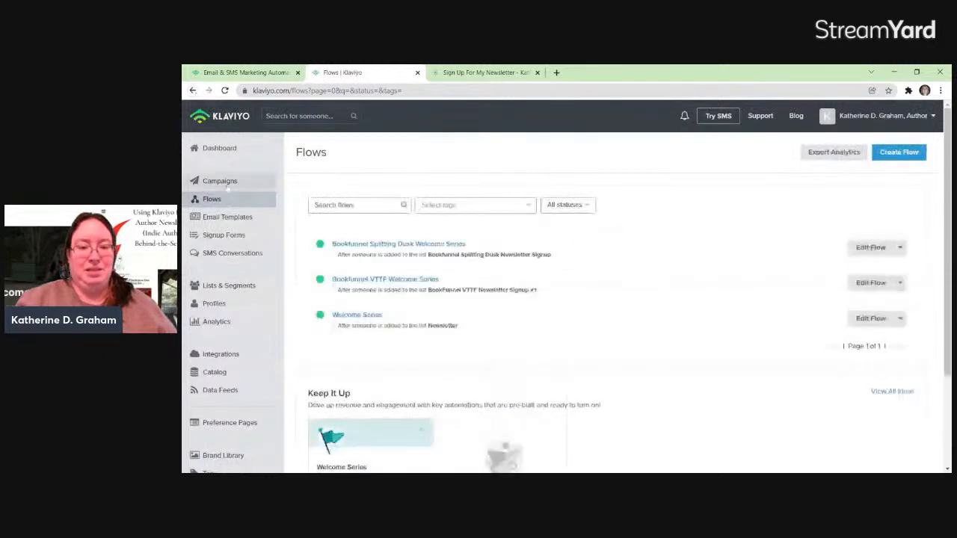
pyautogui.click(227, 186)
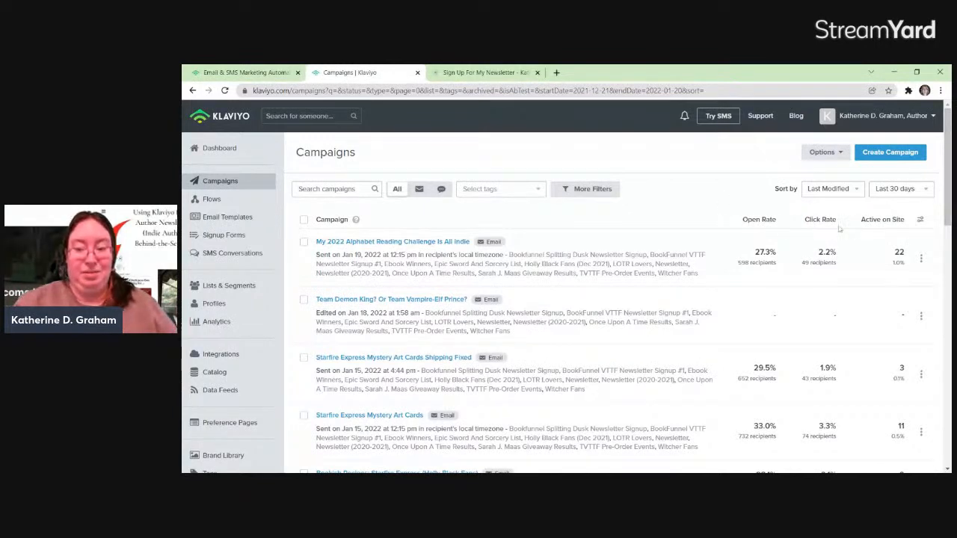
pyautogui.click(921, 258)
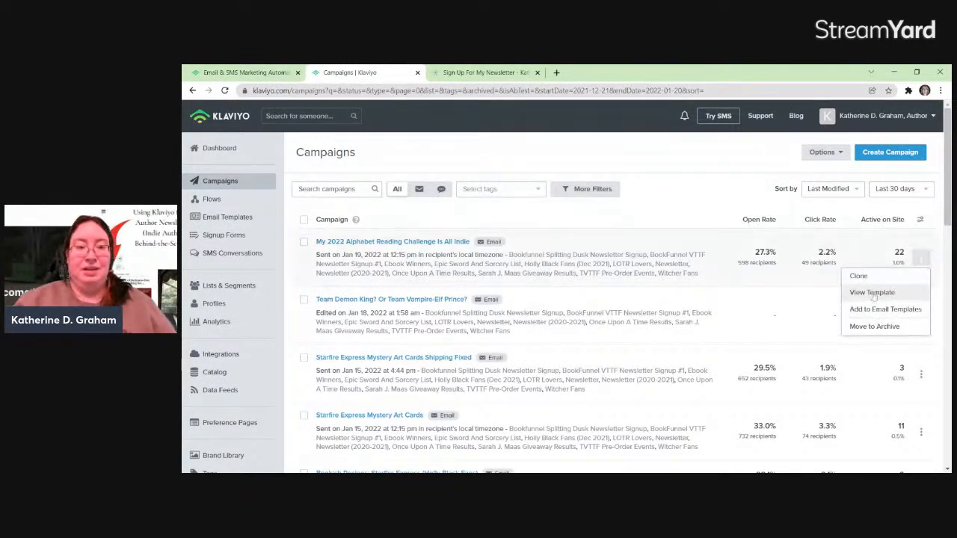
pyautogui.click(873, 293)
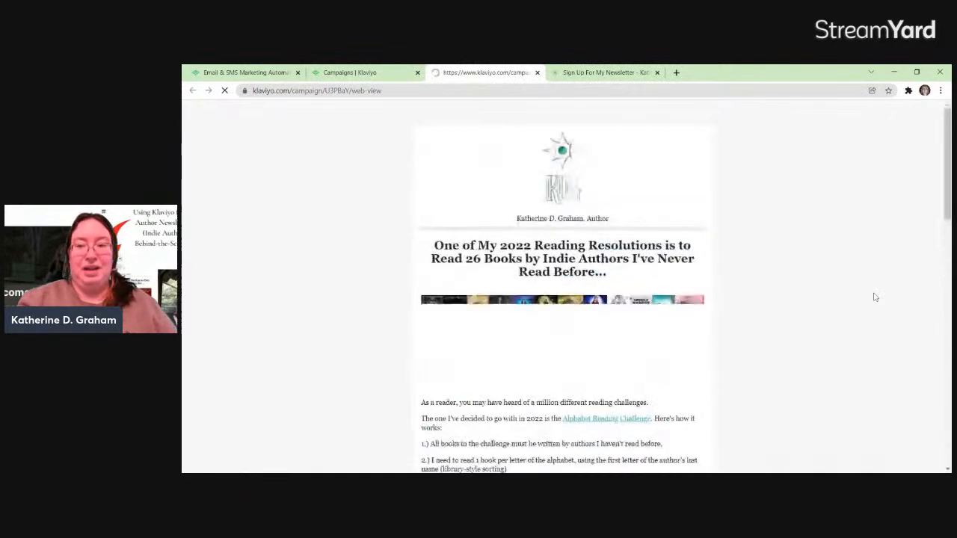
# - Review the Alphabet Reading Challenge email's heading, banner and challenge rules, and close the template view
pyautogui.scroll(-2, 562, 291)
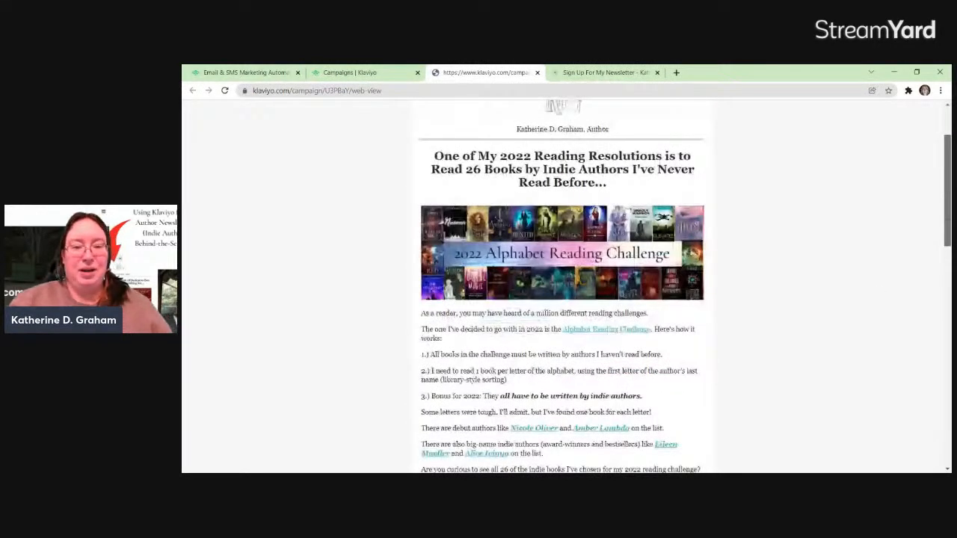
pyautogui.scroll(-1, 562, 291)
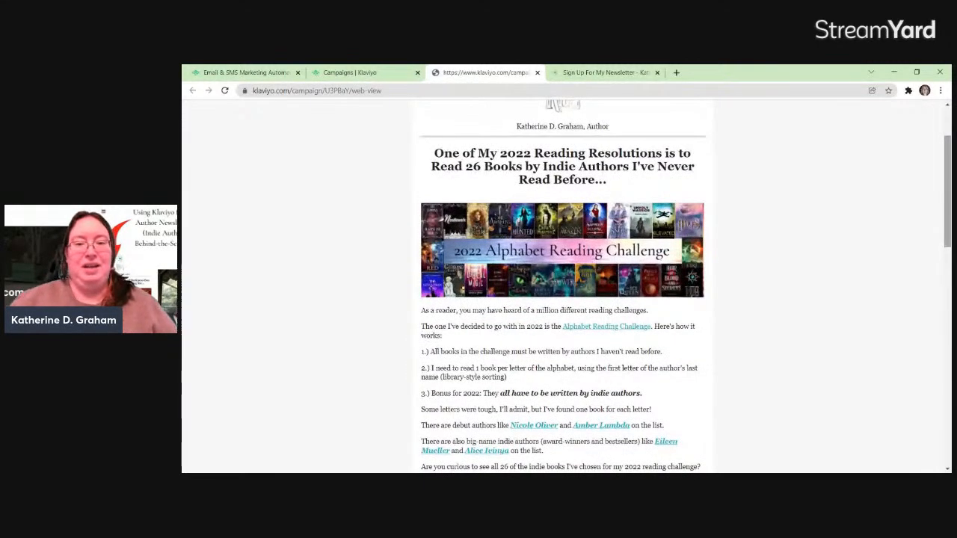
pyautogui.scroll(-1, 562, 291)
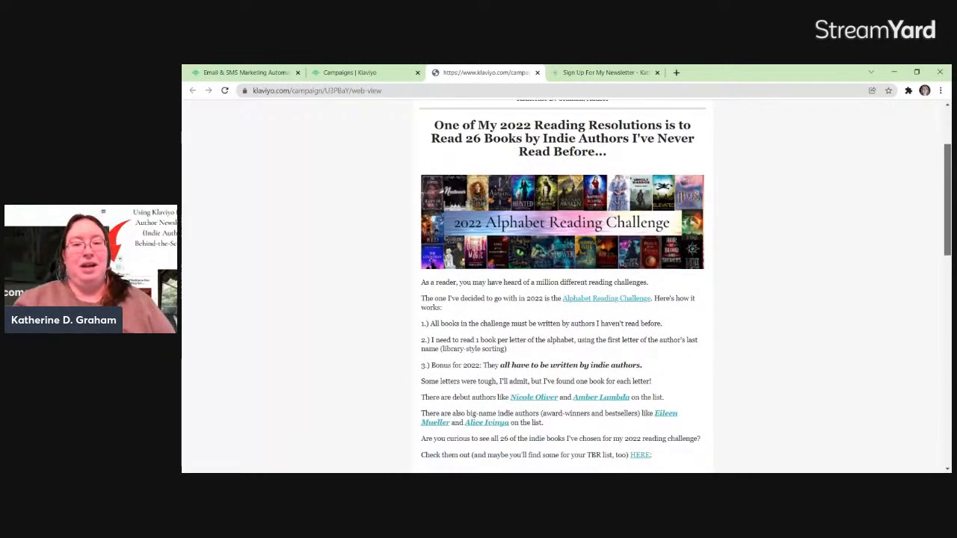
pyautogui.scroll(2, 948, 150)
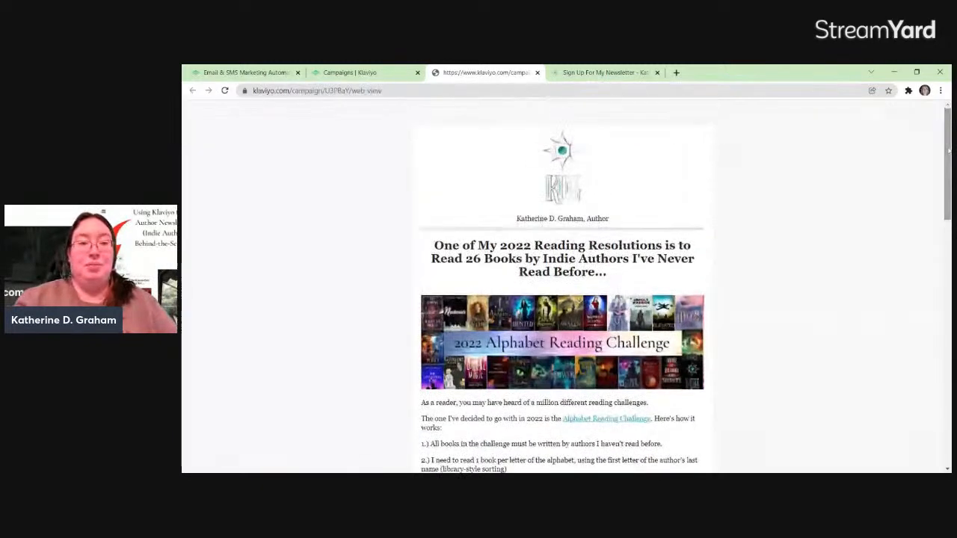
pyautogui.click(537, 73)
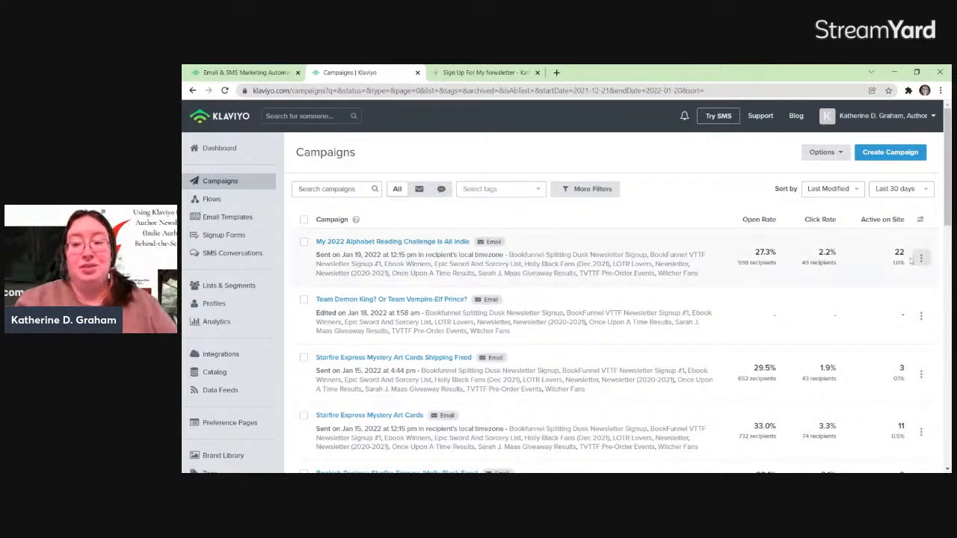
# - Examine the past 30 days of campaigns, comparing their recipient lists, open rates and click rates, and return to the list's start
pyautogui.scroll(-3, 566, 286)
pyautogui.scroll(-3, 565, 286)
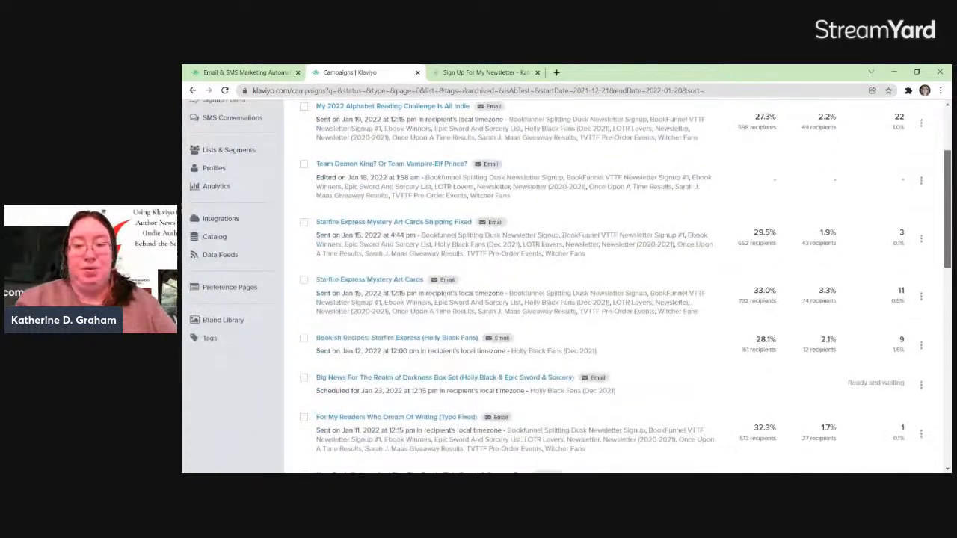
pyautogui.scroll(-6, 822, 246)
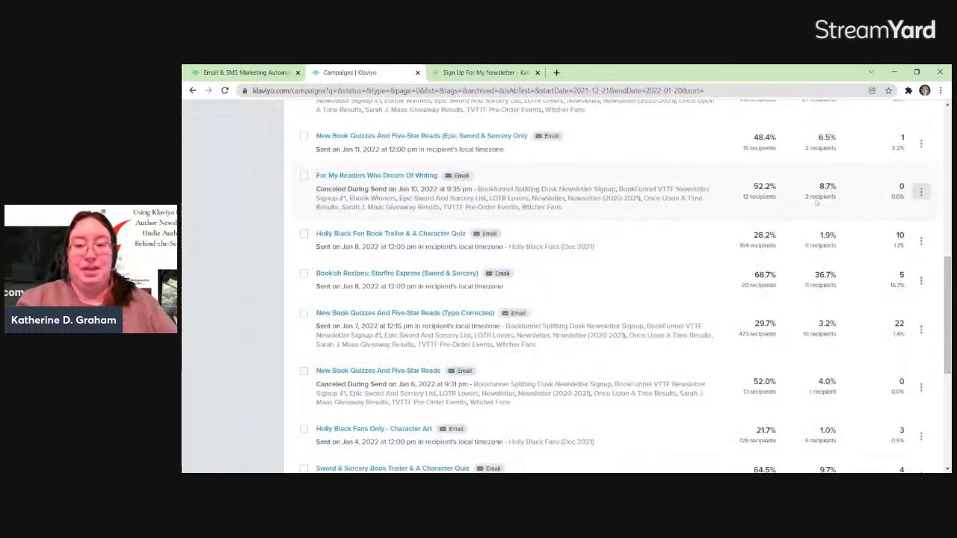
pyautogui.scroll(-1, 948, 336)
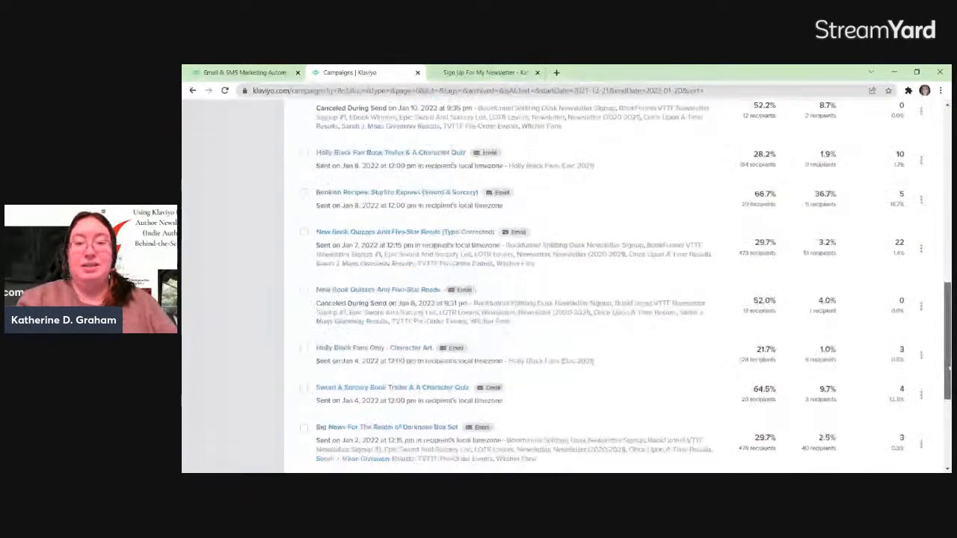
pyautogui.click(947, 219)
pyautogui.moveTo(948, 219); pyautogui.dragTo(947, 149)
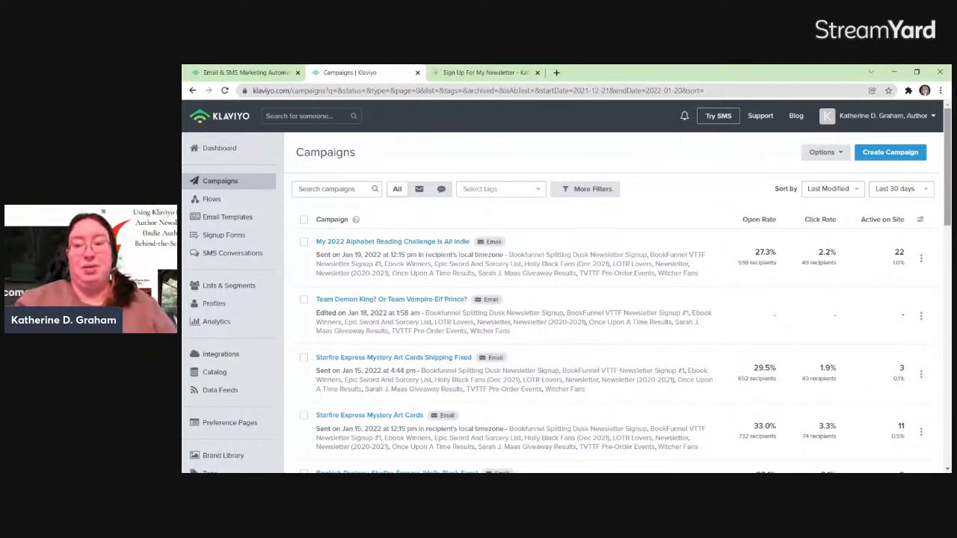
pyautogui.scroll(-4, 565, 287)
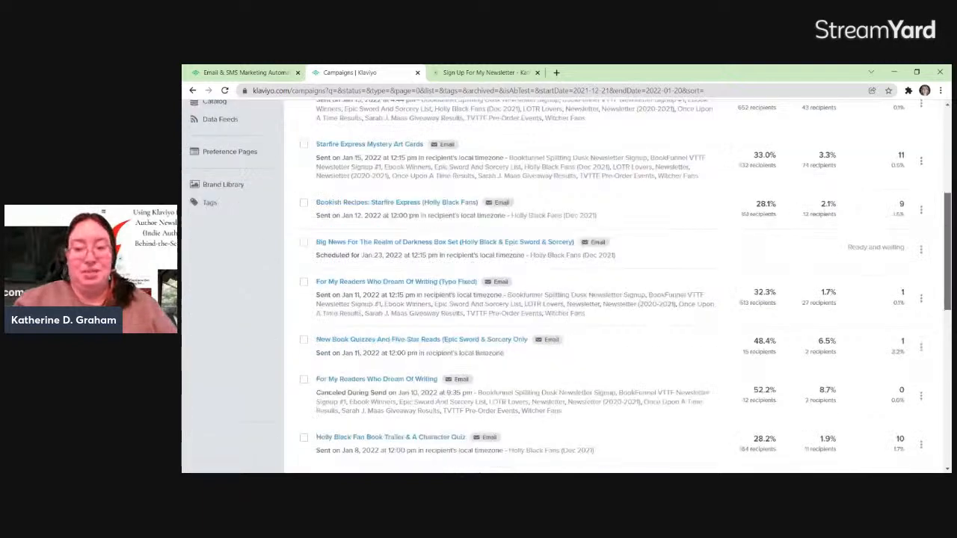
pyautogui.scroll(-2, 566, 287)
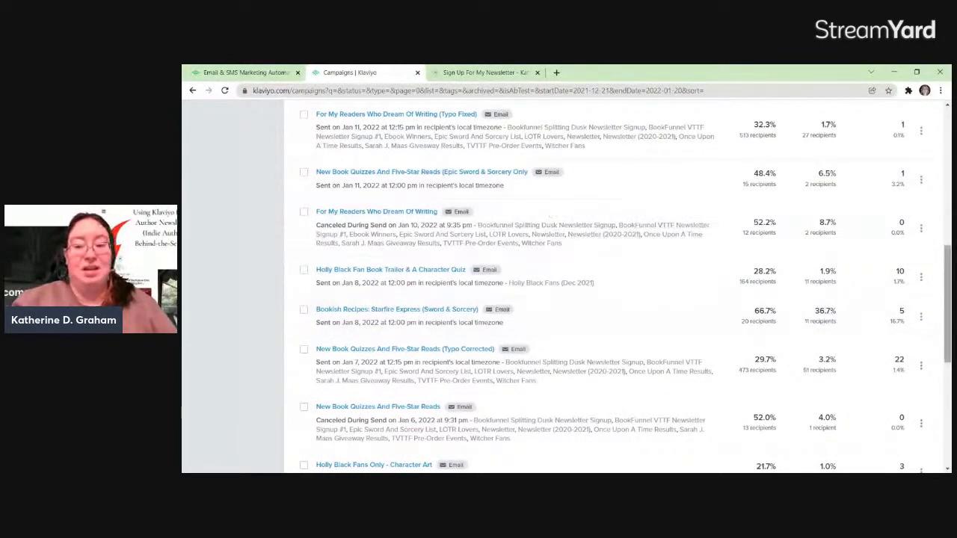
pyautogui.scroll(15, 612, 292)
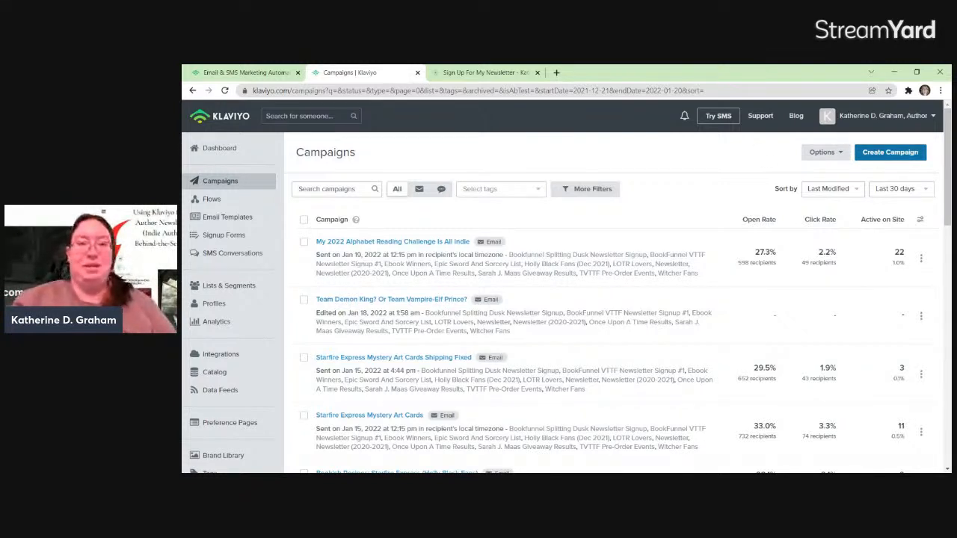
# - Create a new email campaign and name it "Test For Demo - Yay!"
pyautogui.click(880, 157)
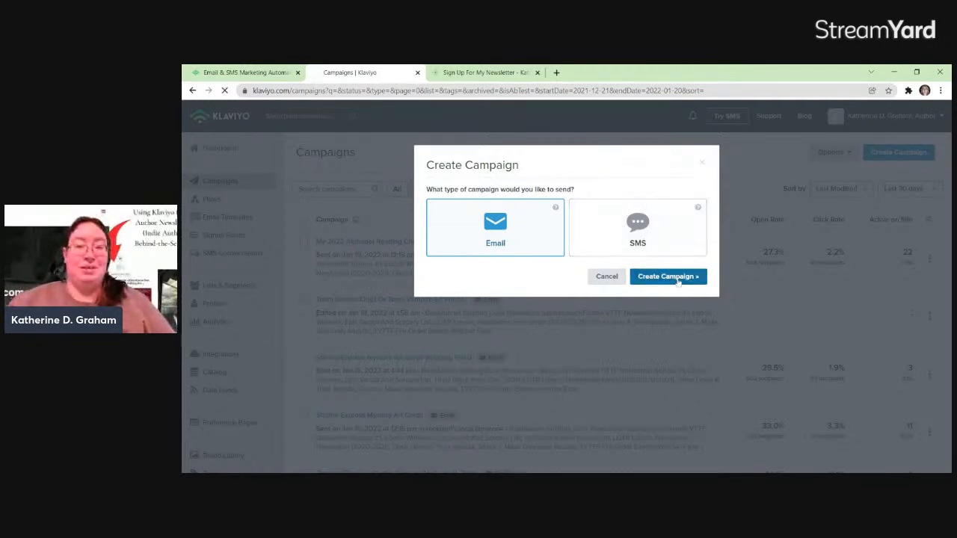
pyautogui.click(676, 278)
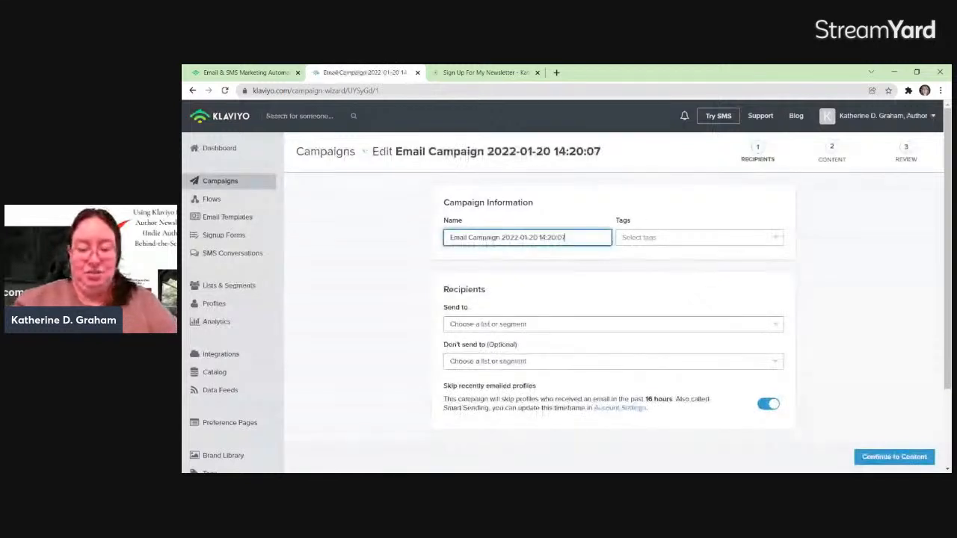
pyautogui.hotkey('ctrl', 'a')
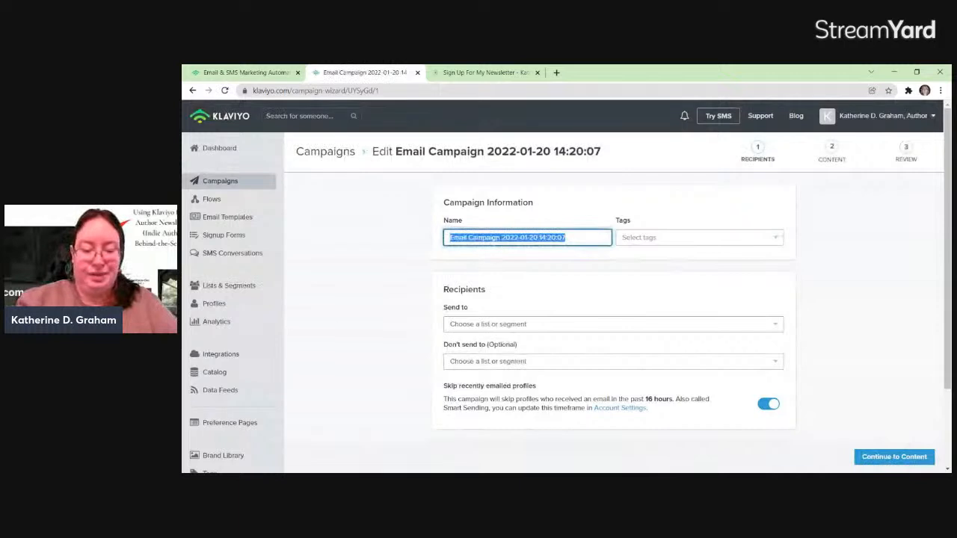
pyautogui.write('Test For Demo - Yaya!')
pyautogui.press('BackSpace')
pyautogui.press('BackSpace')
pyautogui.write('!')
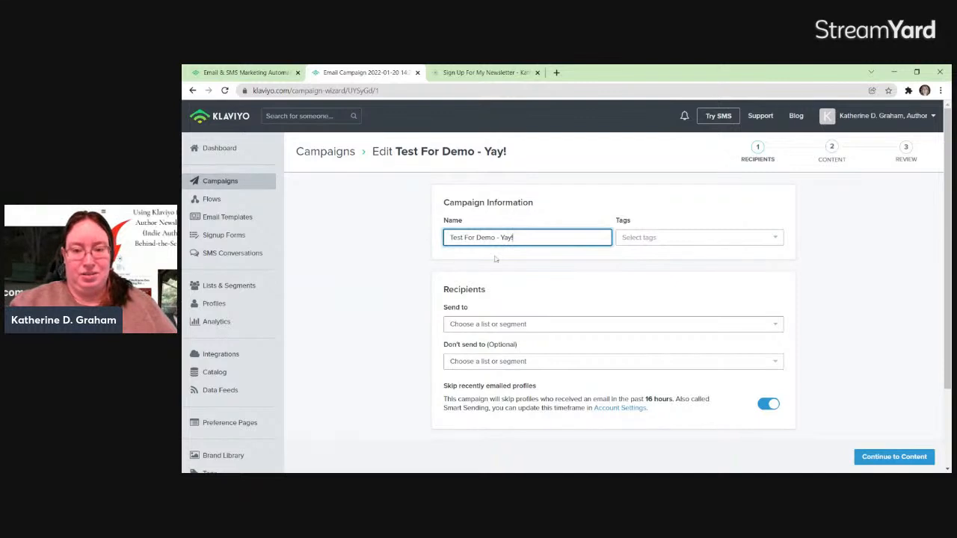
# - Tag the campaign with Splitting Dawn and Realm of Darkness
pyautogui.click(678, 237)
pyautogui.moveTo(780, 280); pyautogui.dragTo(793, 415)
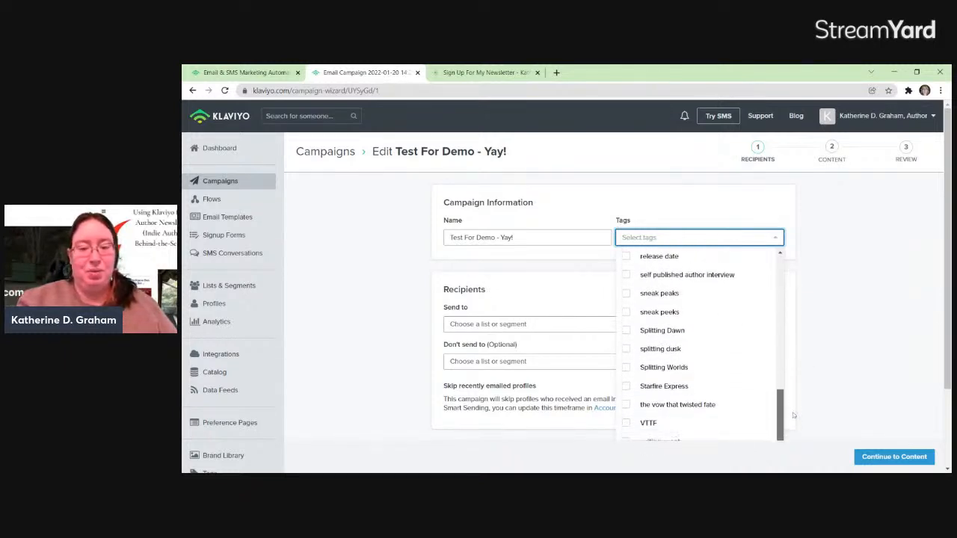
pyautogui.click(626, 333)
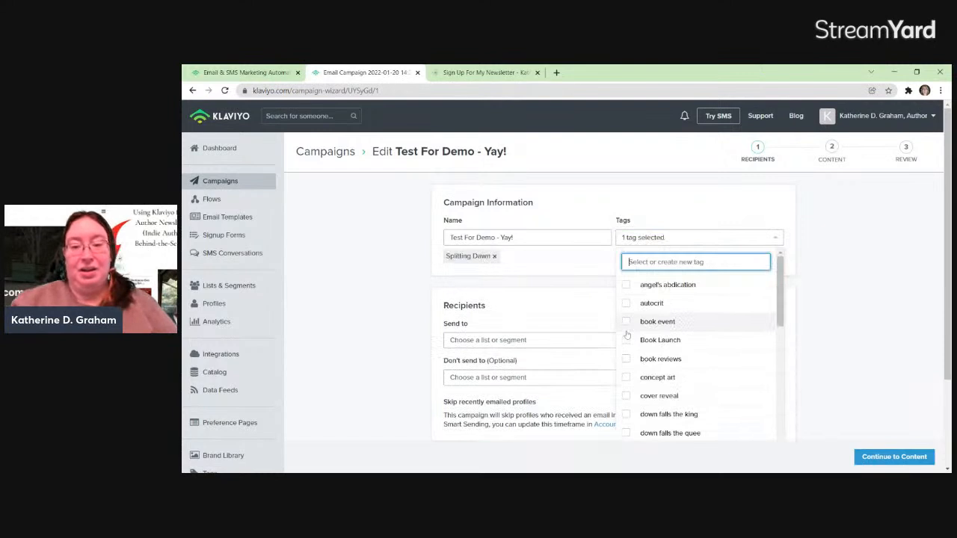
pyautogui.click(812, 298)
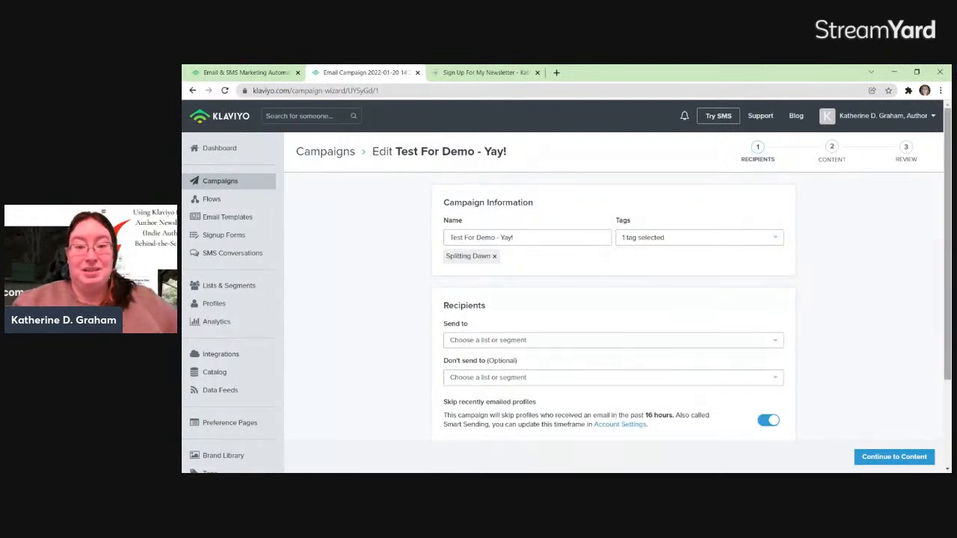
pyautogui.click(723, 243)
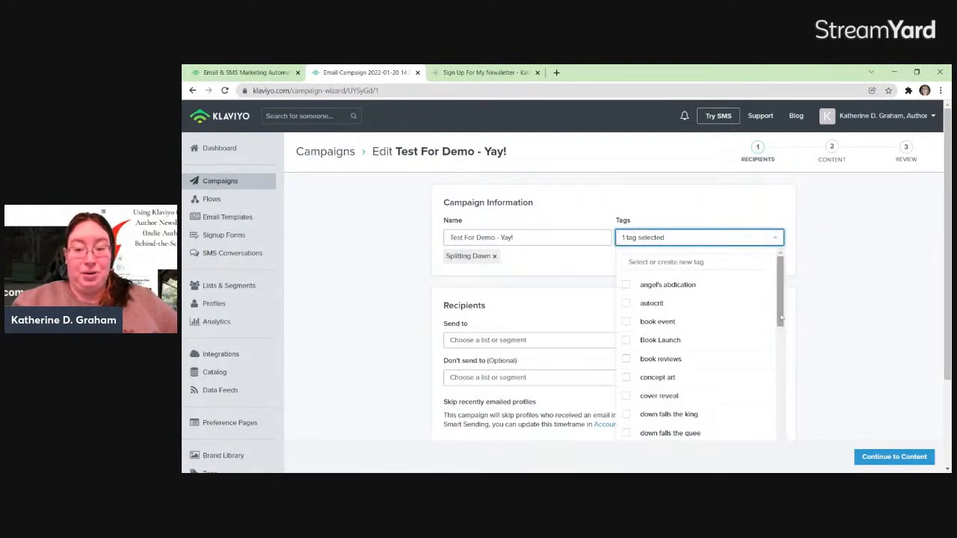
pyautogui.moveTo(776, 343); pyautogui.dragTo(800, 435)
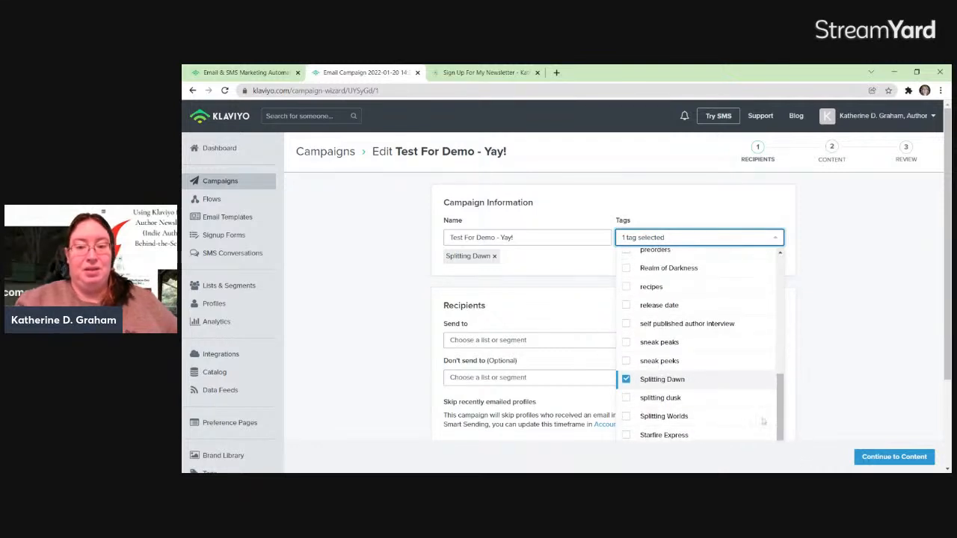
pyautogui.click(630, 269)
pyautogui.click(880, 266)
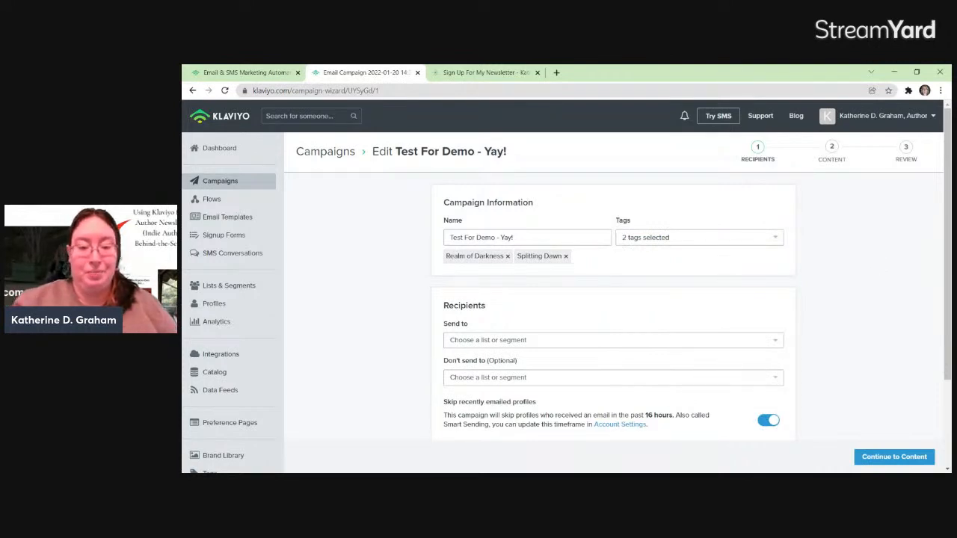
# - Set the campaign's recipients to the Epic Sword And Sorcery List
pyautogui.click(619, 342)
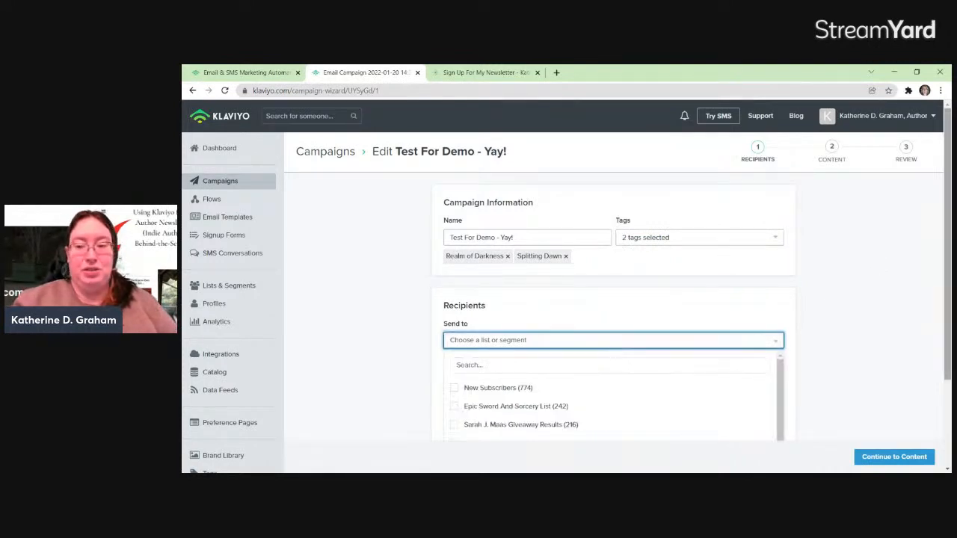
pyautogui.moveTo(948, 270); pyautogui.dragTo(948, 356)
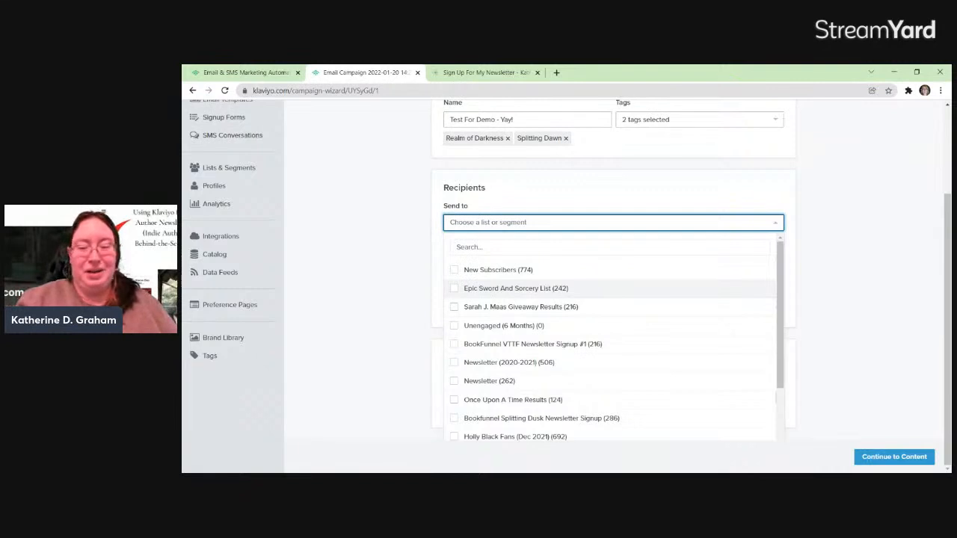
pyautogui.moveTo(781, 280); pyautogui.dragTo(781, 284)
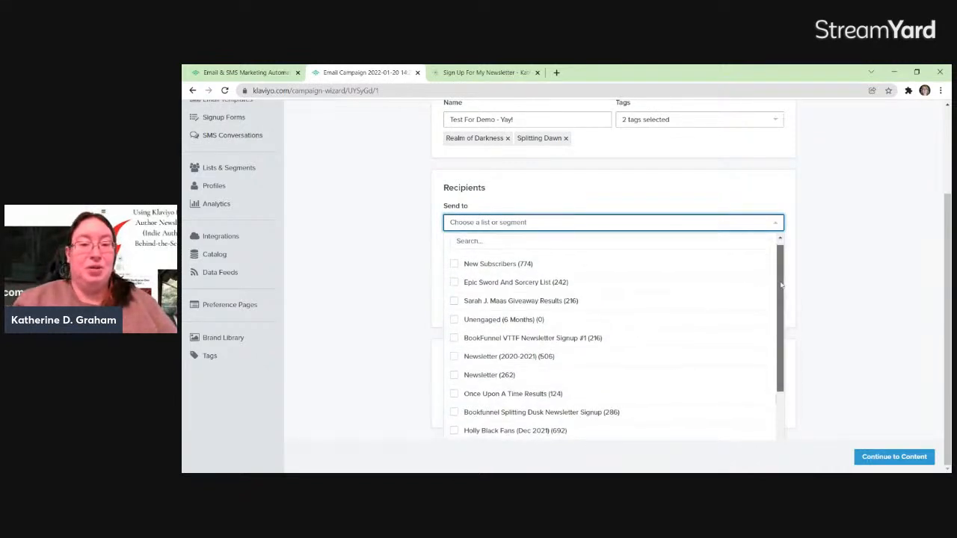
pyautogui.click(566, 285)
pyautogui.click(832, 278)
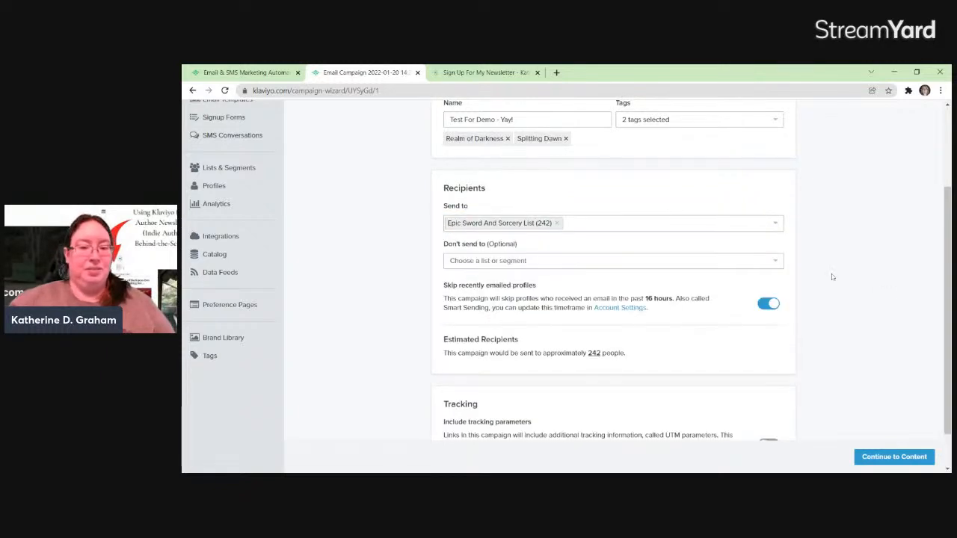
# - Exclude the BookFunnel VTTF Newsletter Signup #1 list from the campaign's recipients and continue to the content stage
pyautogui.click(732, 262)
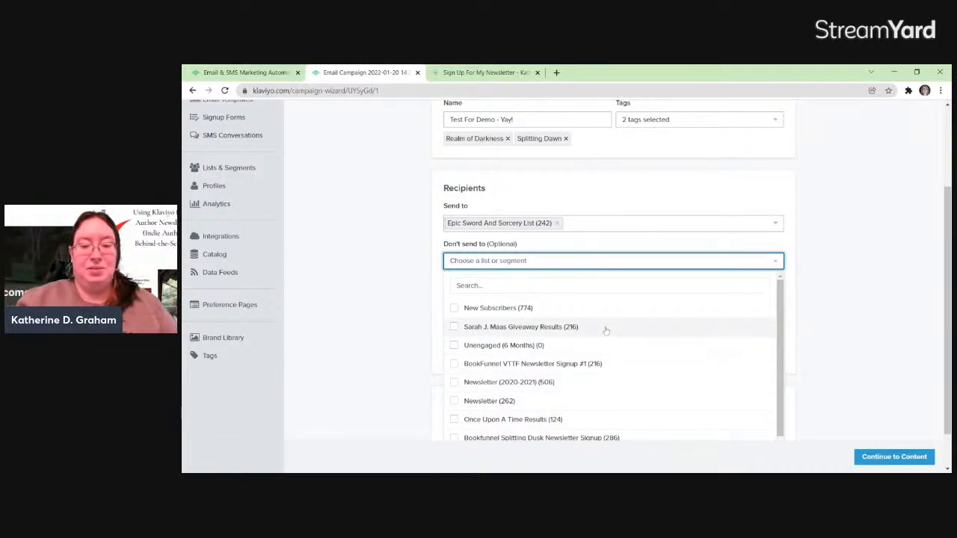
pyautogui.click(598, 364)
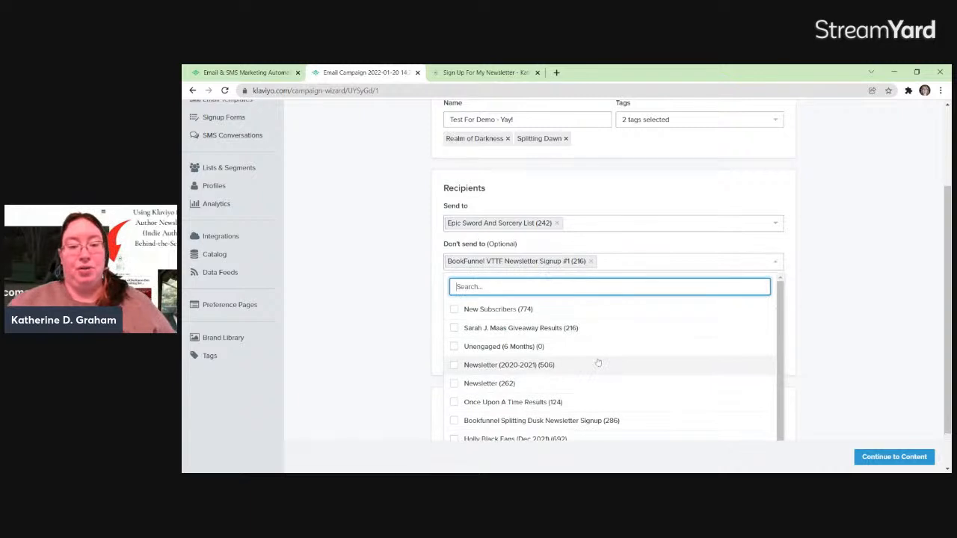
pyautogui.click(858, 281)
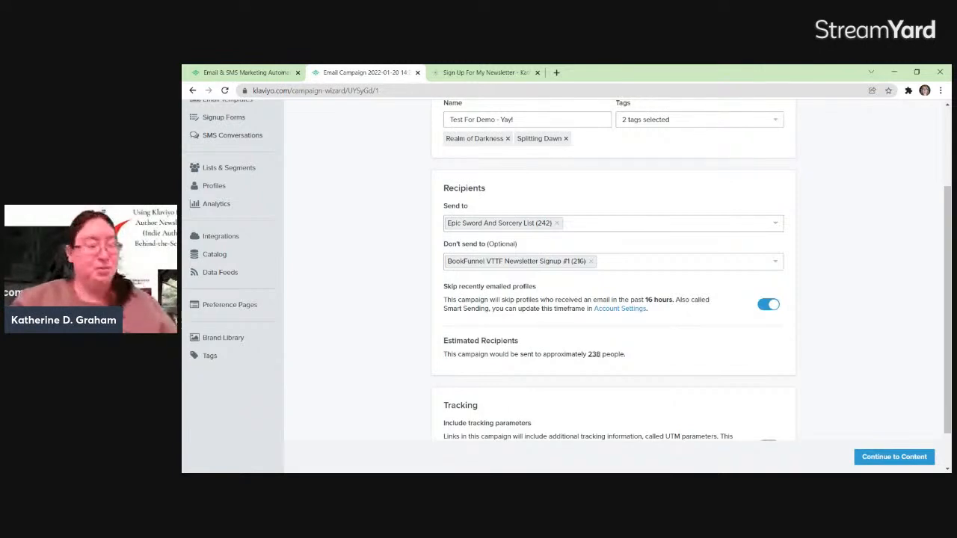
pyautogui.moveTo(594, 357)
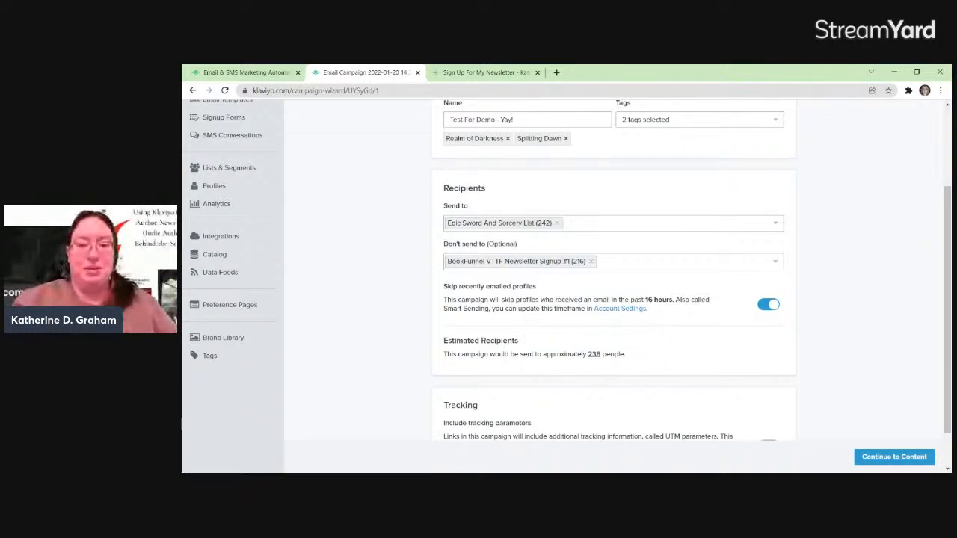
pyautogui.scroll(-1, 947, 392)
pyautogui.scroll(-2, 948, 392)
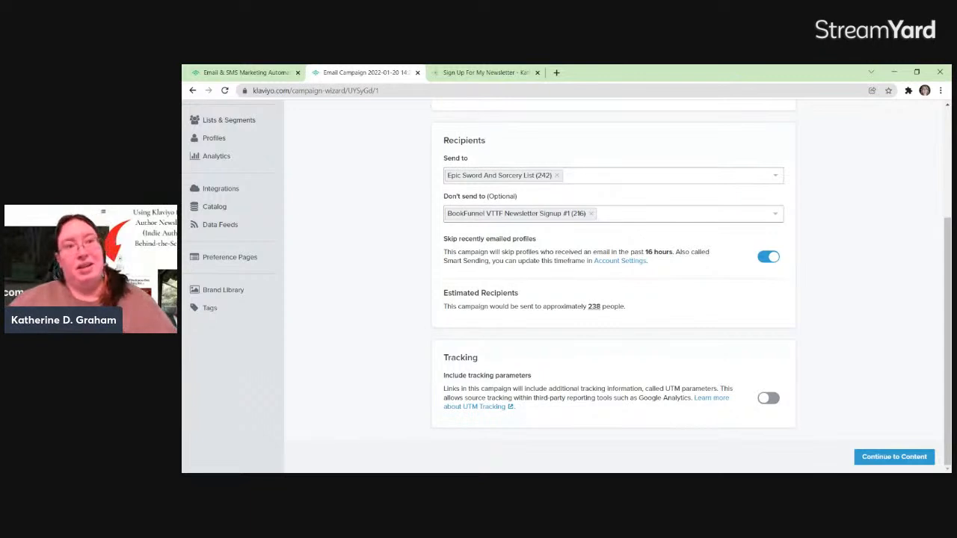
pyautogui.click(878, 462)
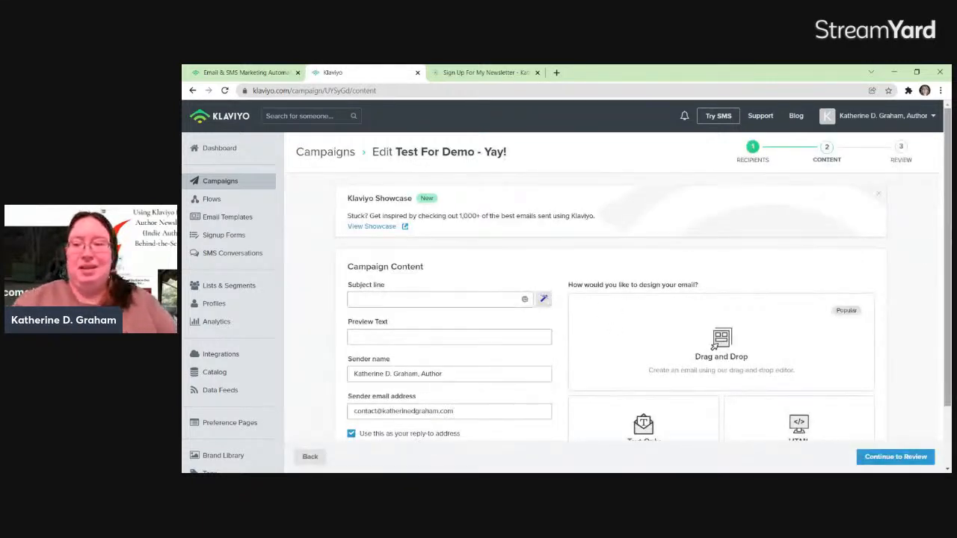
# - Enter "Wow! A New Reader, Yay!" as the campaign's subject line
pyautogui.scroll(-1, 566, 286)
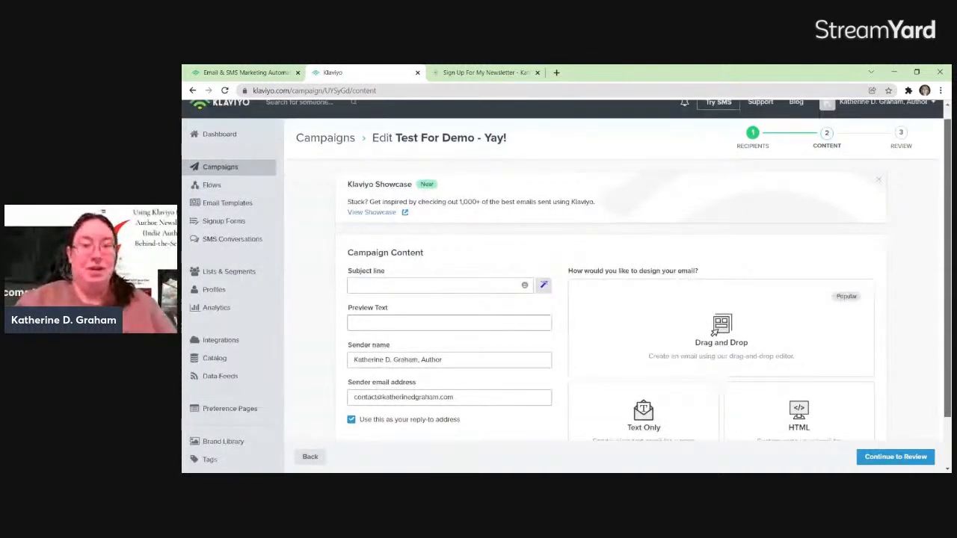
pyautogui.scroll(-1, 566, 286)
pyautogui.click(389, 232)
pyautogui.write('Wow! A N')
pyautogui.write('ew Fre')
pyautogui.press('BackSpace')
pyautogui.press('BackSpace')
pyautogui.press('BackSpace')
pyautogui.press('BackSpace')
pyautogui.press('BackSpace')
pyautogui.press('BackSpace')
pyautogui.write('ew R')
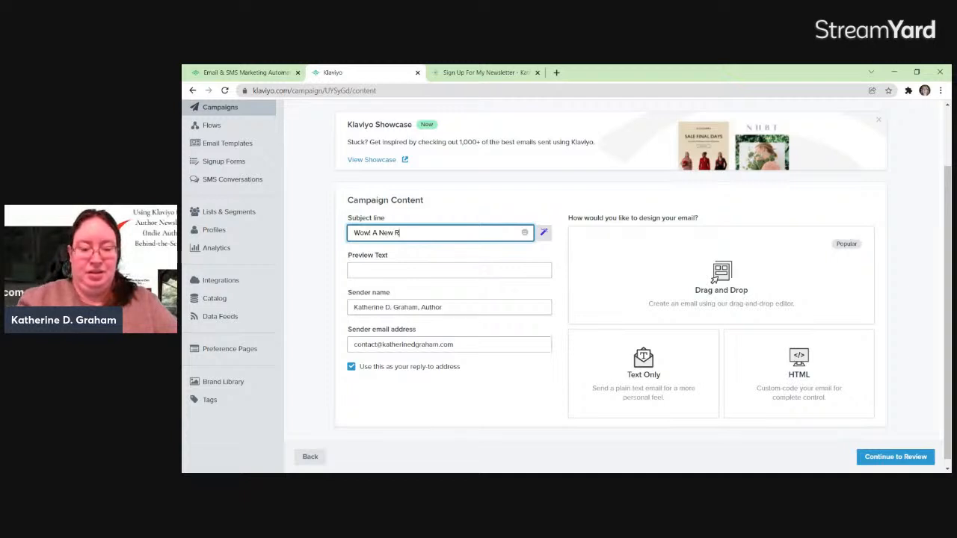
pyautogui.write('eader, Yay!')
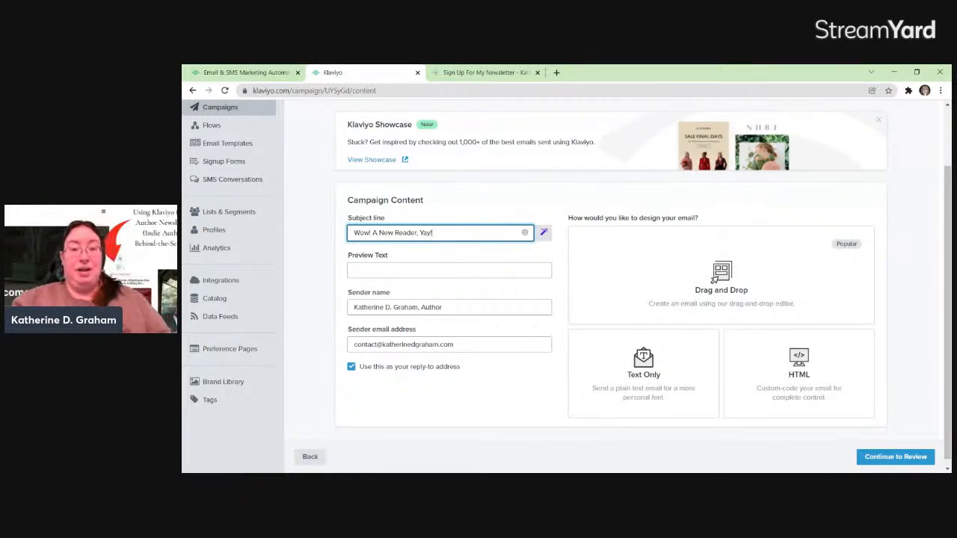
# - Set the campaign's preview text to "Thanks for joining my YouTube demo, here's a free novel..."
pyautogui.click(355, 270)
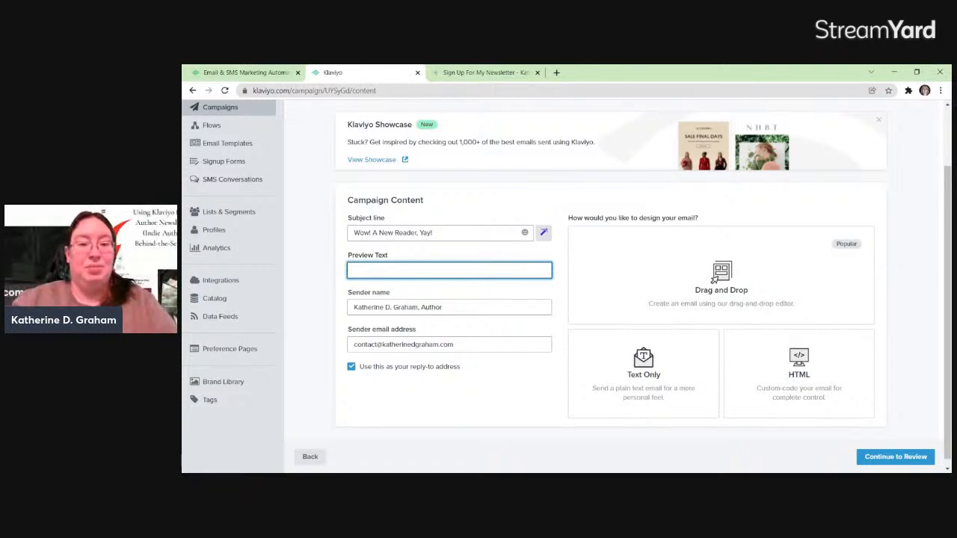
pyautogui.write('Thanks ')
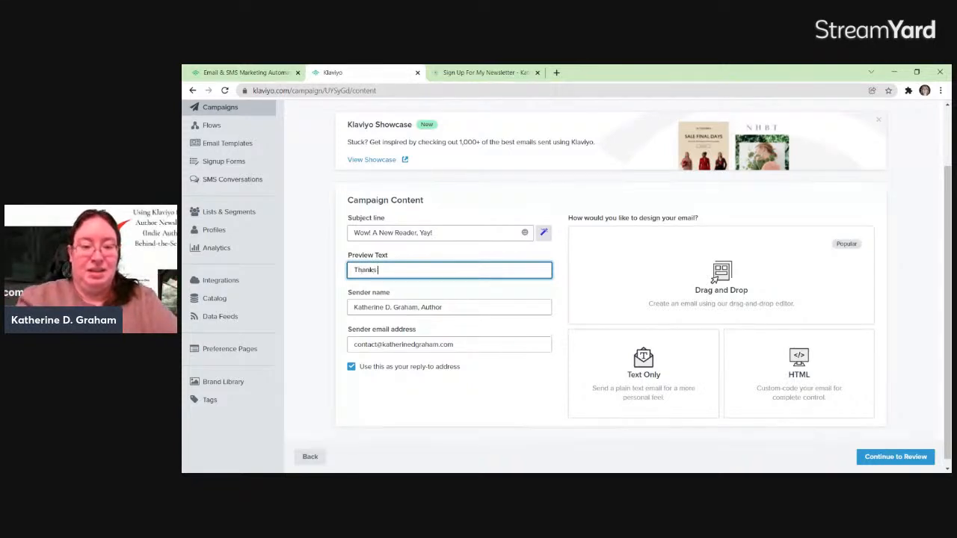
pyautogui.write('for joining my')
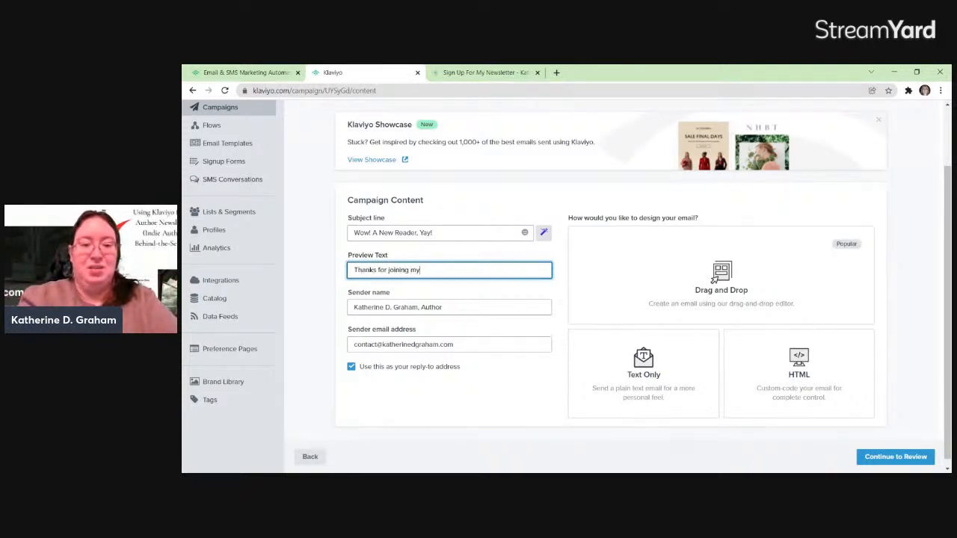
pyautogui.write(' YouTube ')
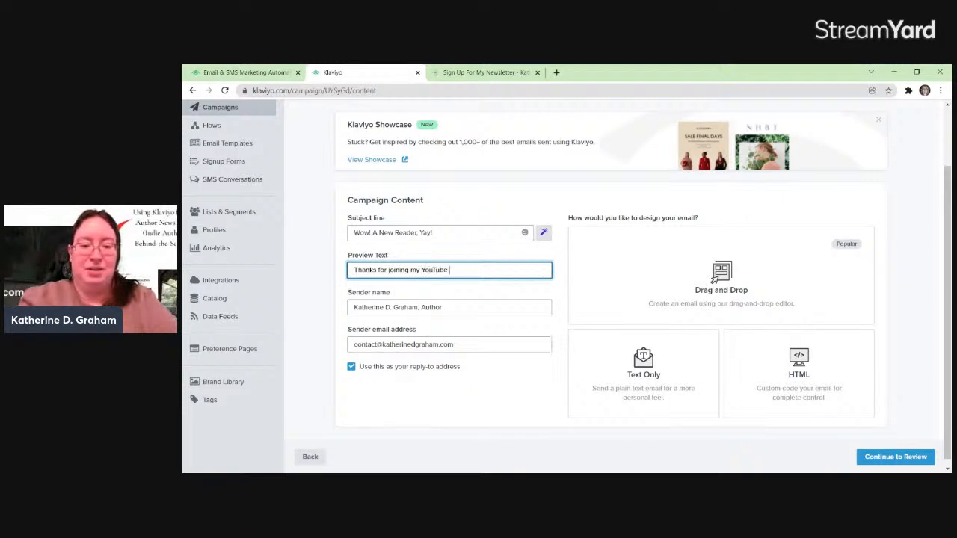
pyautogui.write("demo, here's a")
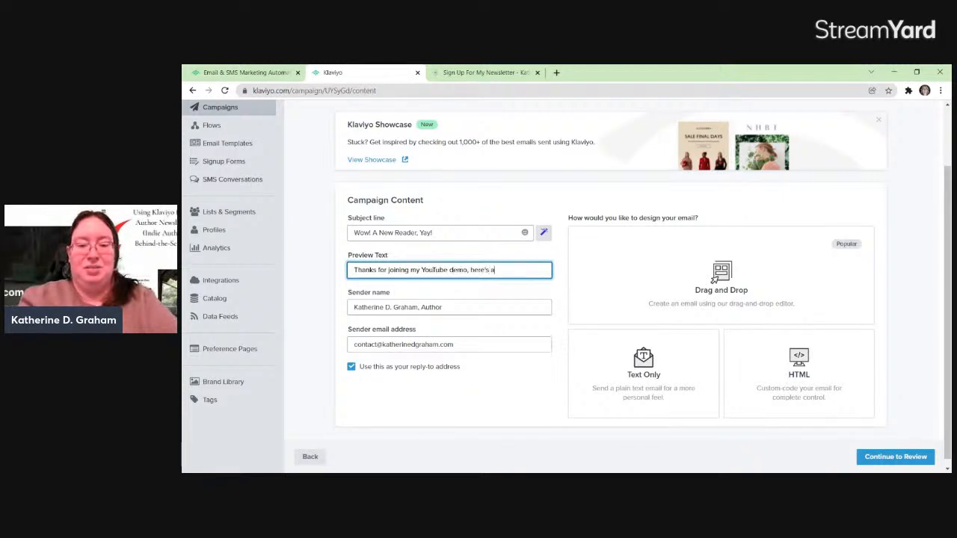
pyautogui.write(' free novel...')
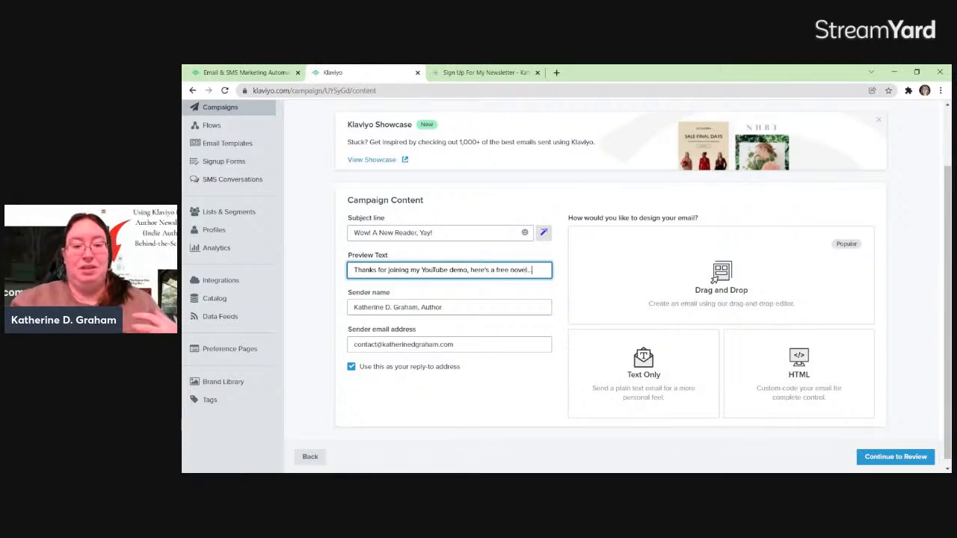
pyautogui.click(797, 397)
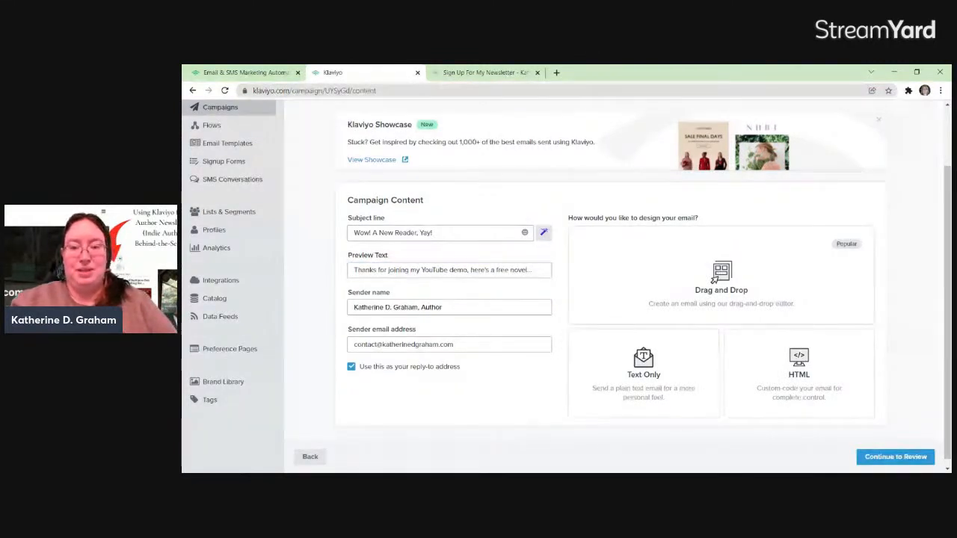
# - Start a drag-and-drop email design from the saved template Newsletter #7 (Snack)
pyautogui.click(691, 285)
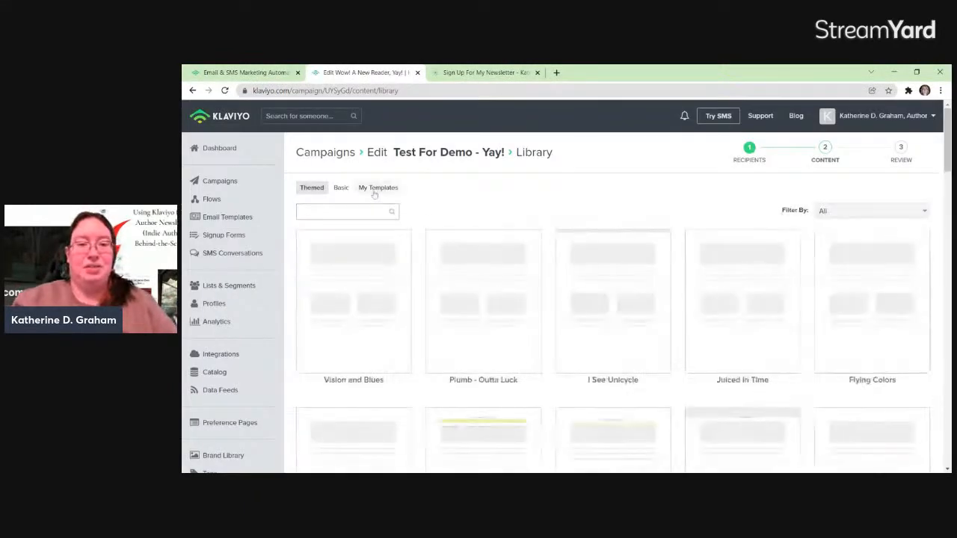
pyautogui.click(378, 187)
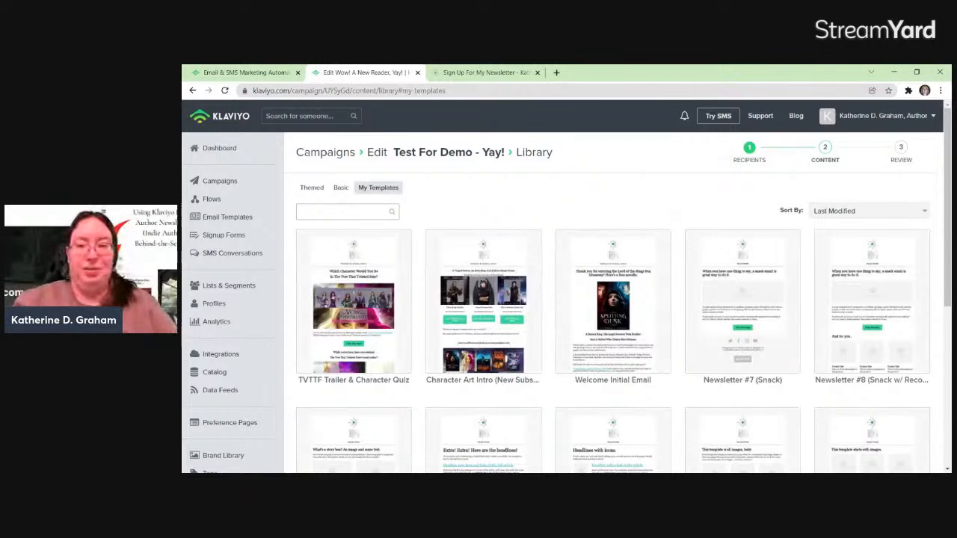
pyautogui.moveTo(908, 255)
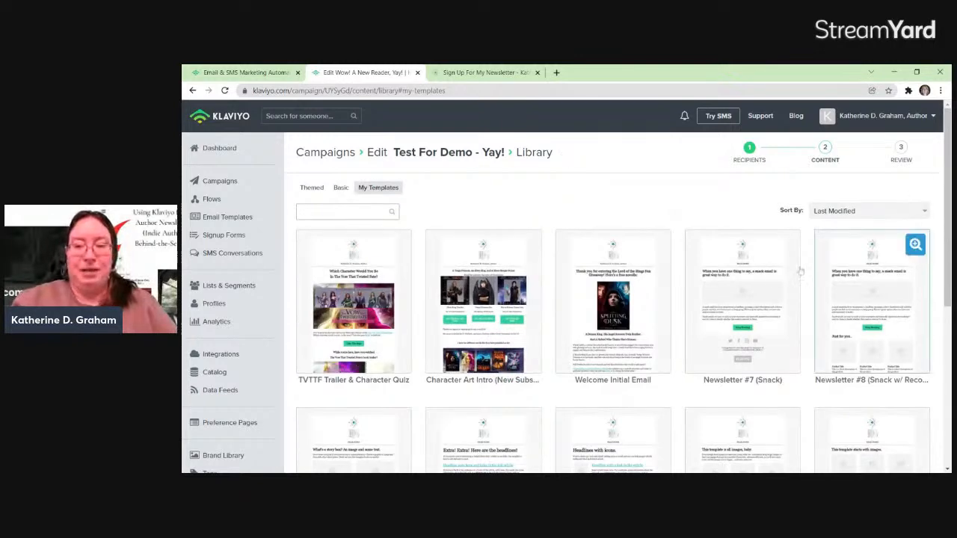
pyautogui.scroll(-2, 792, 247)
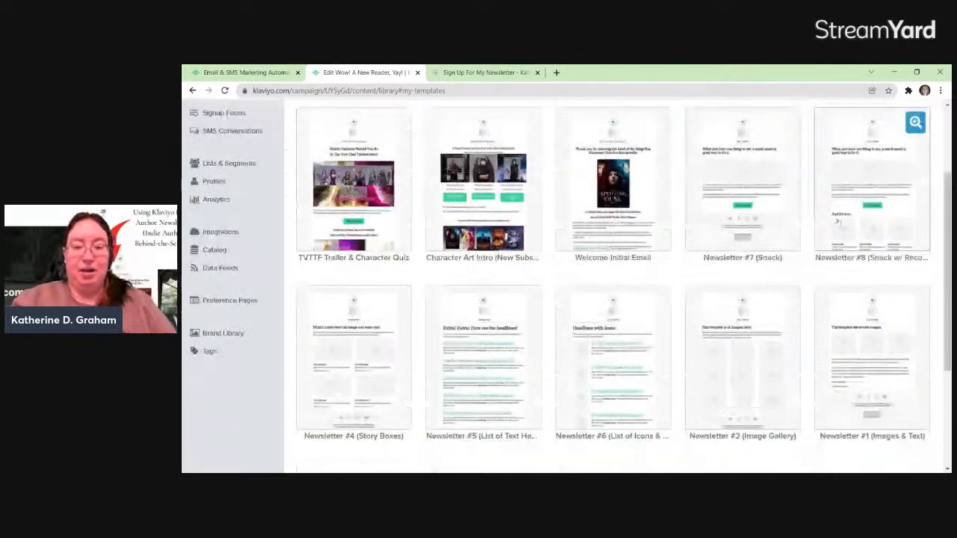
pyautogui.moveTo(737, 373)
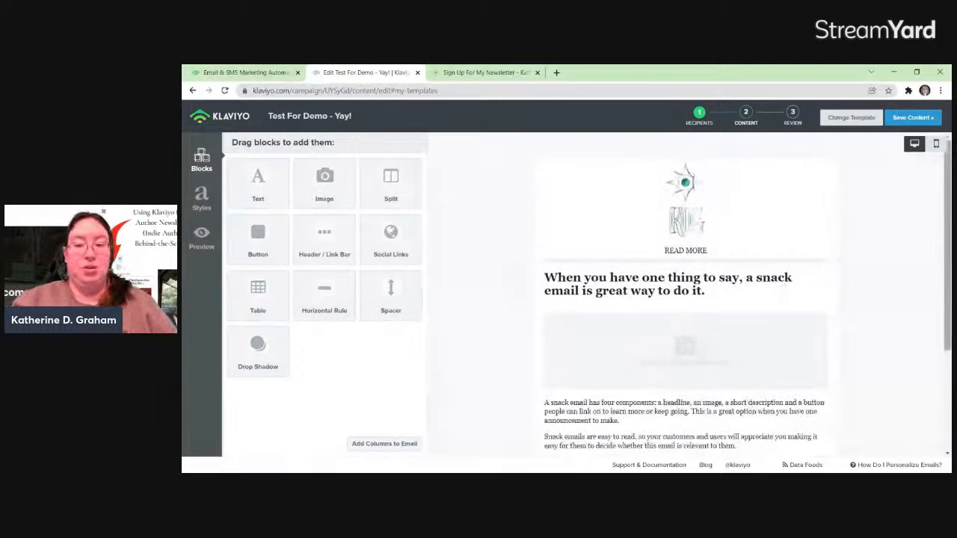
# - Replace the email's headline with "A New Batch of Indie Author Chats Are Coming This Weekend!" and center it
pyautogui.scroll(-1, 685, 299)
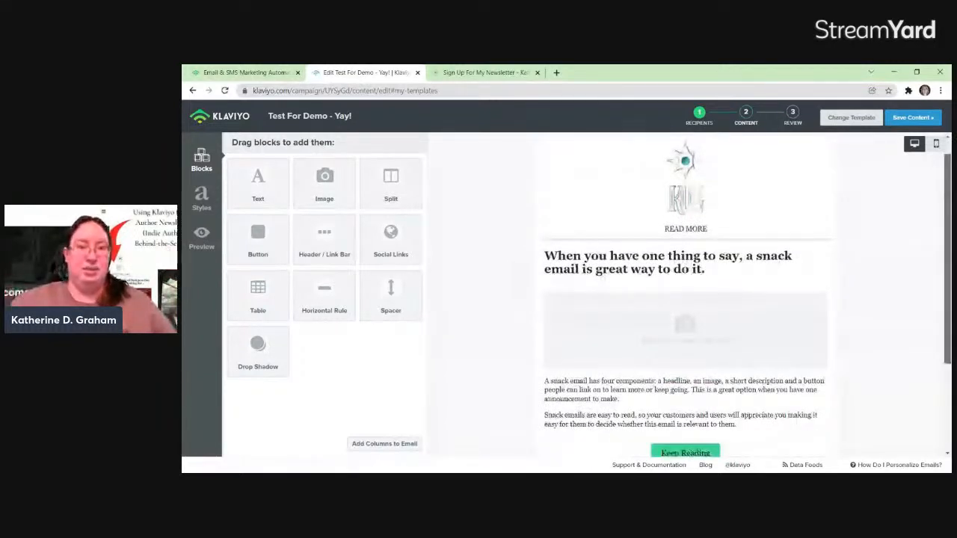
pyautogui.scroll(-2, 685, 299)
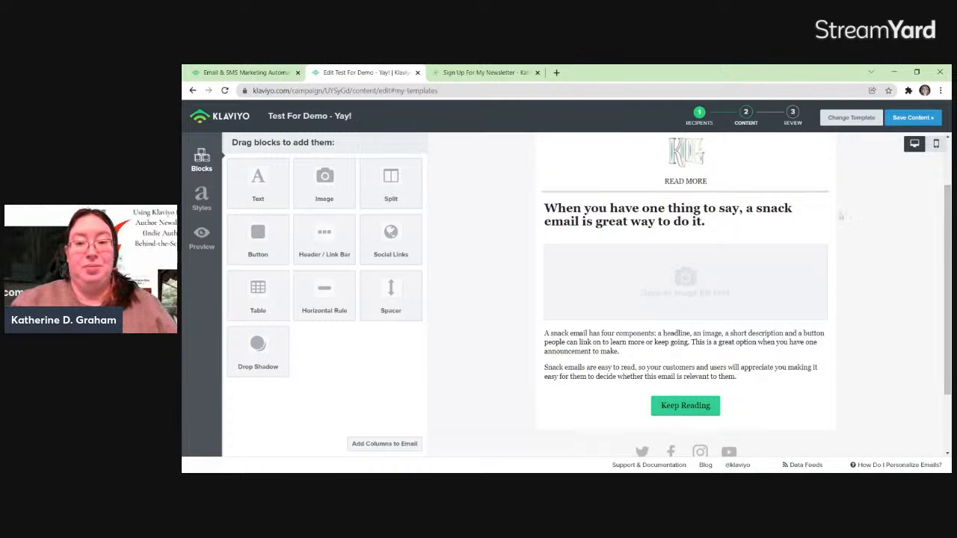
pyautogui.click(741, 230)
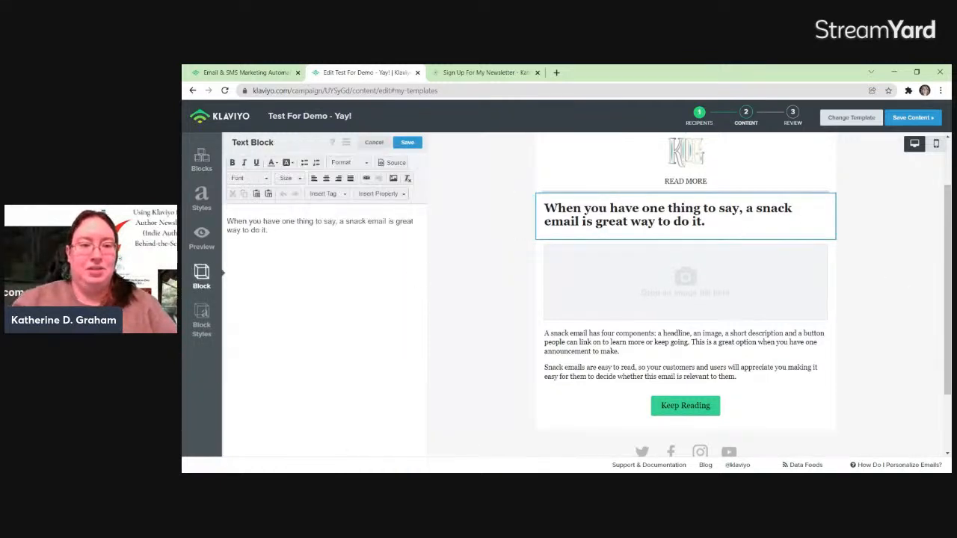
pyautogui.hotkey('ctrl', 'a')
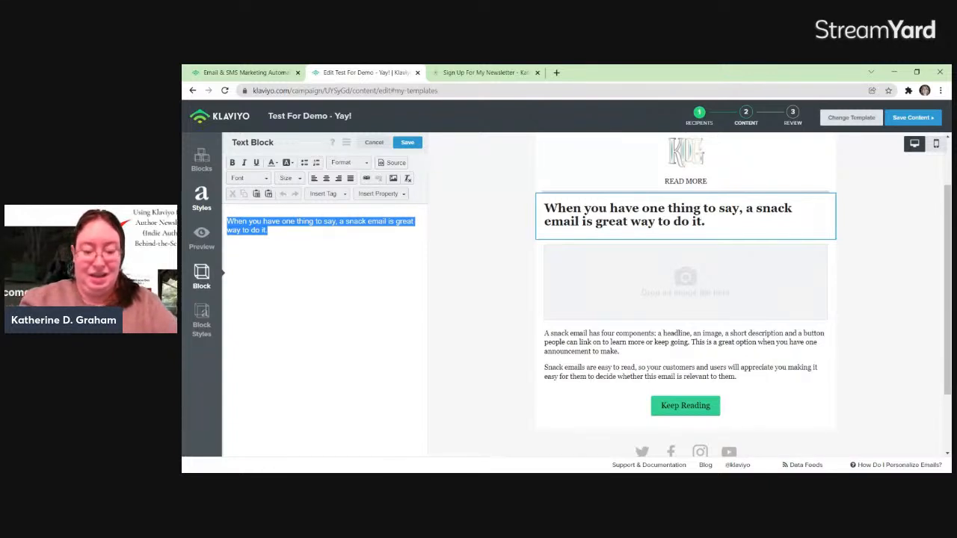
pyautogui.write('A')
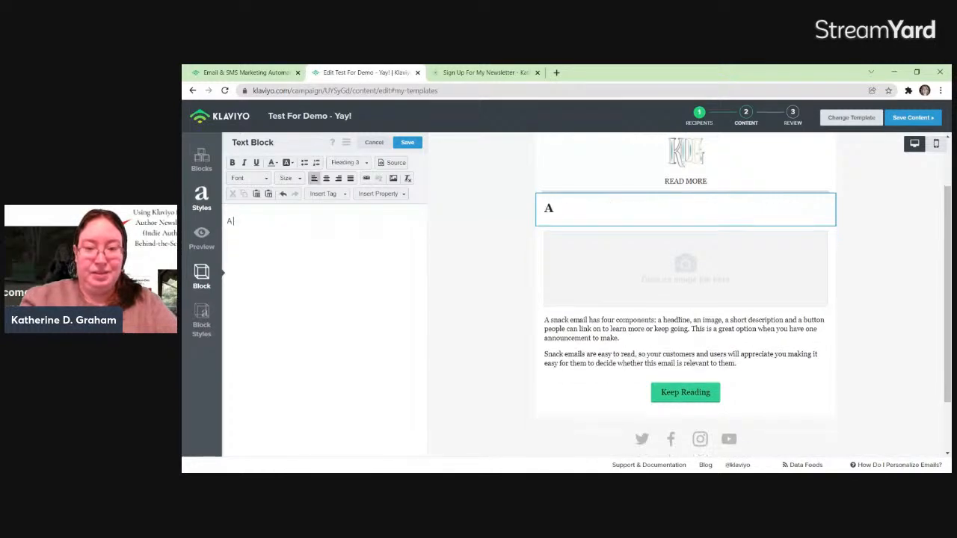
pyautogui.write(' New Batch of')
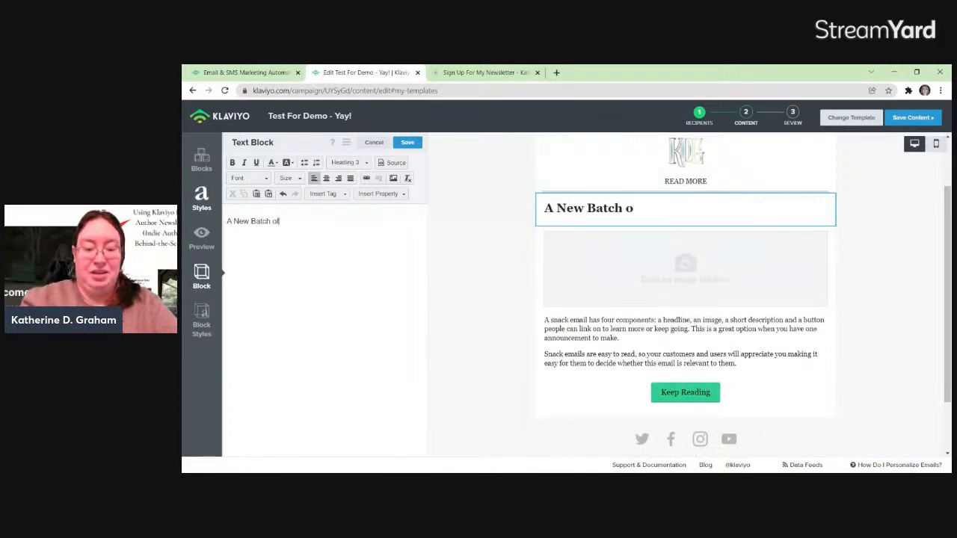
pyautogui.write(' Indie')
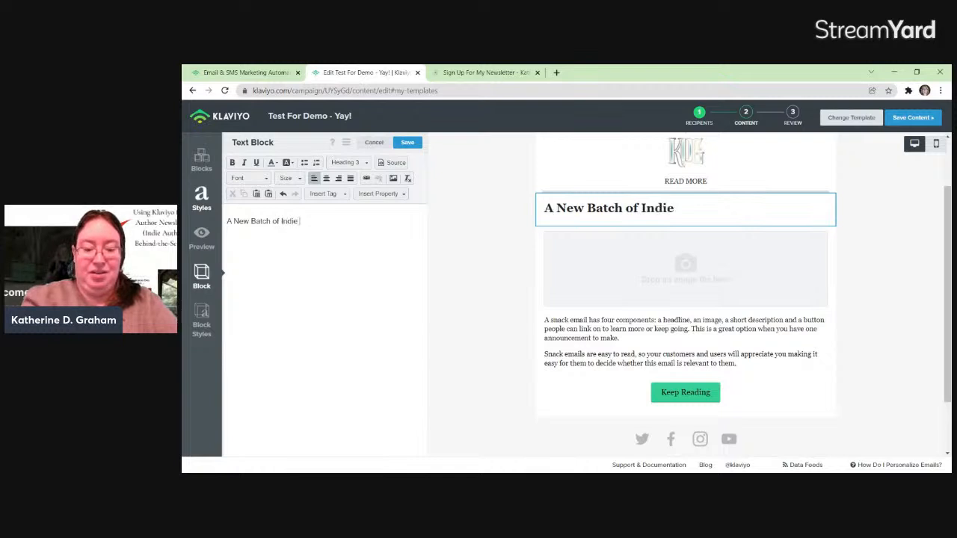
pyautogui.write(' Author Chats ')
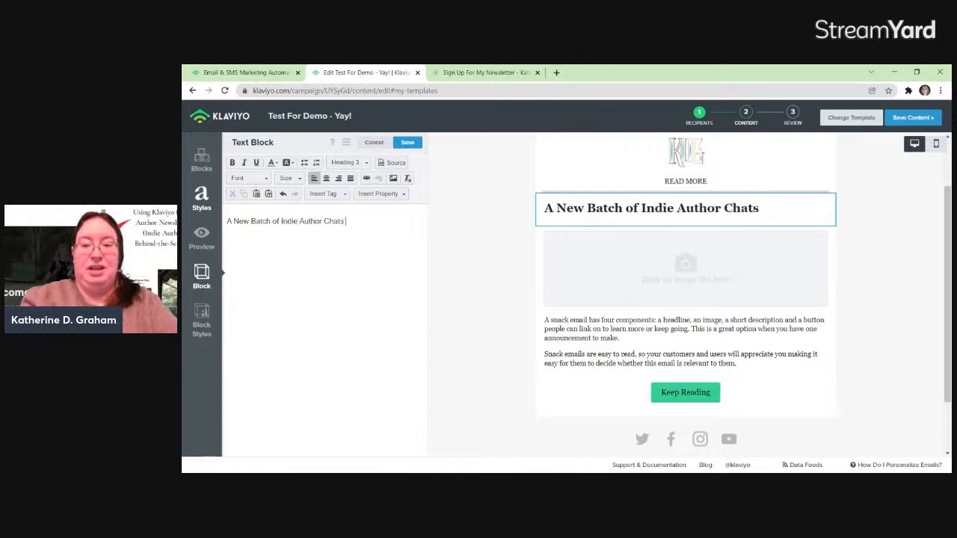
pyautogui.write('Are Coming')
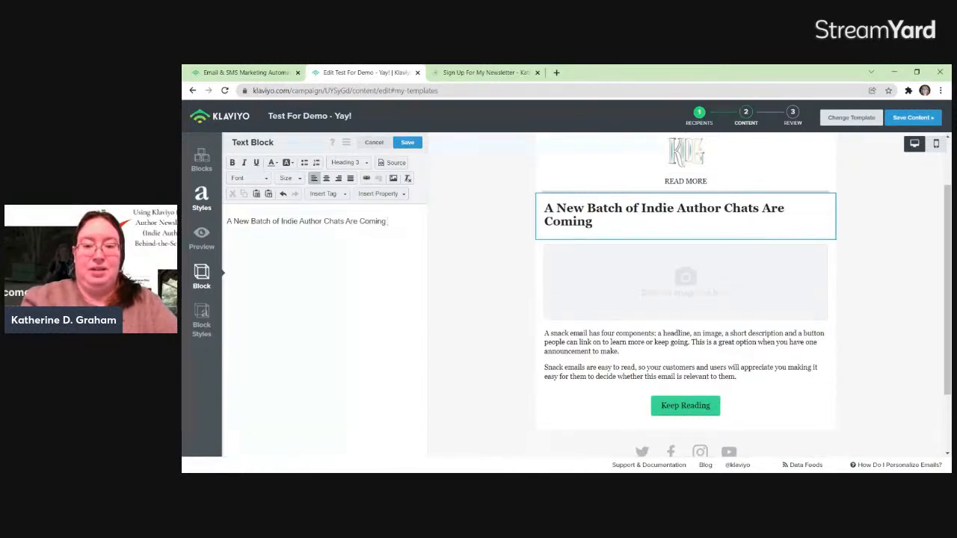
pyautogui.write(' This Weekend!')
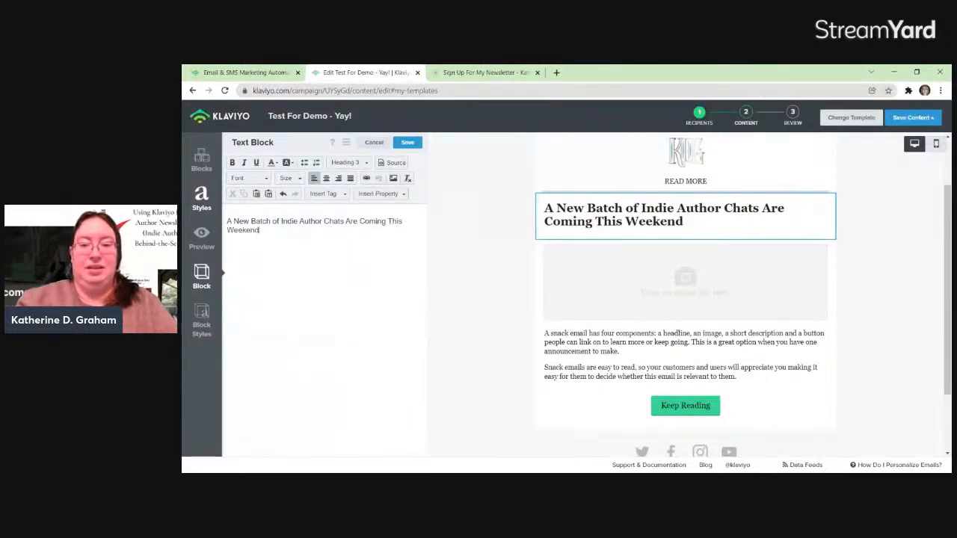
pyautogui.click(326, 178)
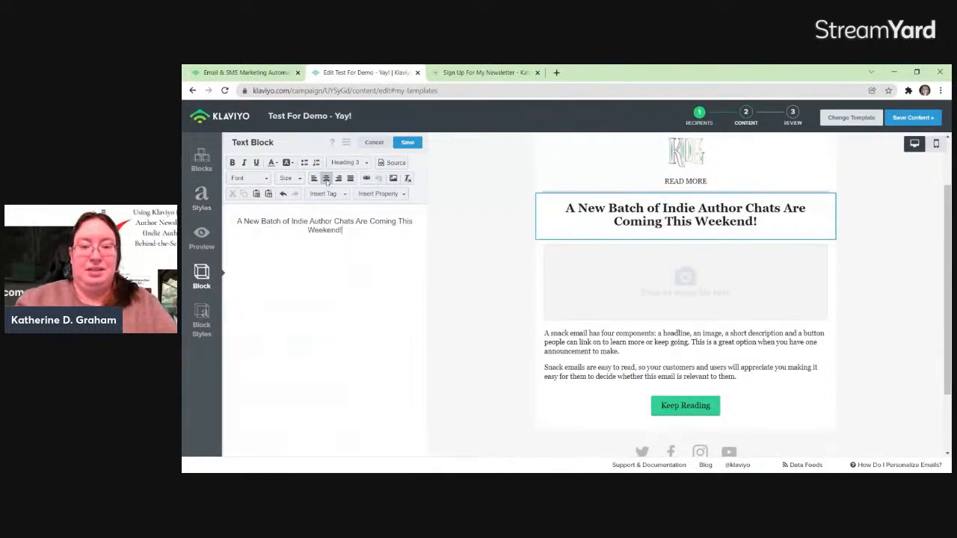
# - Upload Science Fantasy (1).png to the image library and insert it into the image block under the headline
pyautogui.click(708, 296)
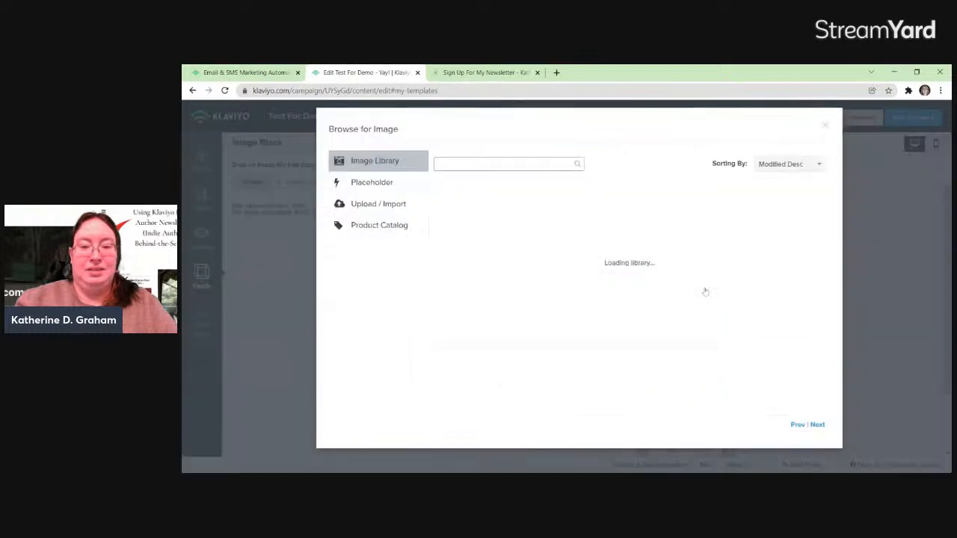
pyautogui.click(370, 208)
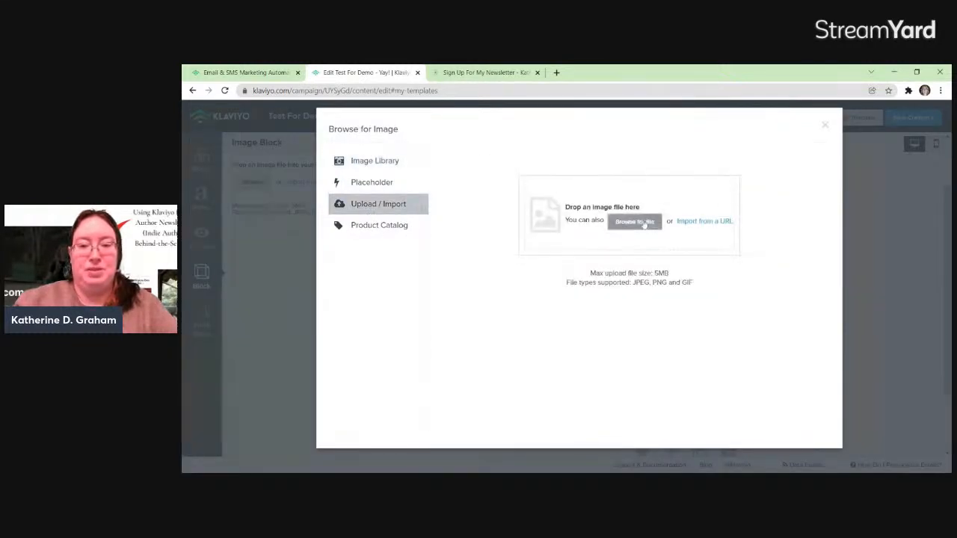
pyautogui.click(643, 222)
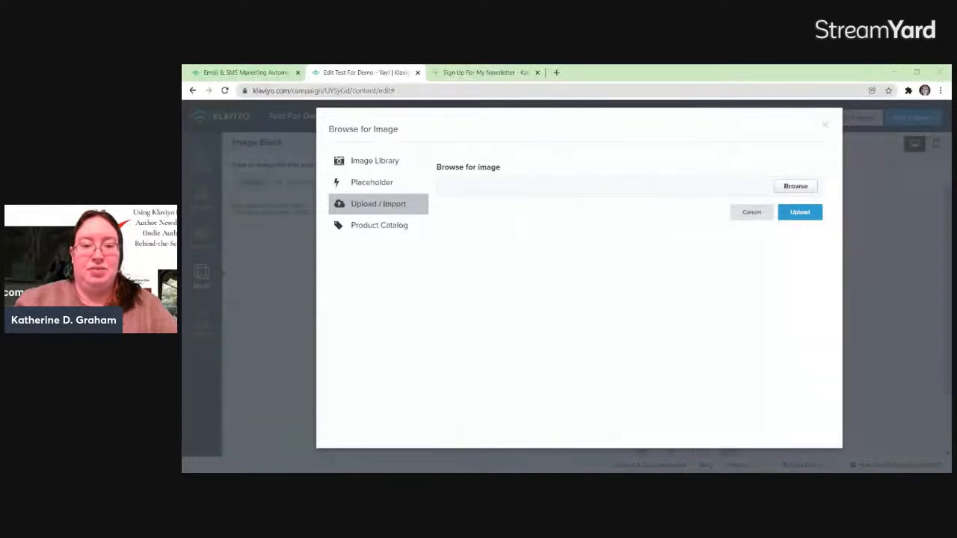
pyautogui.press('Return')
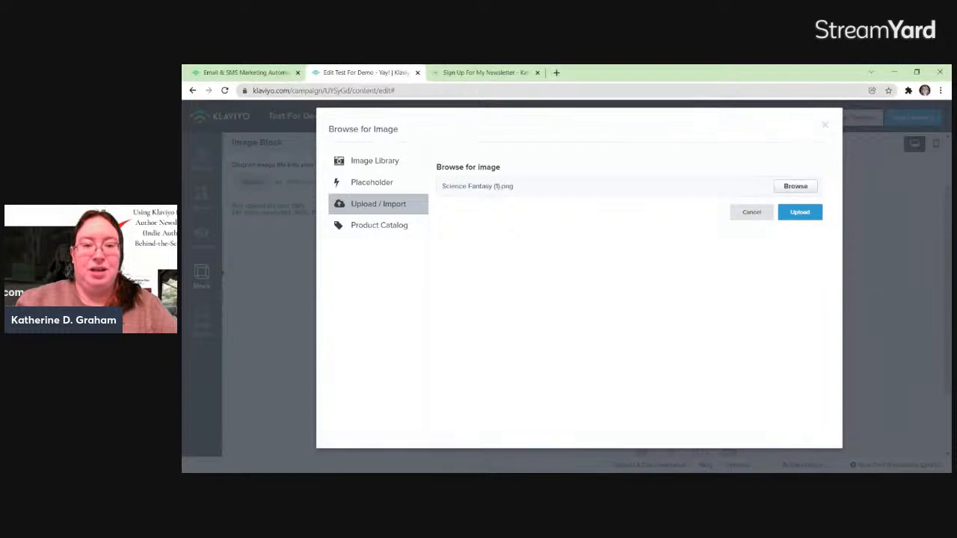
pyautogui.click(810, 214)
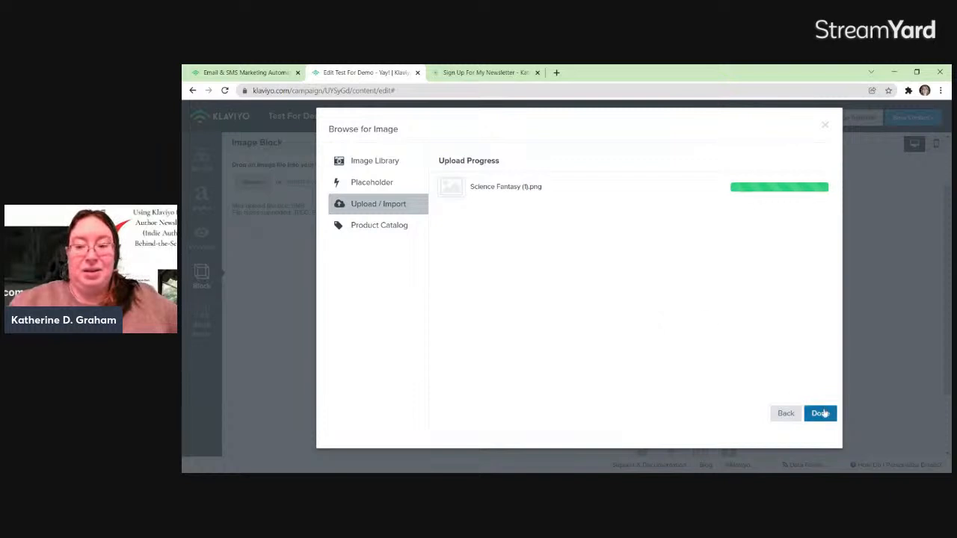
pyautogui.click(820, 415)
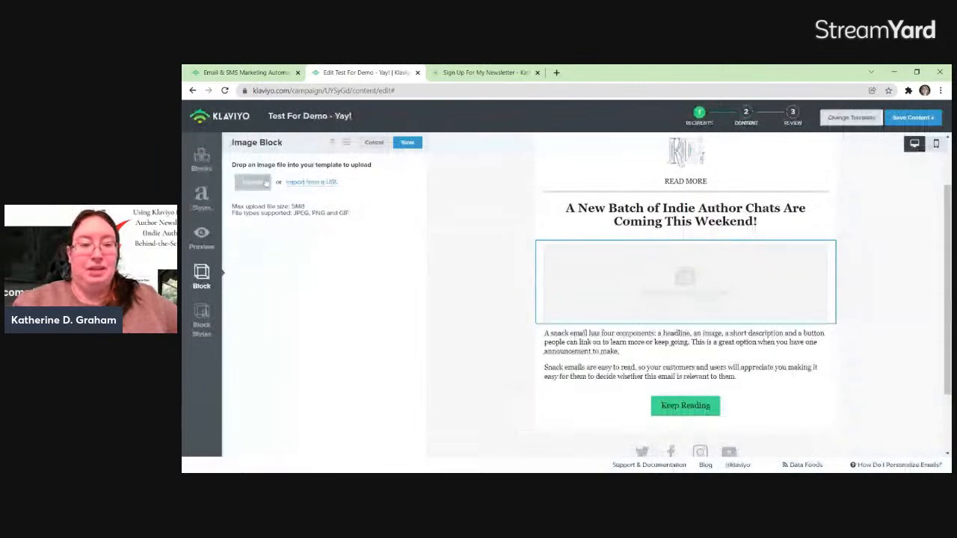
pyautogui.click(263, 183)
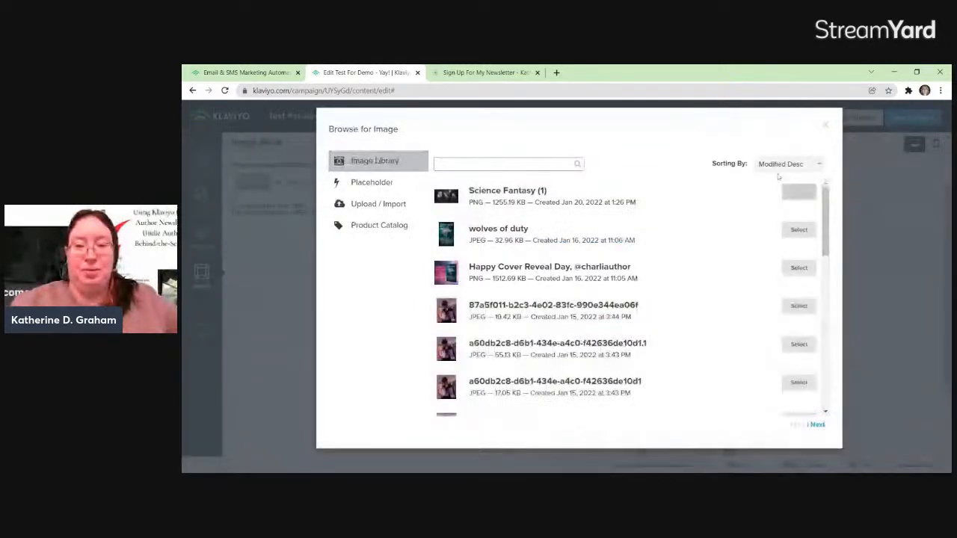
pyautogui.click(806, 193)
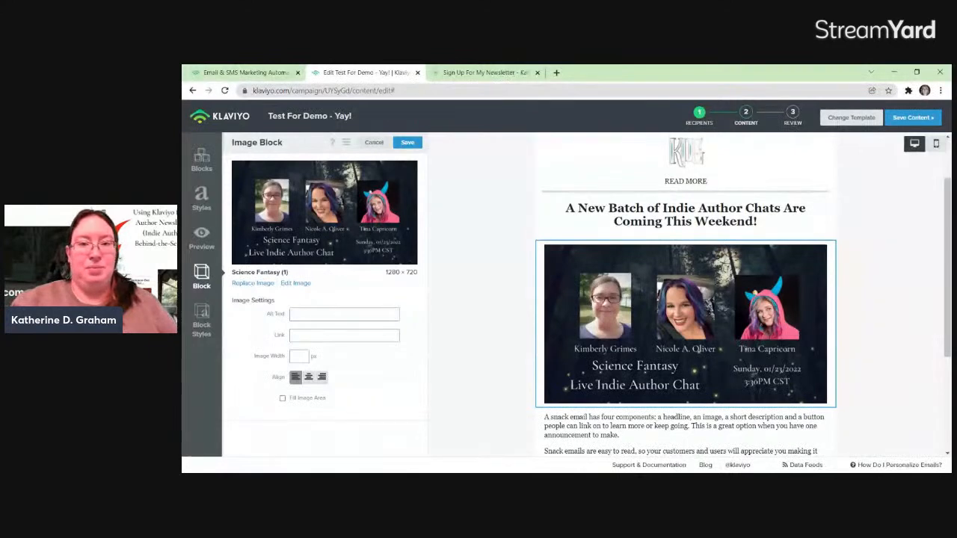
# - Link the author chat image to the YouTube channel by pasting the channel's URL
pyautogui.click(557, 73)
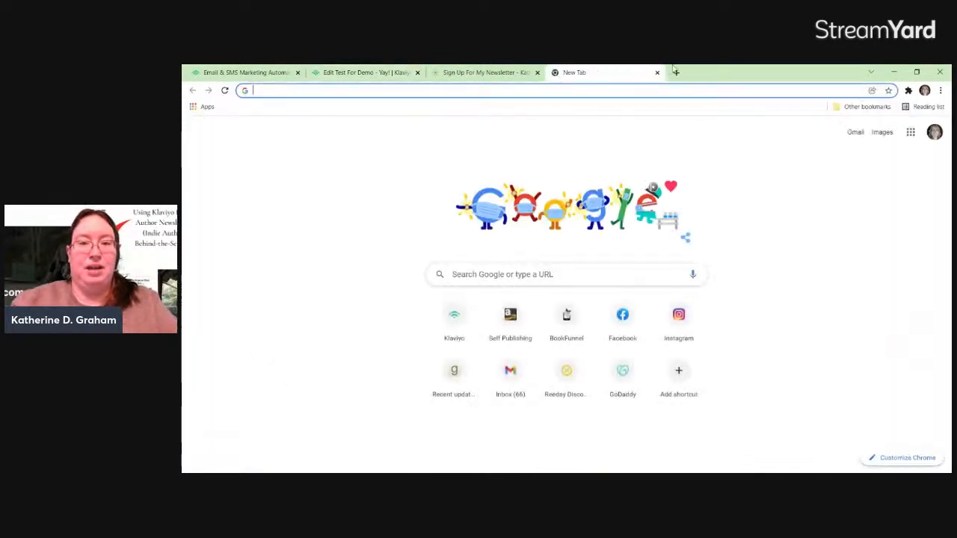
pyautogui.click(657, 73)
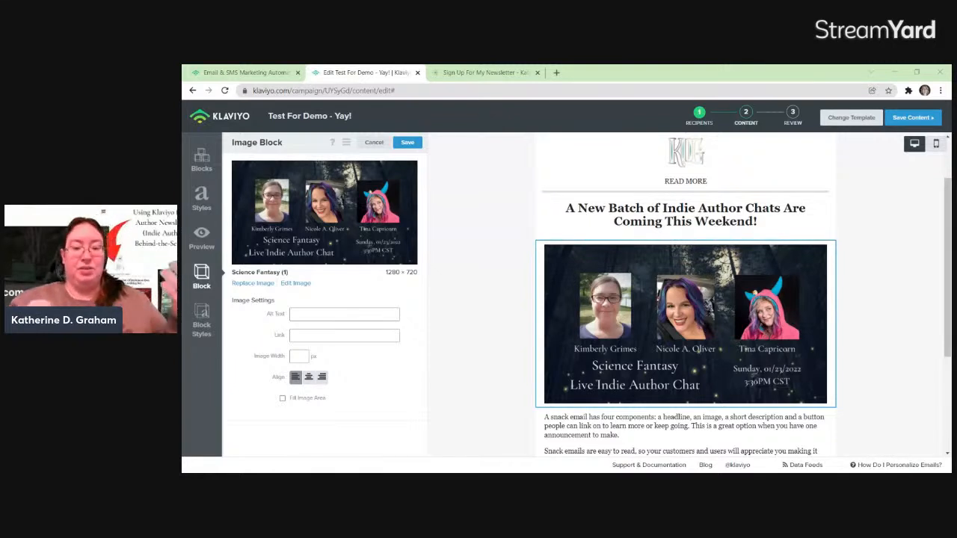
pyautogui.hotkey('ctrl', 'v')
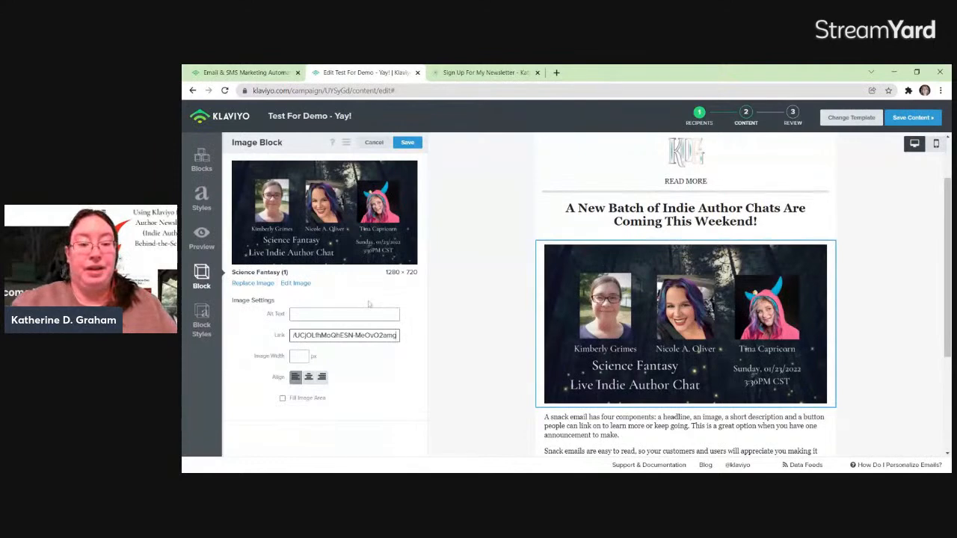
# - Set the image's alt text to "Live Science Fantasy Indie Author Chat on YouTube"
pyautogui.click(344, 314)
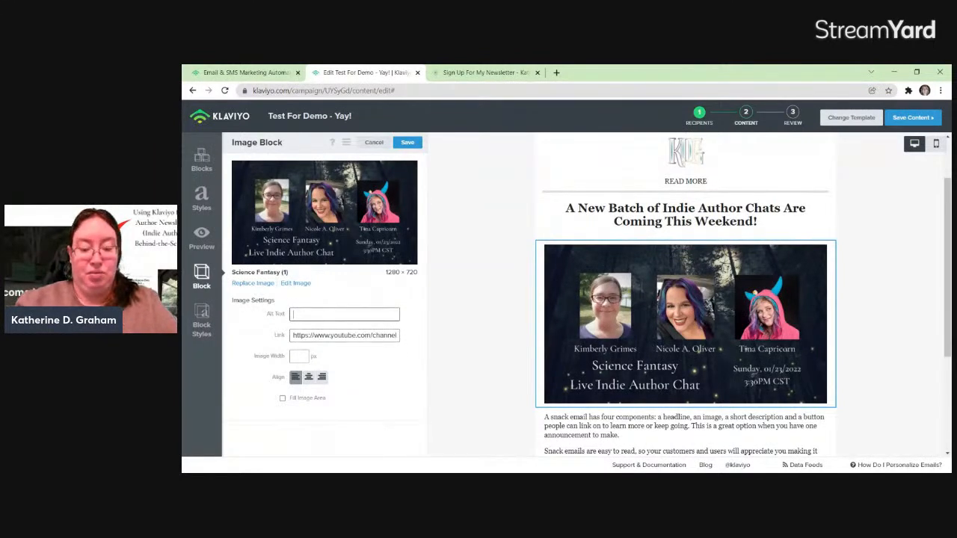
pyautogui.write('Live Sci-Fi')
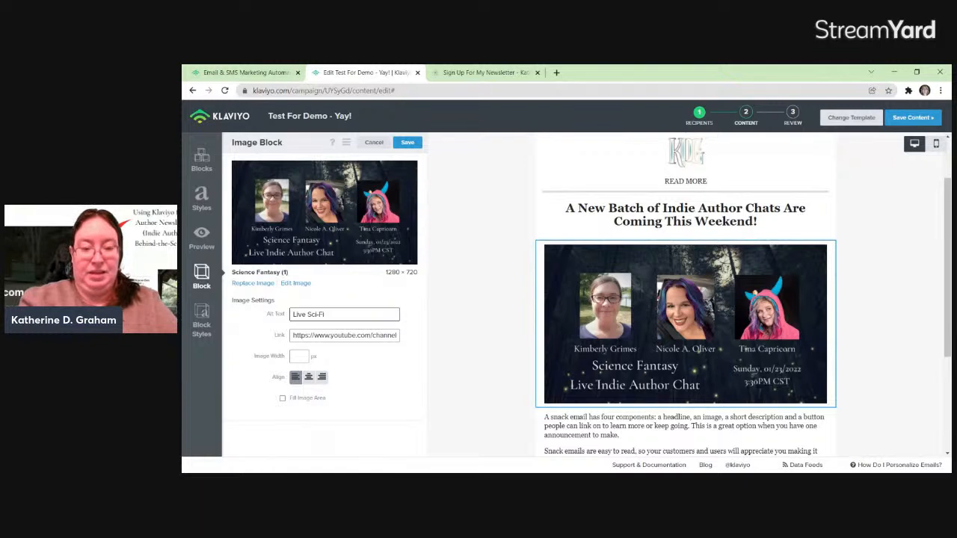
pyautogui.press('BackSpace')
pyautogui.press('BackSpace')
pyautogui.press('BackSpace')
pyautogui.write('ence Fantasy Indie Author Chat on YouTube')
pyautogui.click(386, 388)
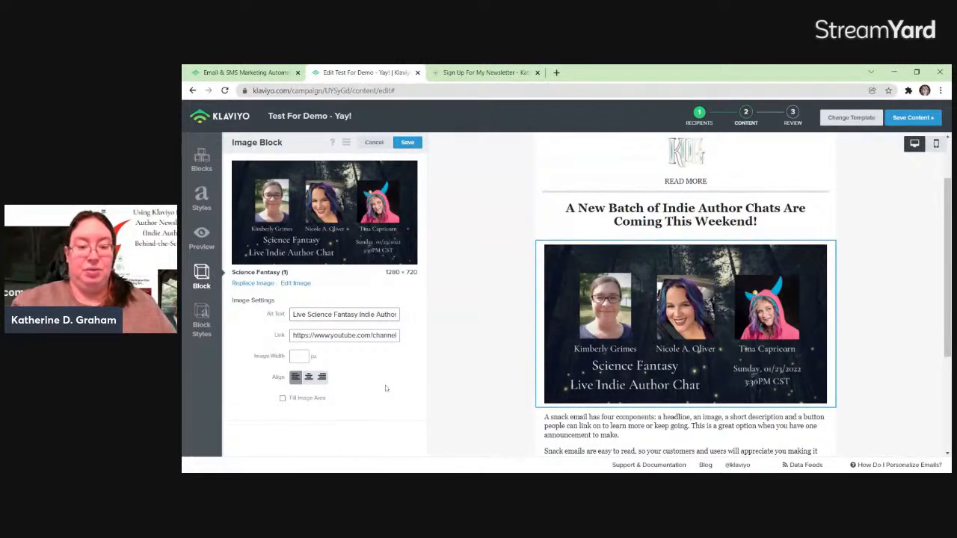
# - Center-align the image and save the image block after checking the email's mobile layout
pyautogui.click(322, 378)
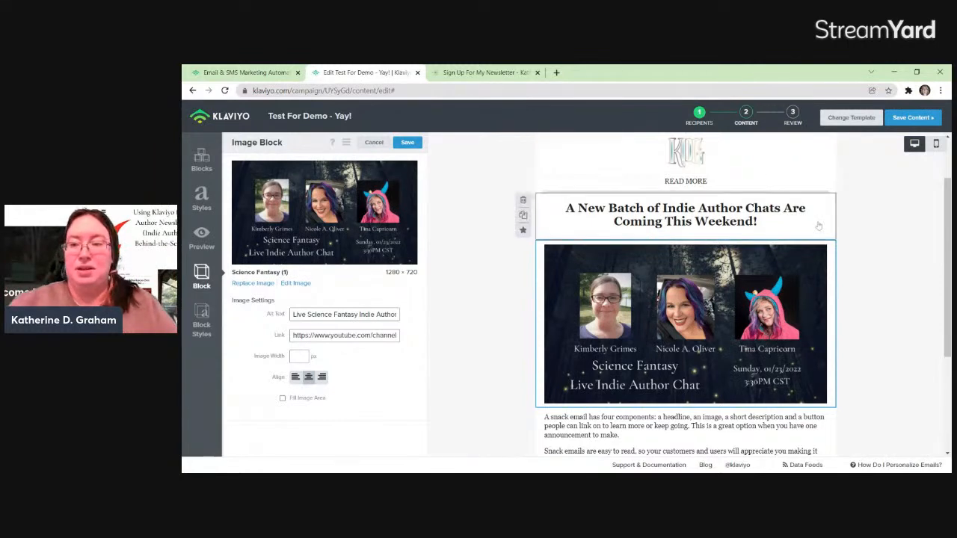
pyautogui.click(935, 144)
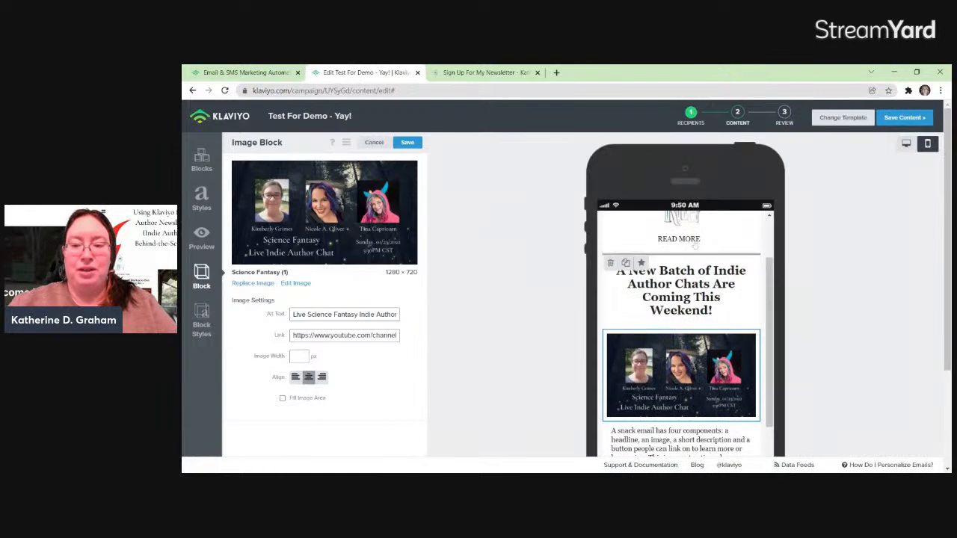
pyautogui.click(906, 145)
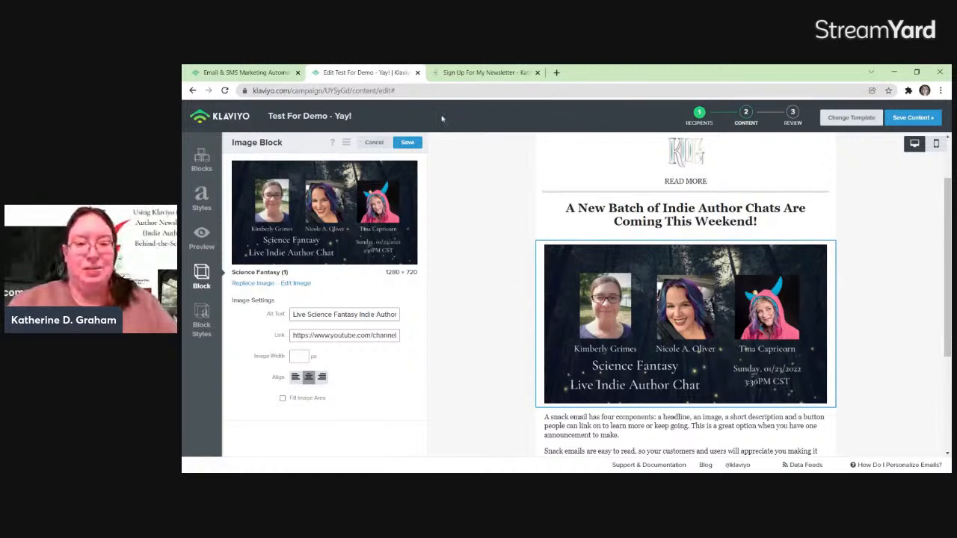
pyautogui.click(407, 143)
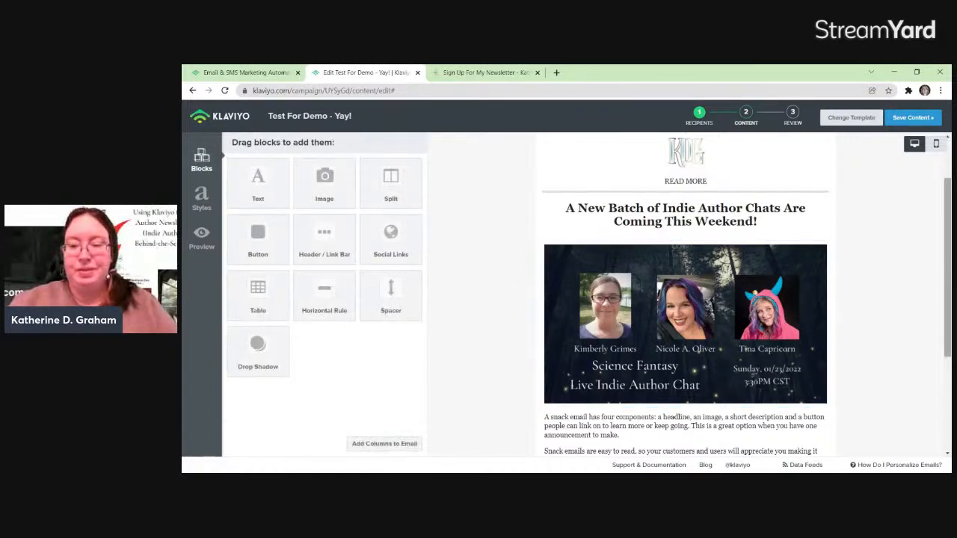
# - Replace the placeholder body text with "There's going to be a great lineup of author chats this weekend (January 22nd & 23rd 2022)."
pyautogui.scroll(-2, 685, 299)
pyautogui.scroll(-1, 635, 265)
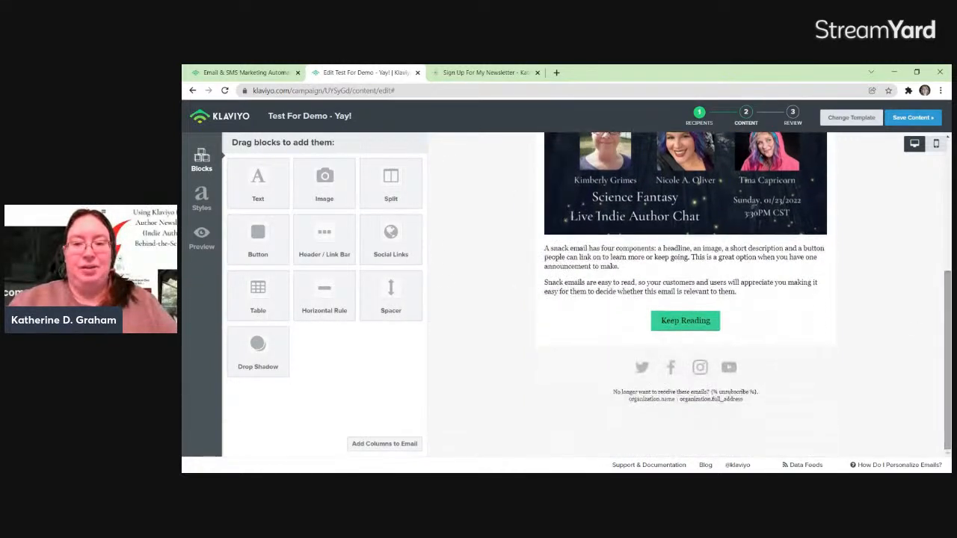
pyautogui.click(636, 265)
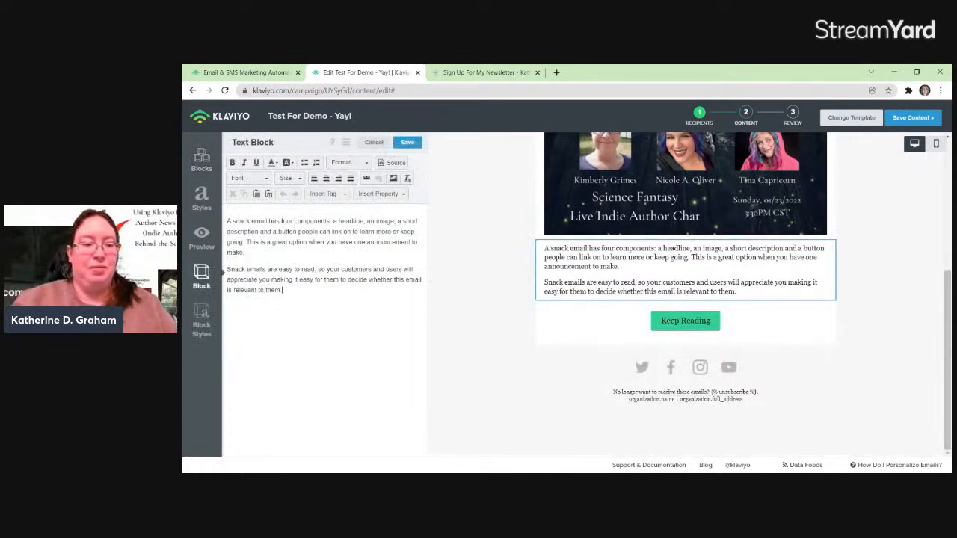
pyautogui.hotkey('ctrl', 'a')
pyautogui.press('Delete')
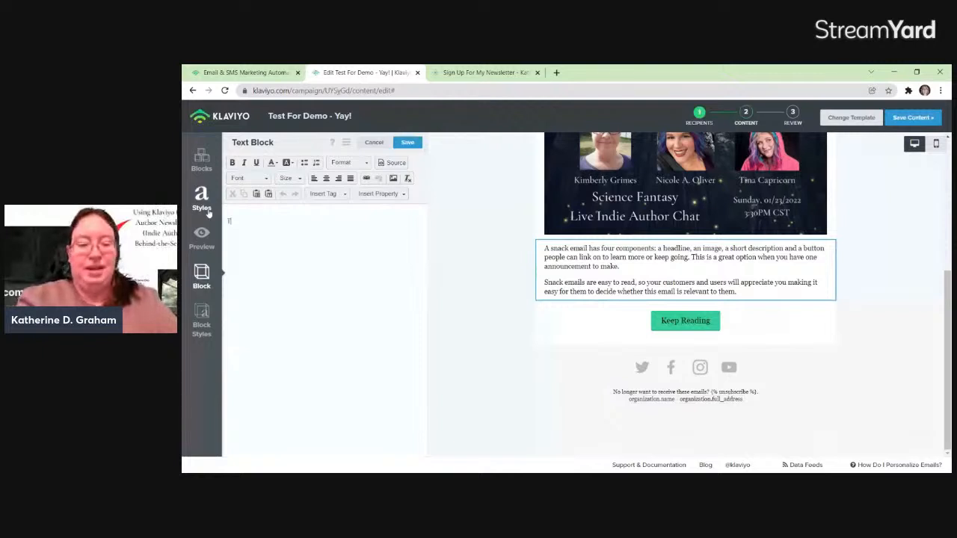
pyautogui.write("There's going to be a great lineup o")
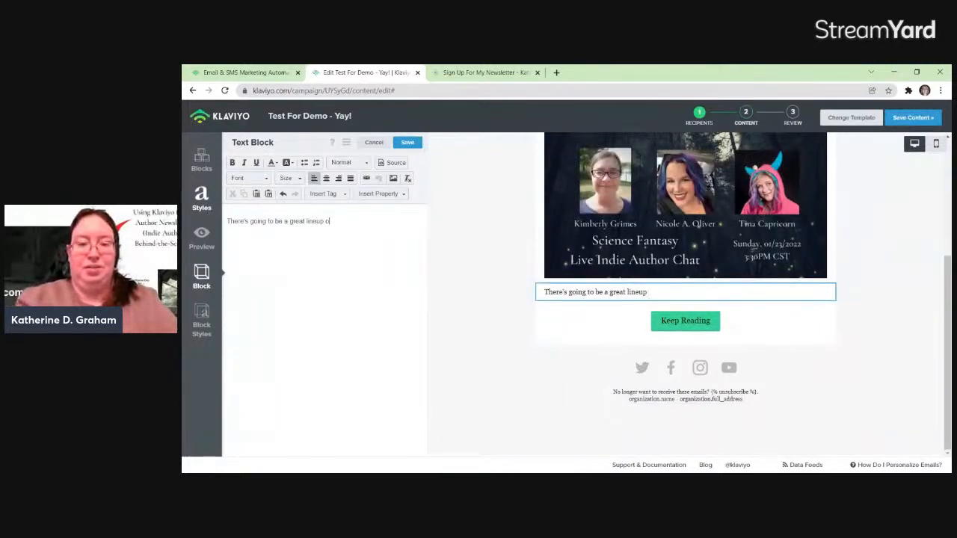
pyautogui.write('f author chat')
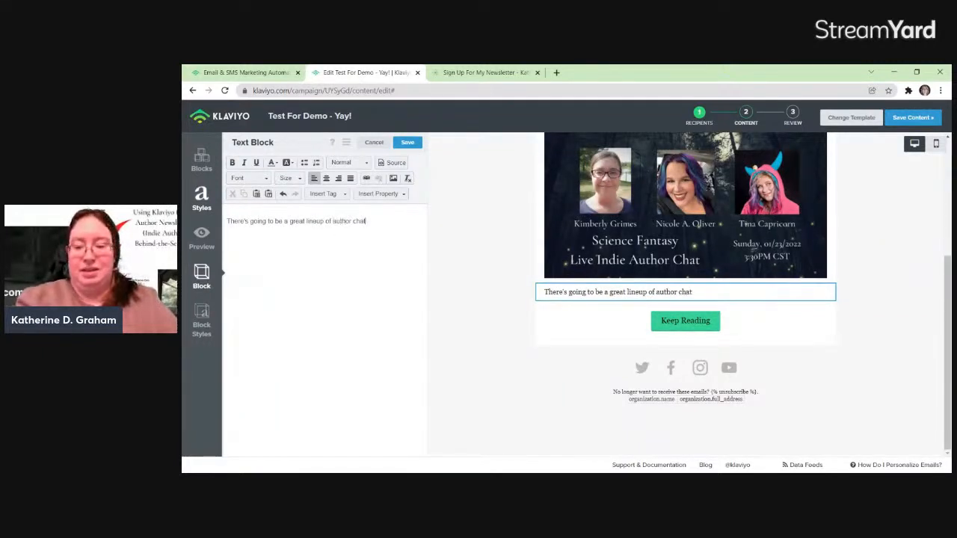
pyautogui.write('s this weekend!')
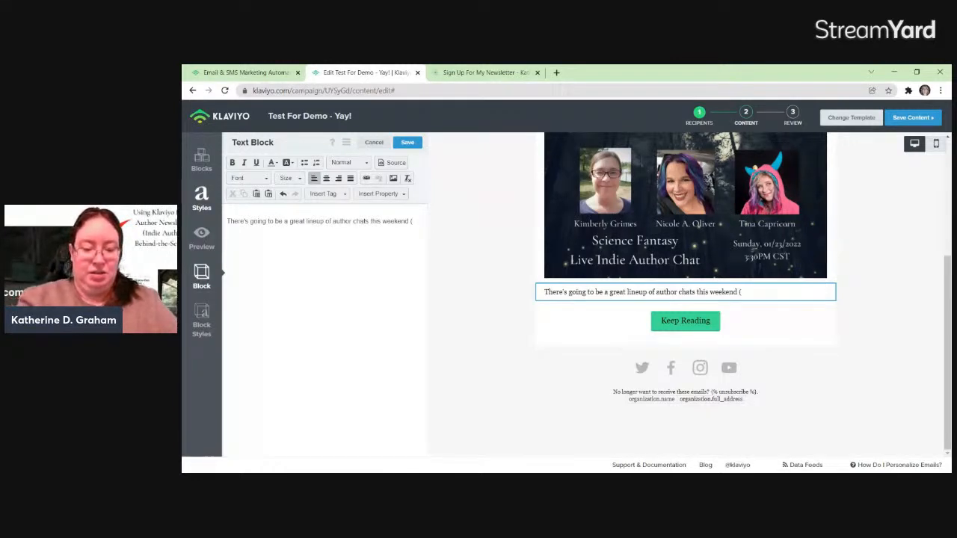
pyautogui.write('January 22nd')
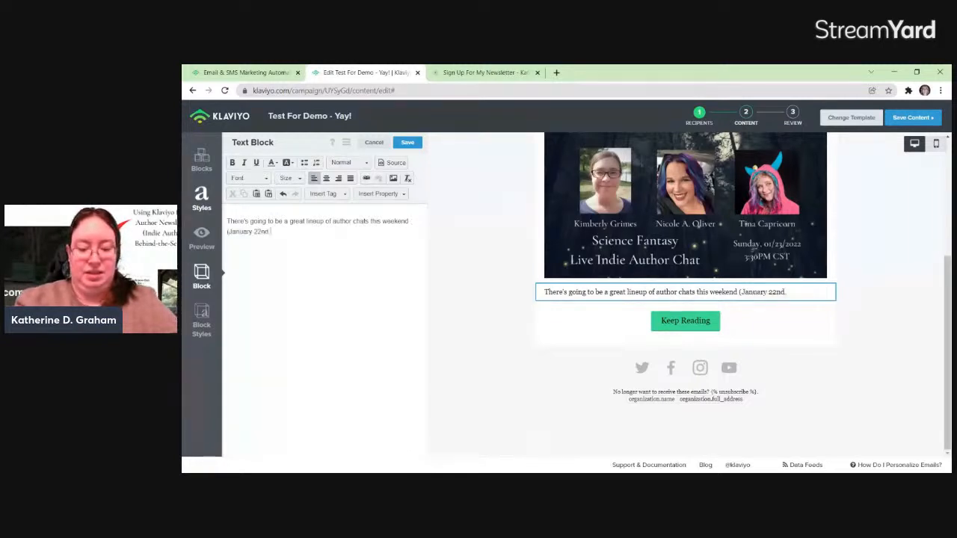
pyautogui.write(' & 23rd 2022)')
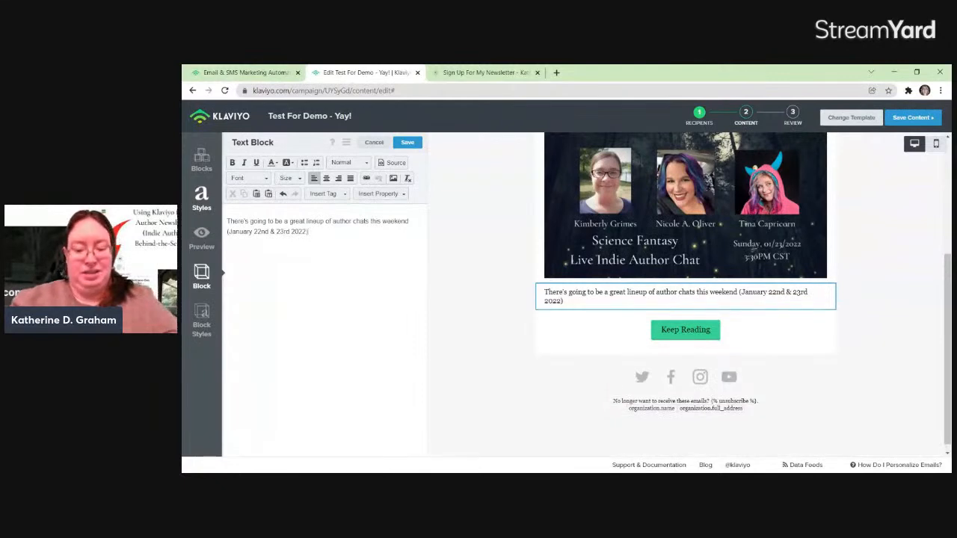
pyautogui.write('.')
pyautogui.press('Return')
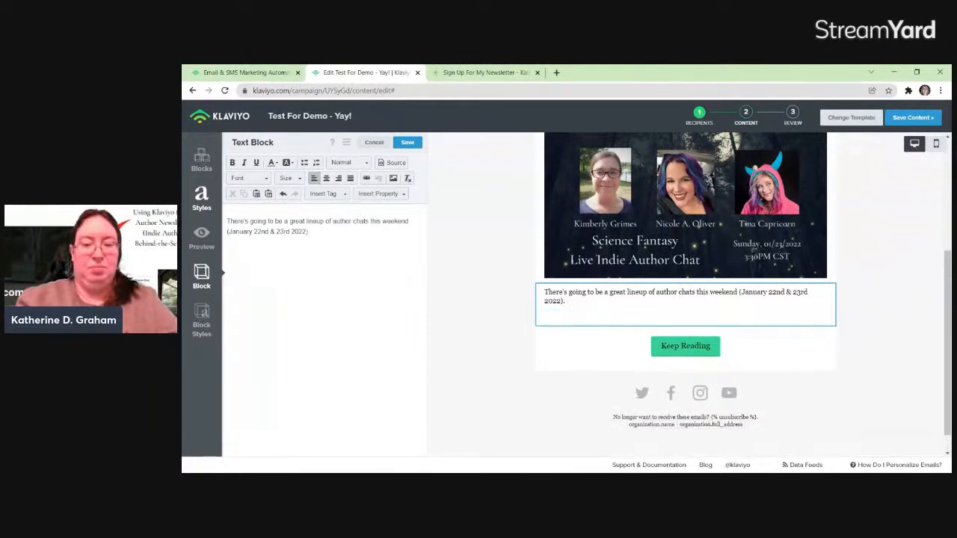
# - Add the lines "-Science Fantasy (Click HERE)" and "-PNR" below the introductory sentence in the text block
pyautogui.write('-Scienc')
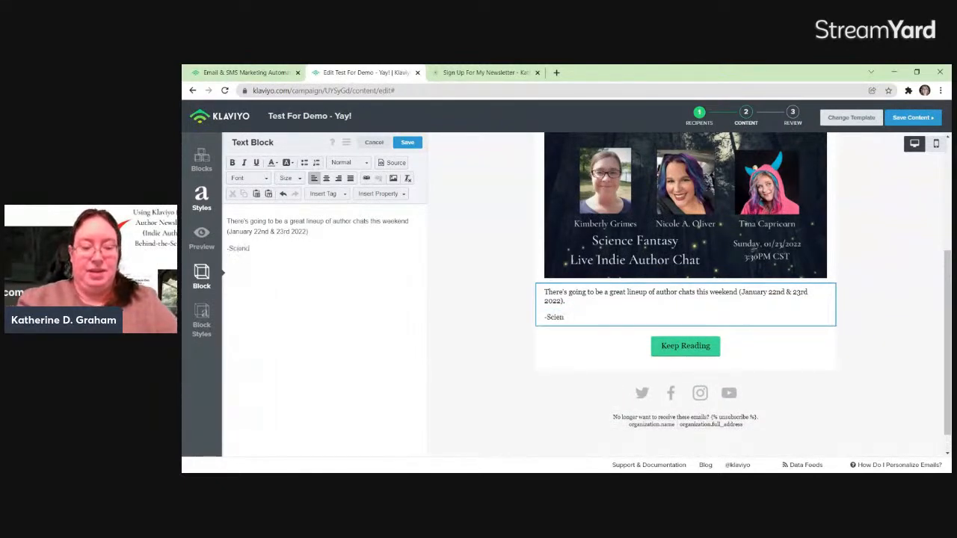
pyautogui.write('e Fantasy')
pyautogui.press('Return')
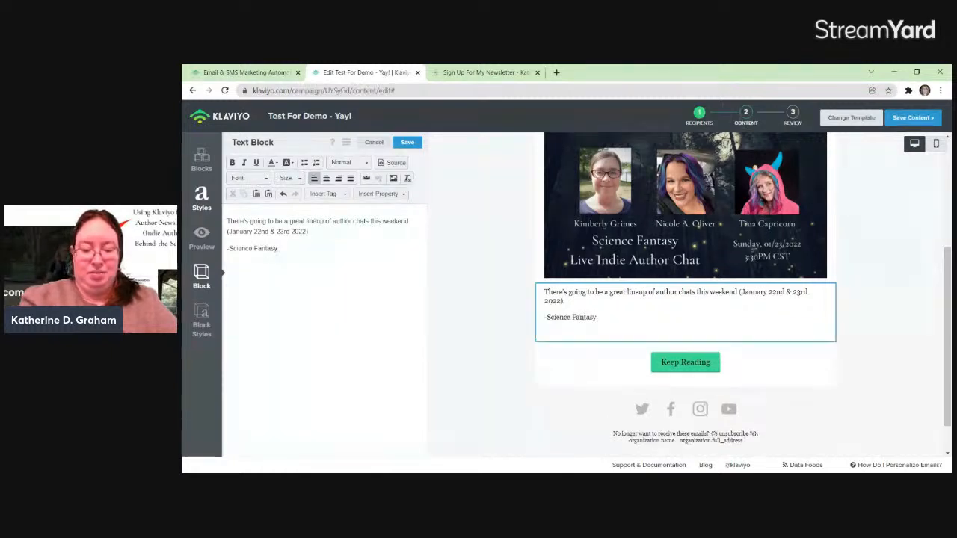
pyautogui.write('-PNR')
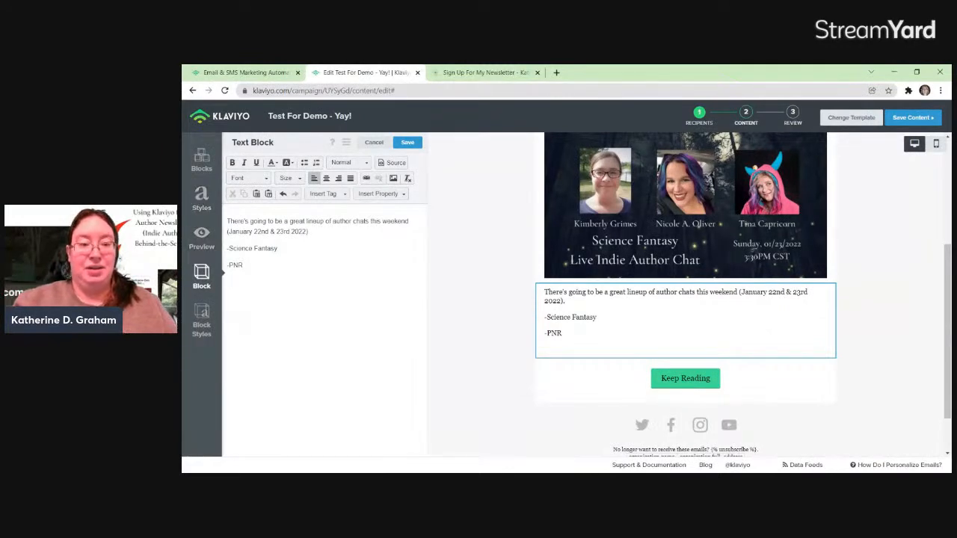
pyautogui.write('(Cl')
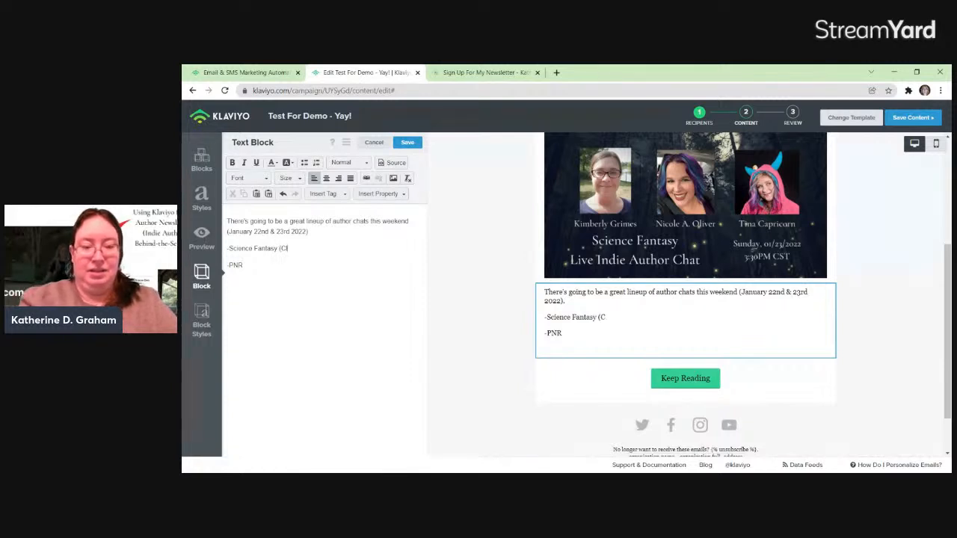
pyautogui.write('ick HERE)')
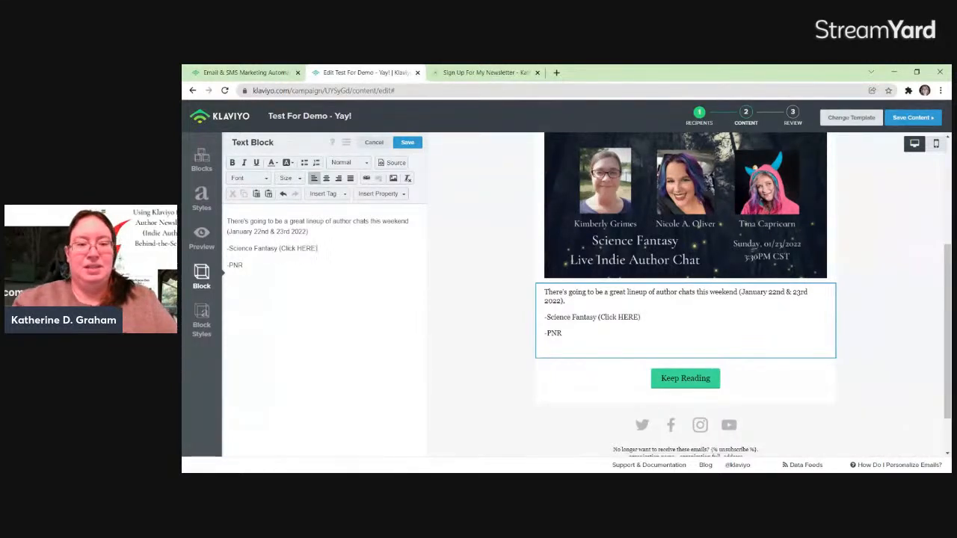
# - Link the word HERE in the Science Fantasy line to the pasted YouTube channel URL
pyautogui.moveTo(297, 248); pyautogui.dragTo(316, 248)
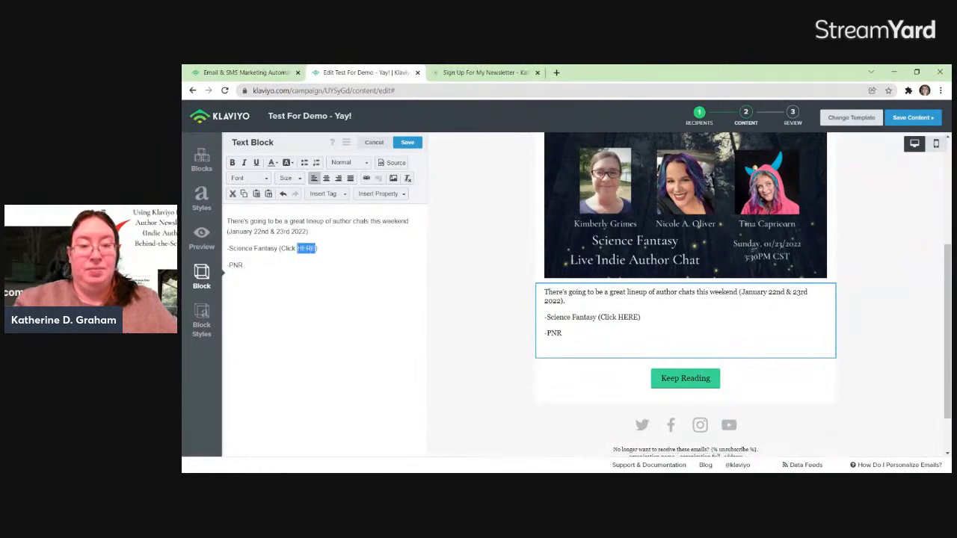
pyautogui.click(366, 179)
pyautogui.click(566, 277)
pyautogui.hotkey('ctrl', 'v')
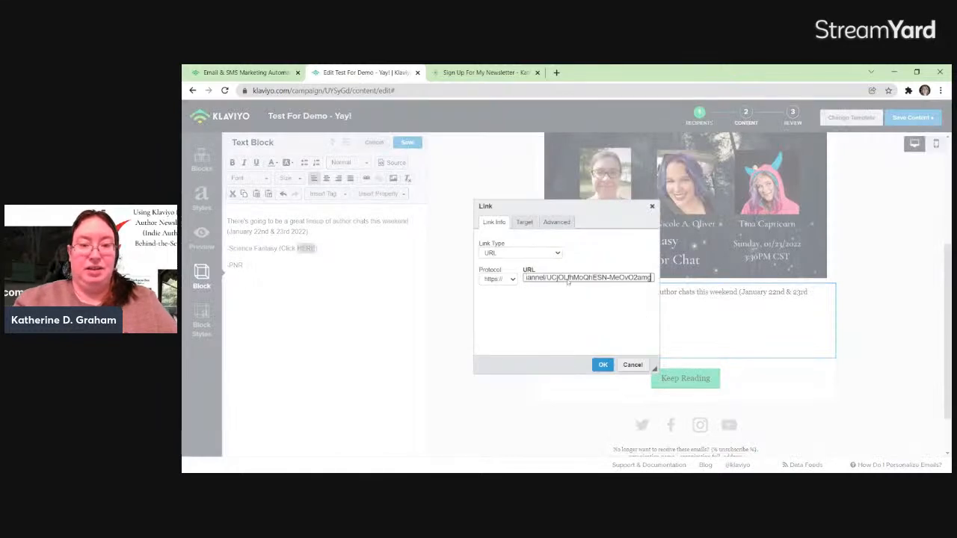
pyautogui.click(603, 364)
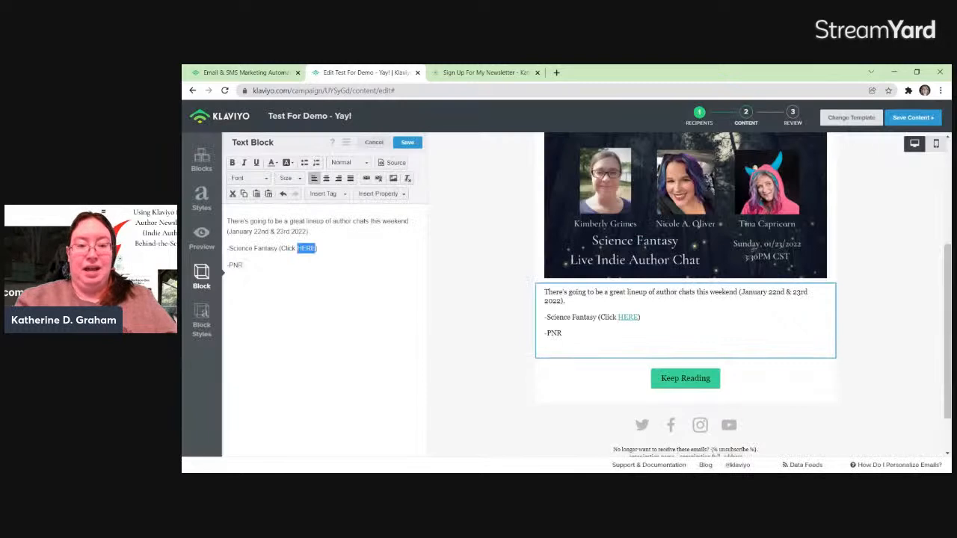
# - Add a line of dots below the PNR entry and save the text block
pyautogui.click(318, 248)
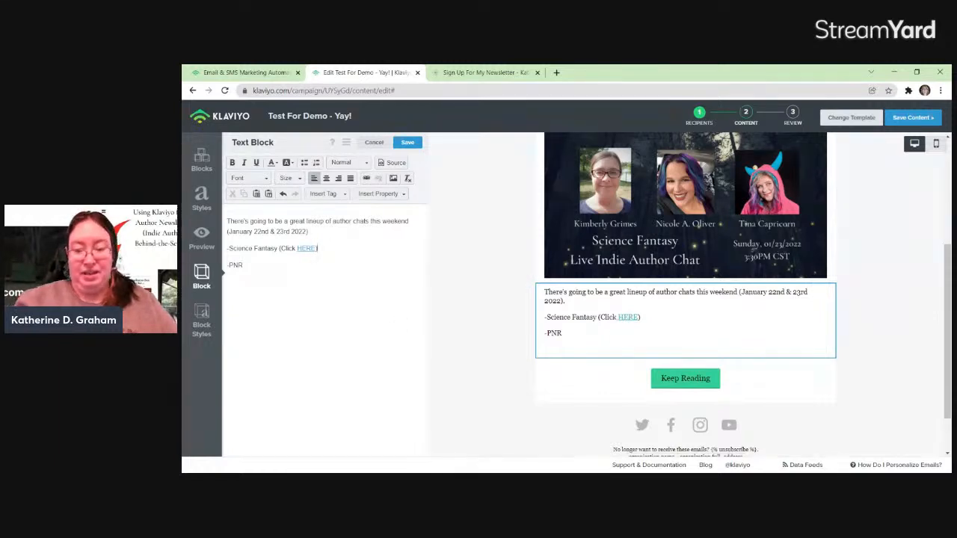
pyautogui.write('........')
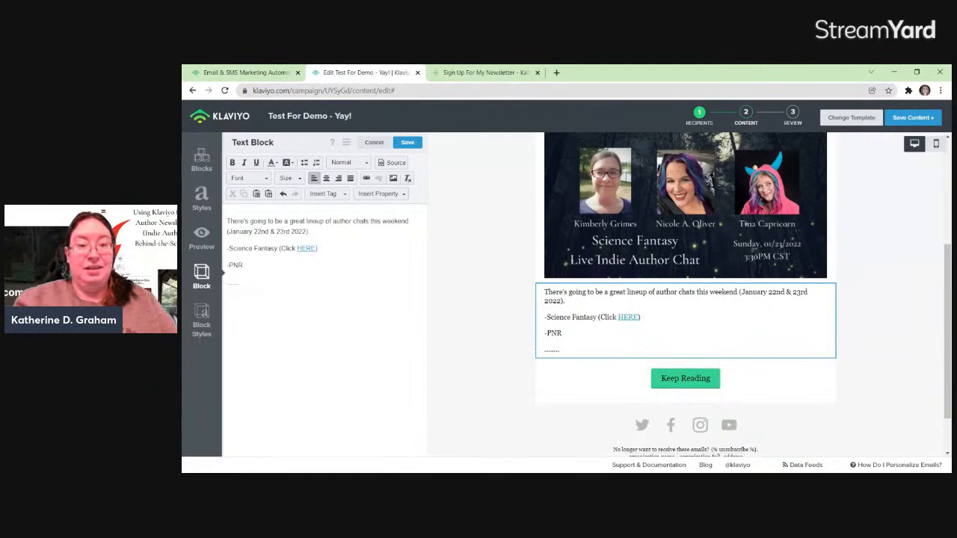
pyautogui.click(407, 142)
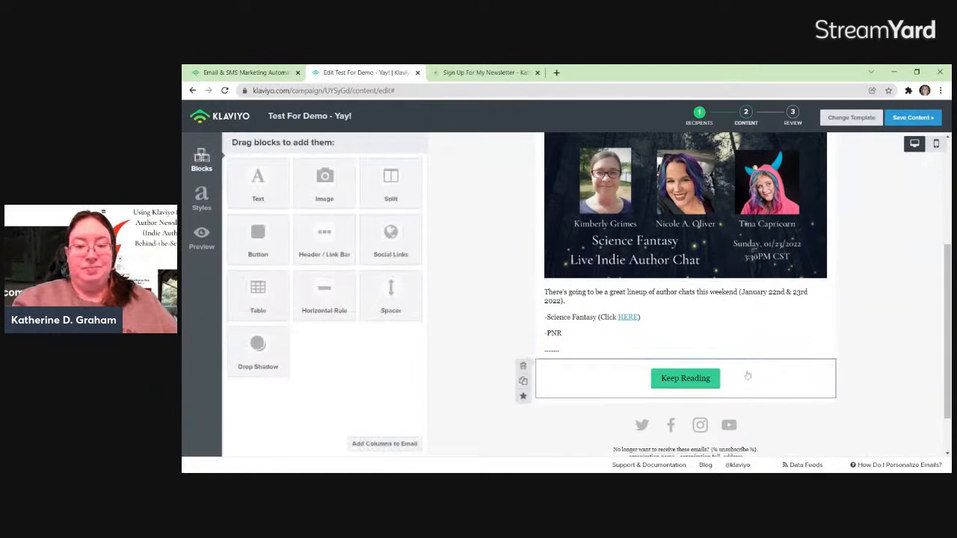
# - Set the button text to "Check out the Lineup", link it to the YouTube channel URL and save the button block
pyautogui.click(746, 383)
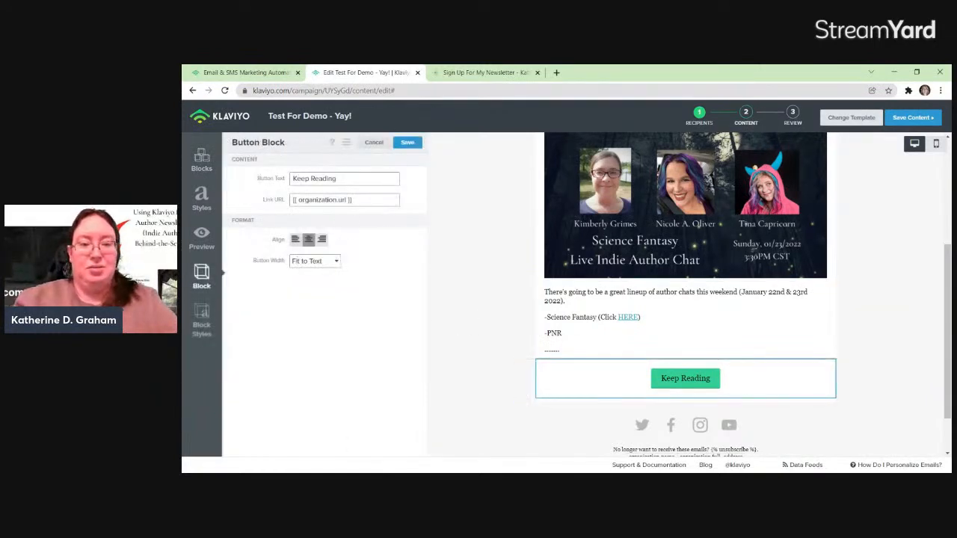
pyautogui.moveTo(338, 179); pyautogui.dragTo(253, 163)
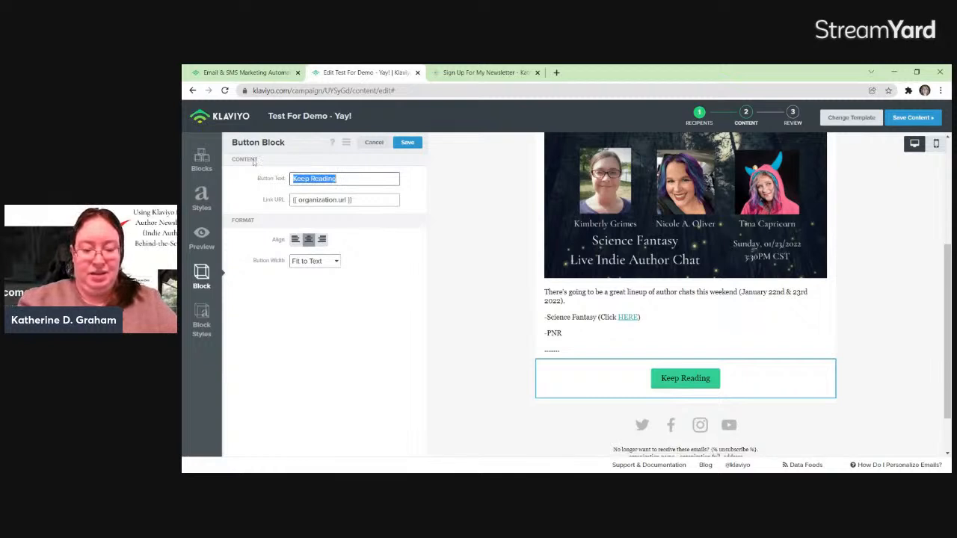
pyautogui.write('Check ')
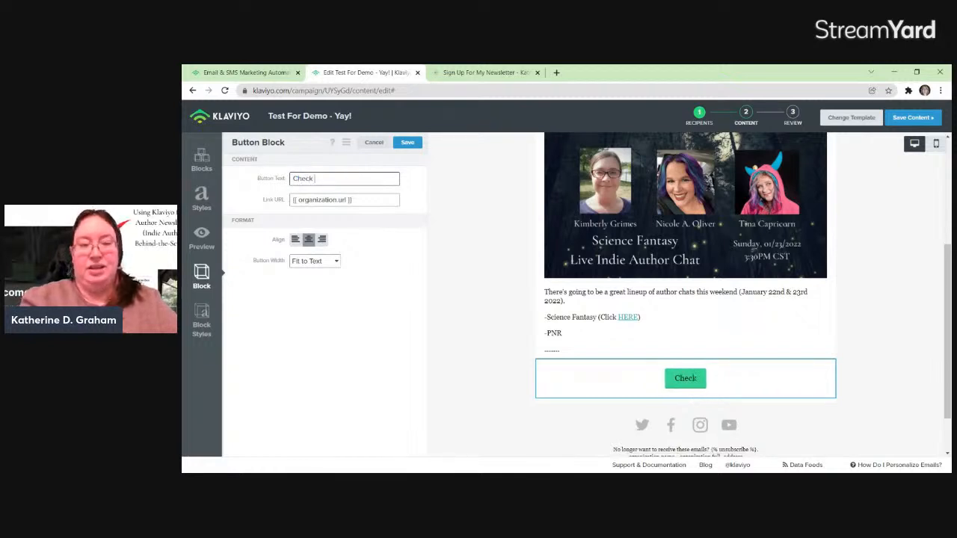
pyautogui.write('out the Lineup')
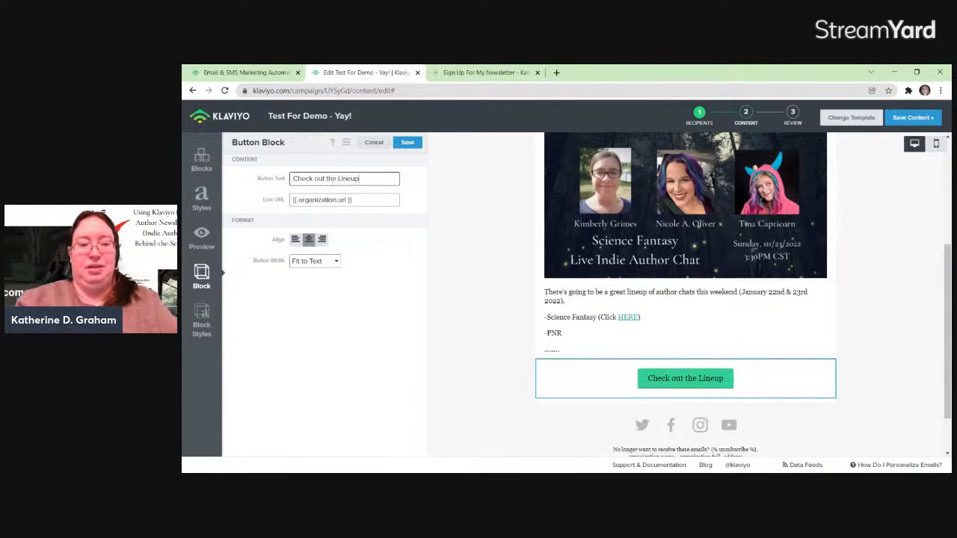
pyautogui.press('Tab')
pyautogui.hotkey('ctrl', 'v')
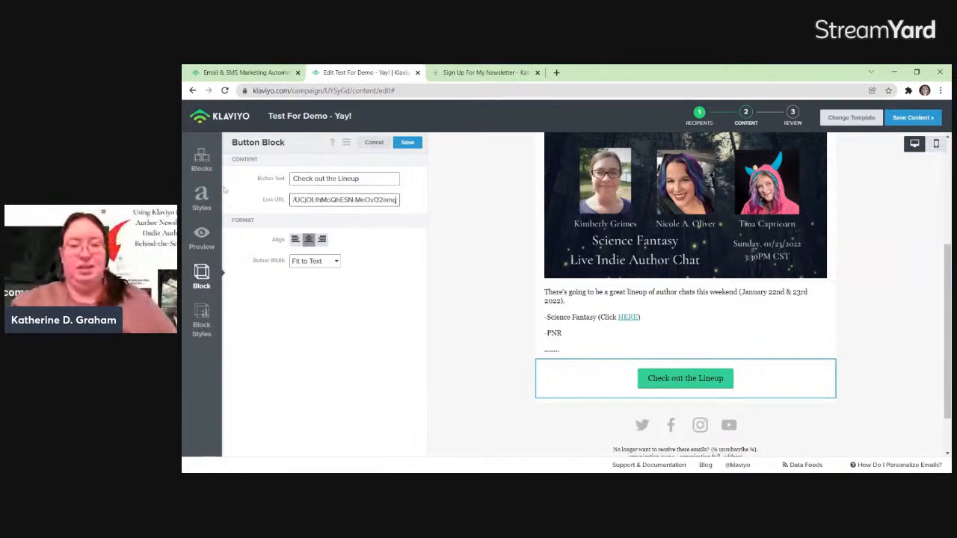
pyautogui.click(410, 143)
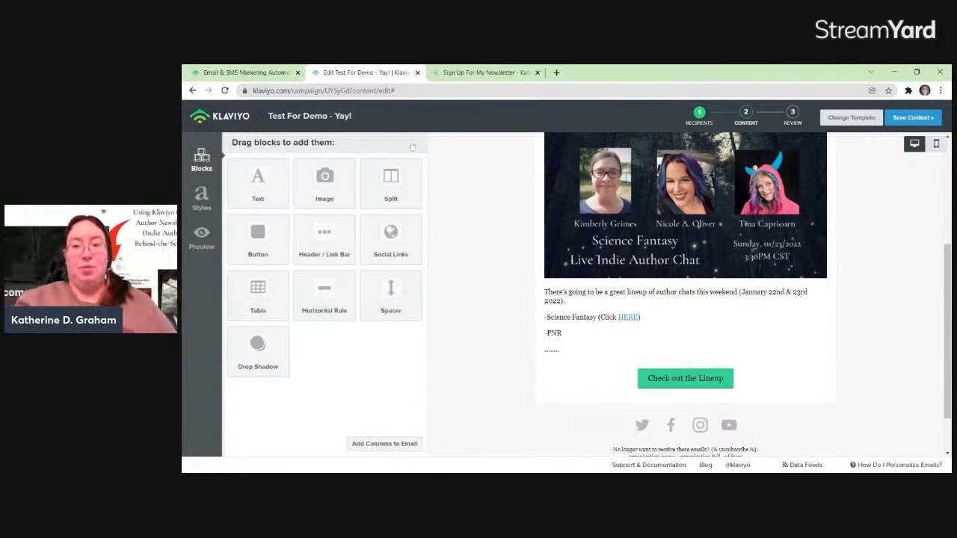
# - Review and save the finished email, including the subject, preview text and sender details in the campaign content
pyautogui.moveTo(948, 283); pyautogui.dragTo(946, 226)
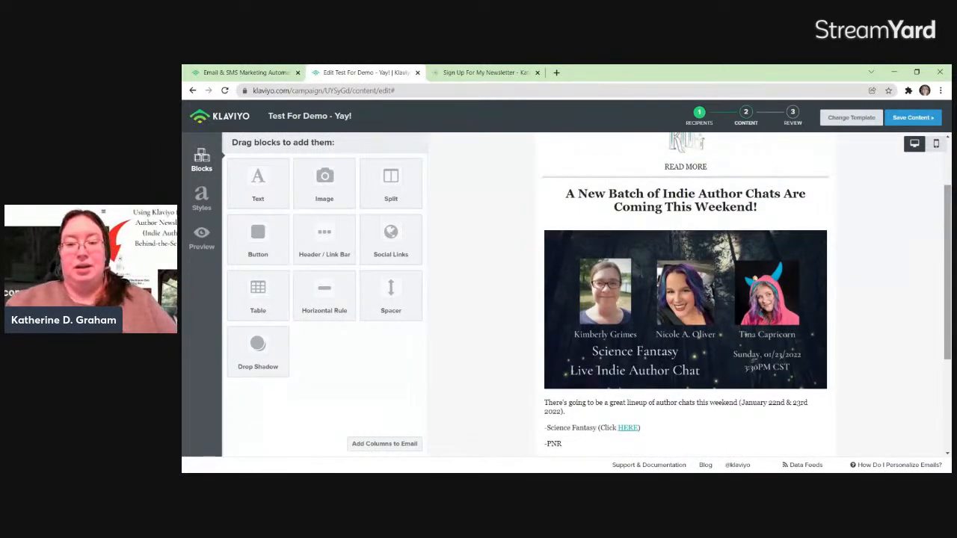
pyautogui.scroll(-3, 685, 299)
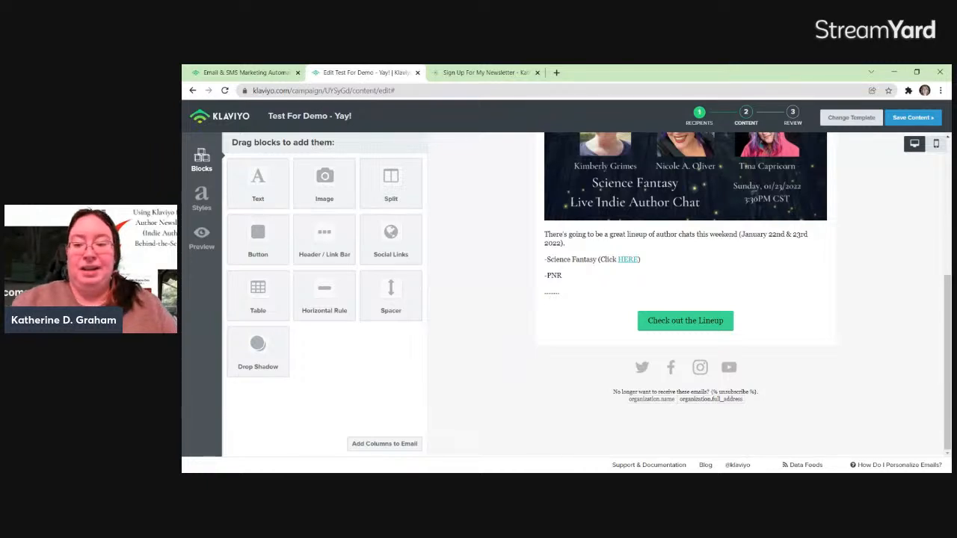
pyautogui.moveTo(947, 358)
pyautogui.mouseDown()
pyautogui.moveTo(947, 235)
pyautogui.moveTo(947, 352)
pyautogui.mouseUp()
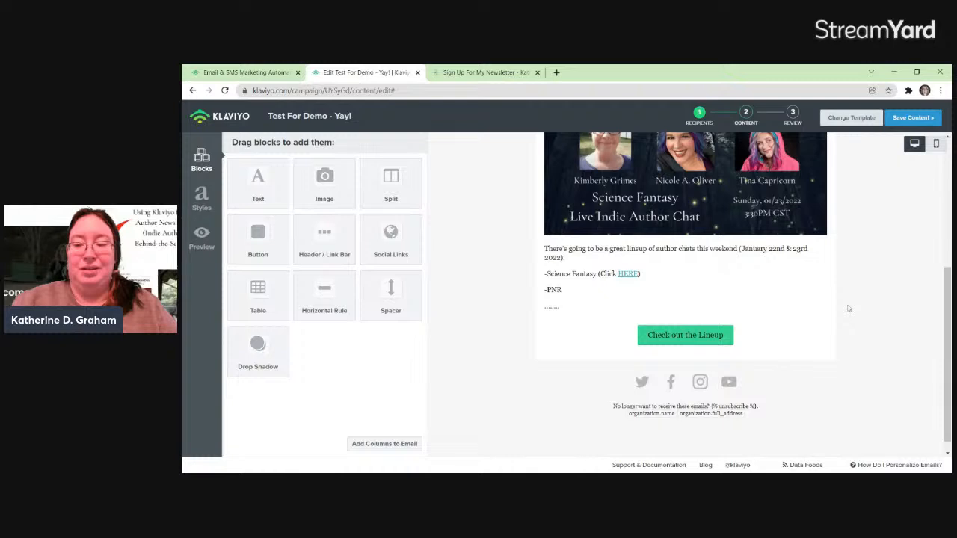
pyautogui.scroll(-1, 949, 371)
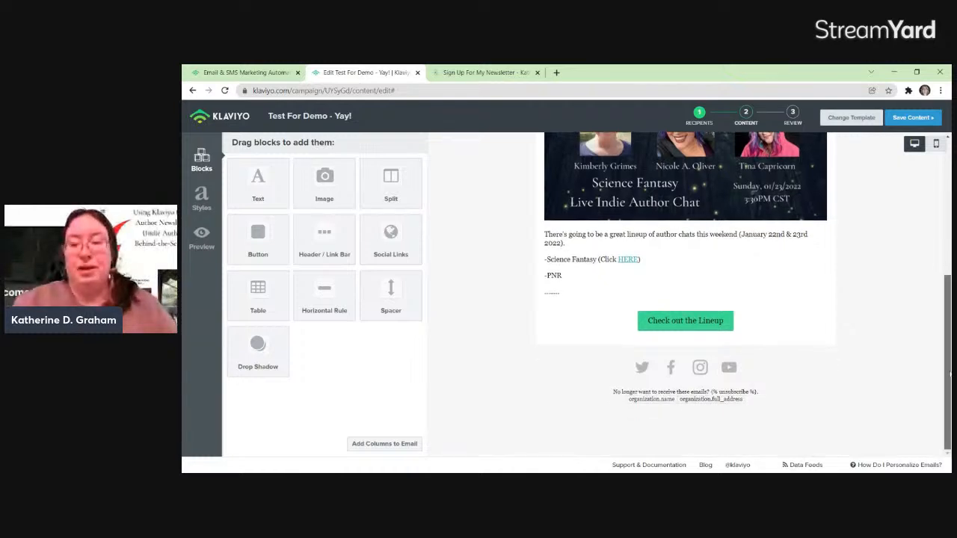
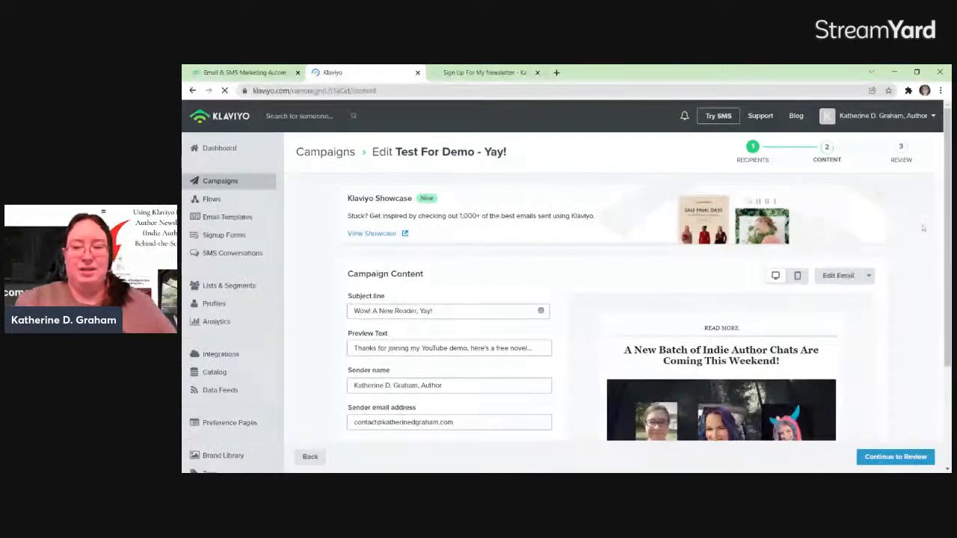
pyautogui.scroll(-2, 568, 299)
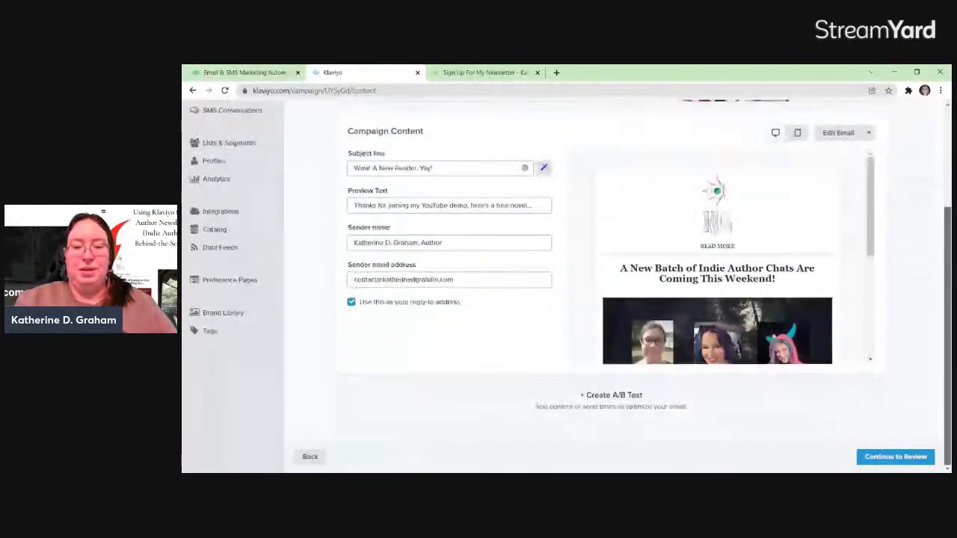
pyautogui.scroll(1, 870, 194)
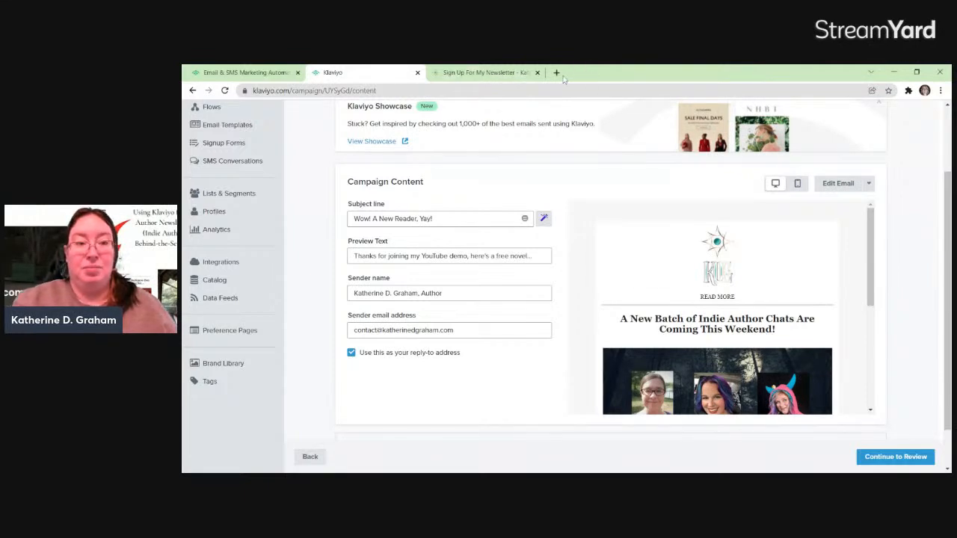
# - Switch to the Klaviyo website and open its pricing page
pyautogui.click(196, 69)
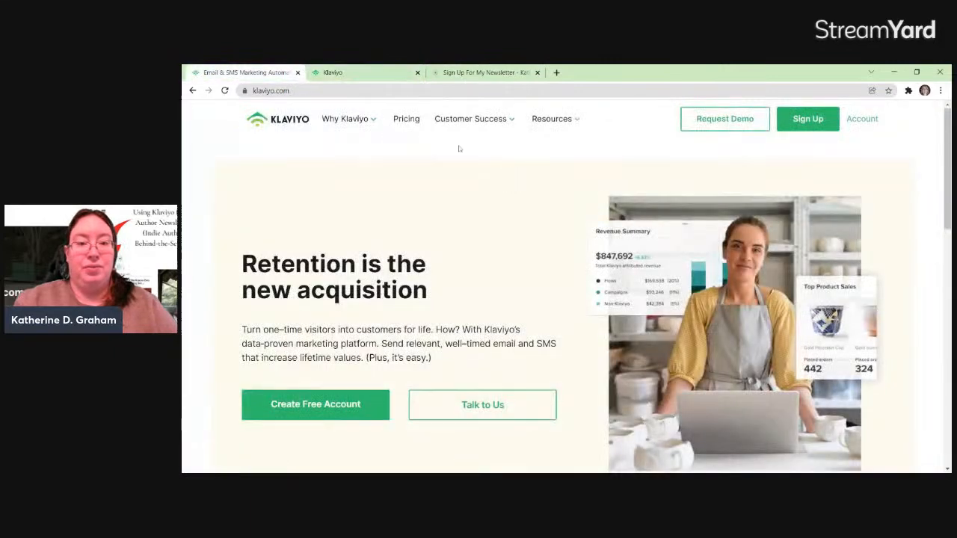
pyautogui.click(398, 125)
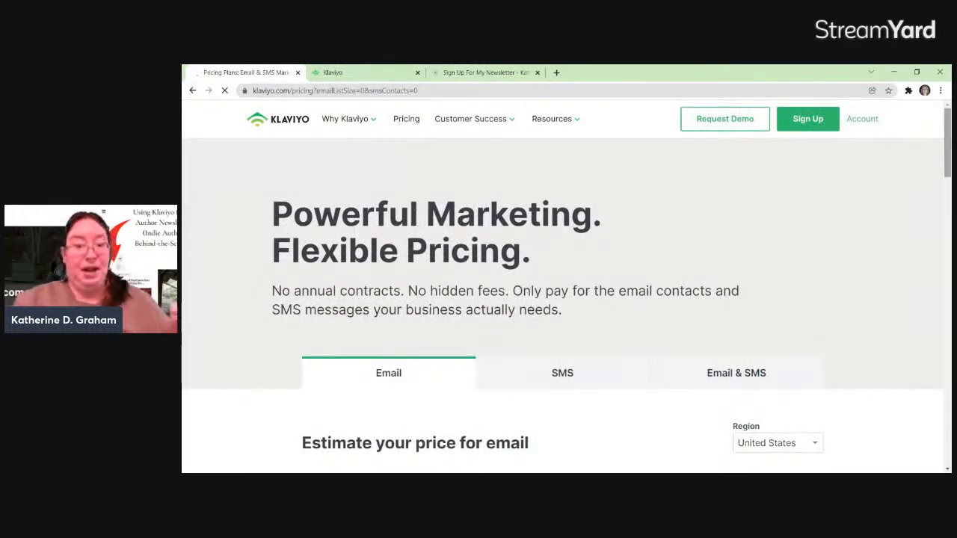
# - Examine the email pricing page, including the free plan's contact and send limits, the included features and the FAQ
pyautogui.scroll(-5, 562, 299)
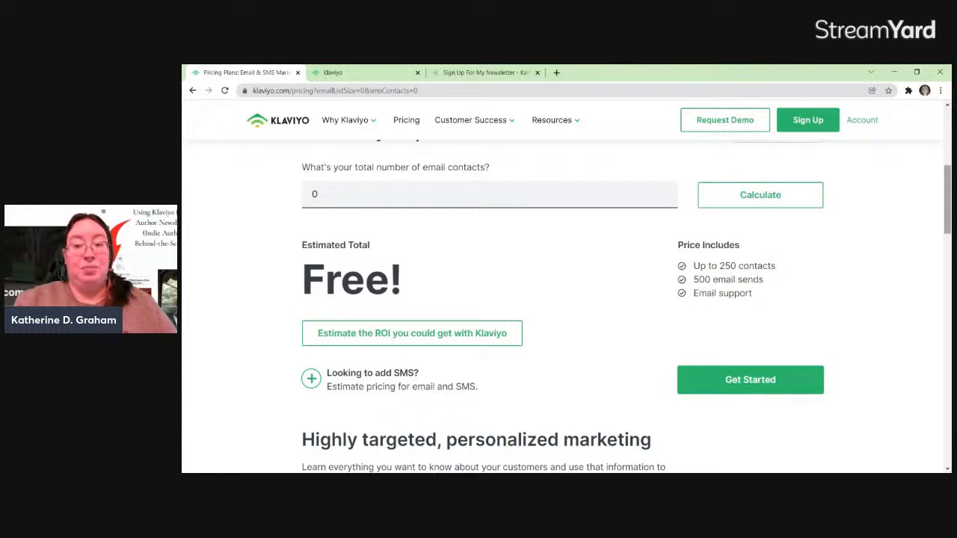
pyautogui.scroll(-1, 564, 306)
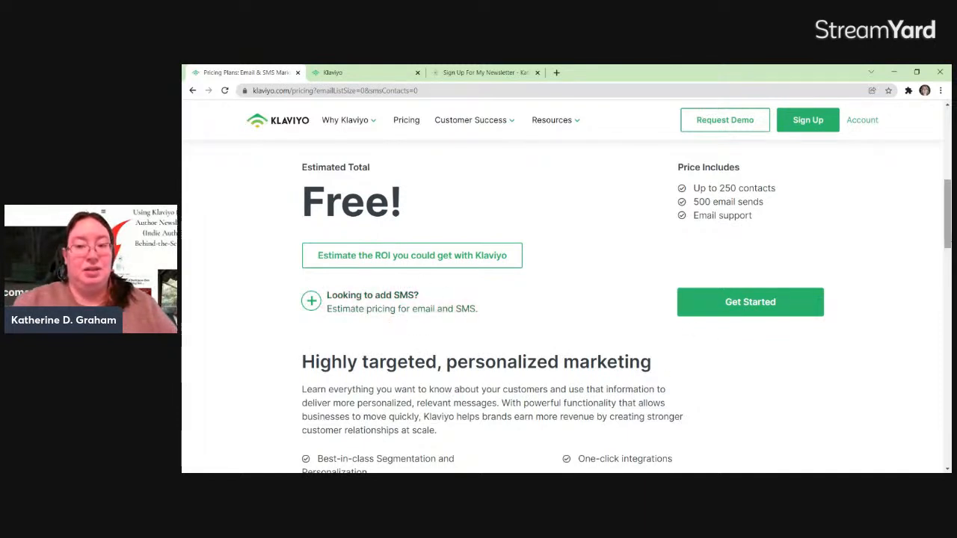
pyautogui.scroll(-2, 572, 287)
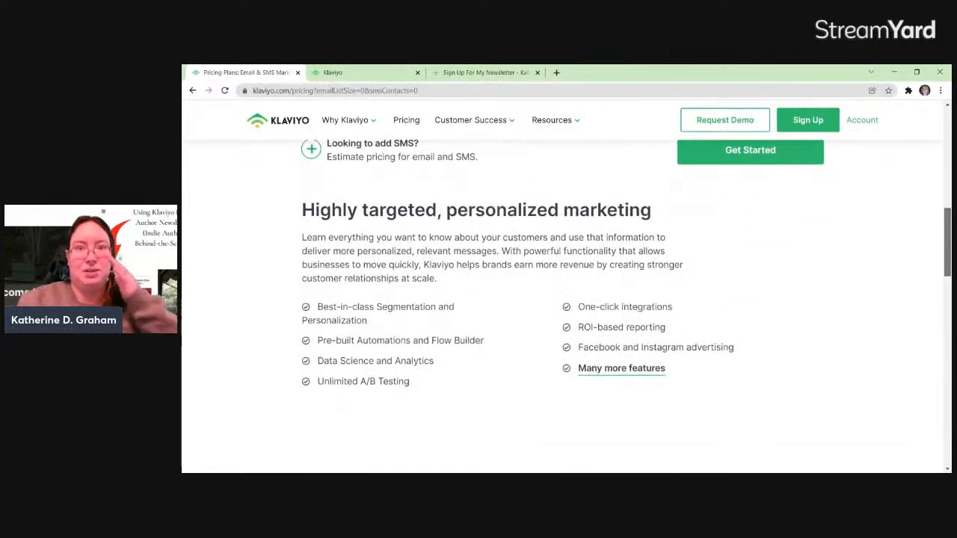
pyautogui.scroll(-10, 565, 299)
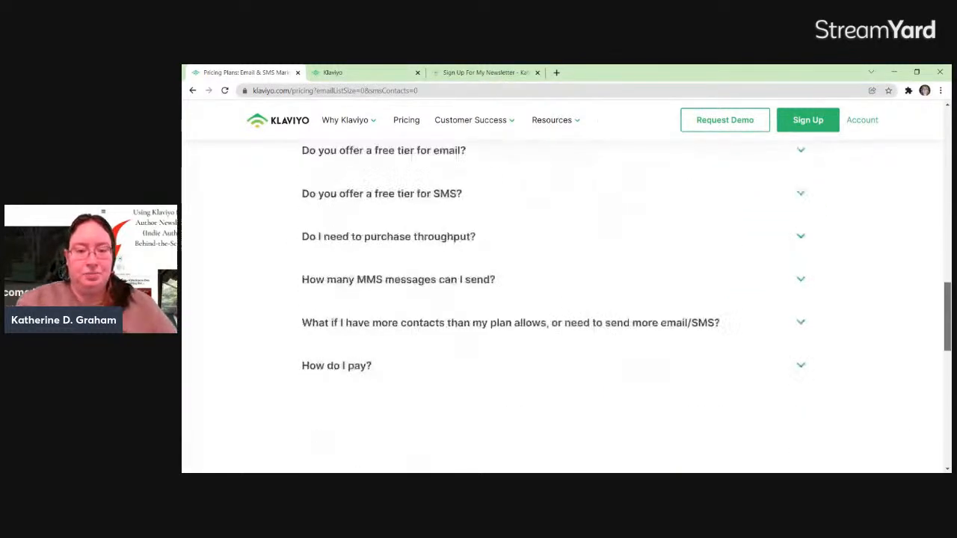
pyautogui.moveTo(947, 436); pyautogui.dragTo(946, 119)
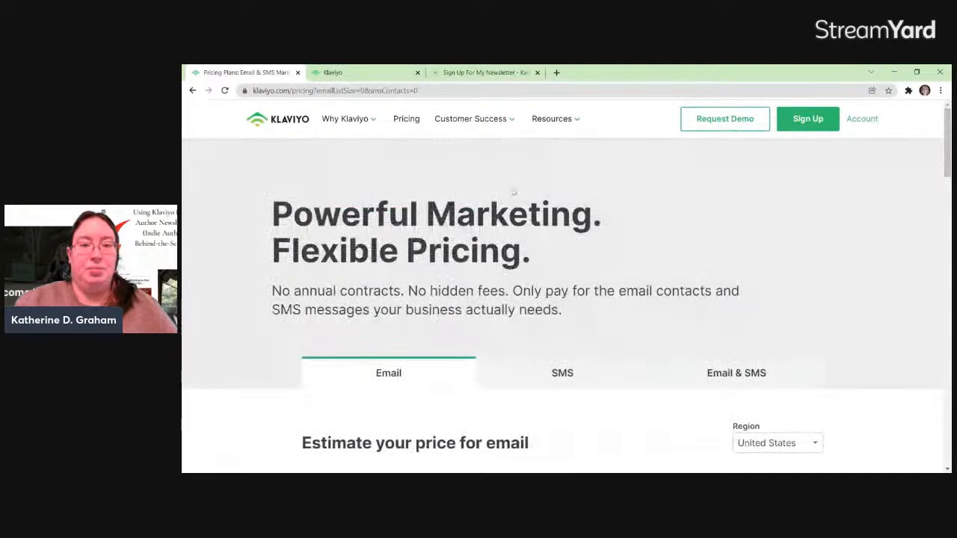
pyautogui.moveTo(455, 123)
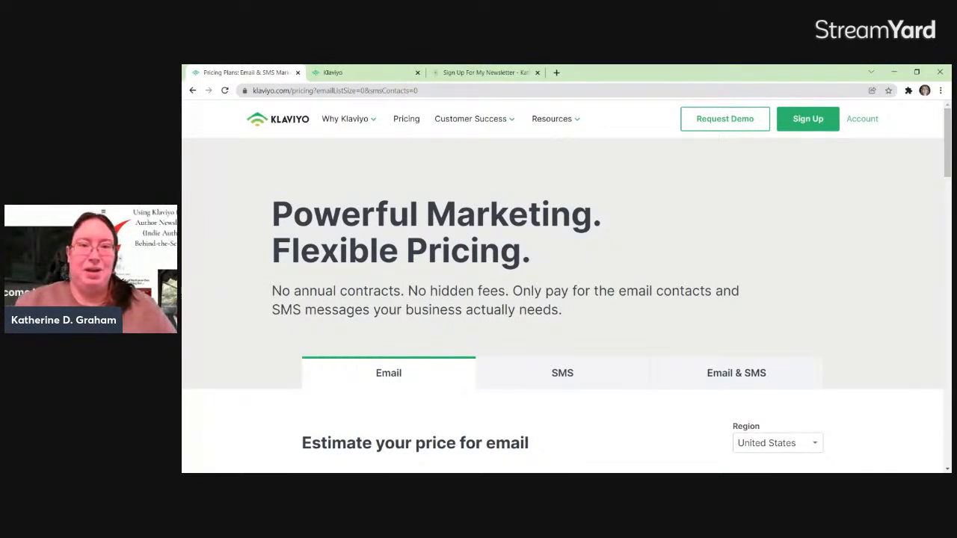
# - Return to the demo campaign, check the rest of its email preview and continue to the review stage to read the settings summary
pyautogui.click(338, 69)
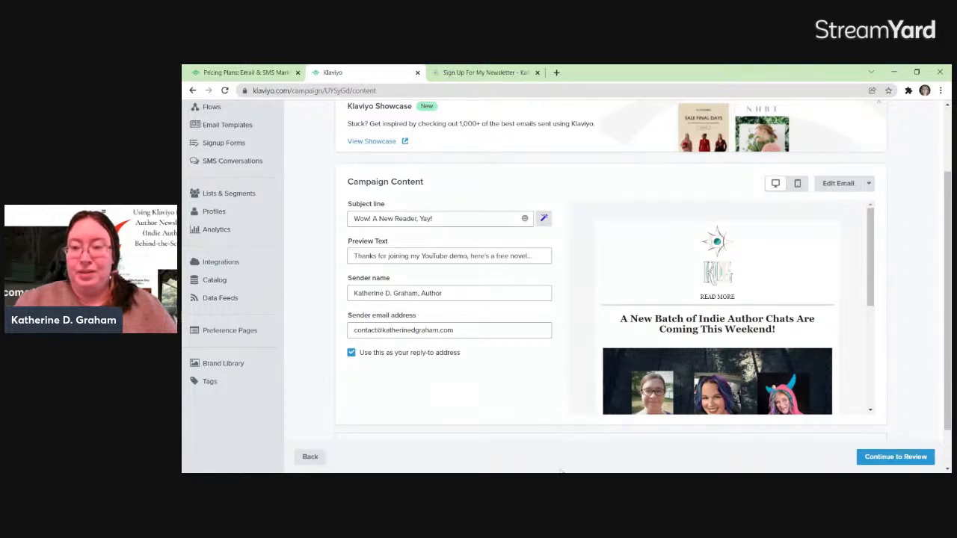
pyautogui.moveTo(870, 231); pyautogui.dragTo(872, 333)
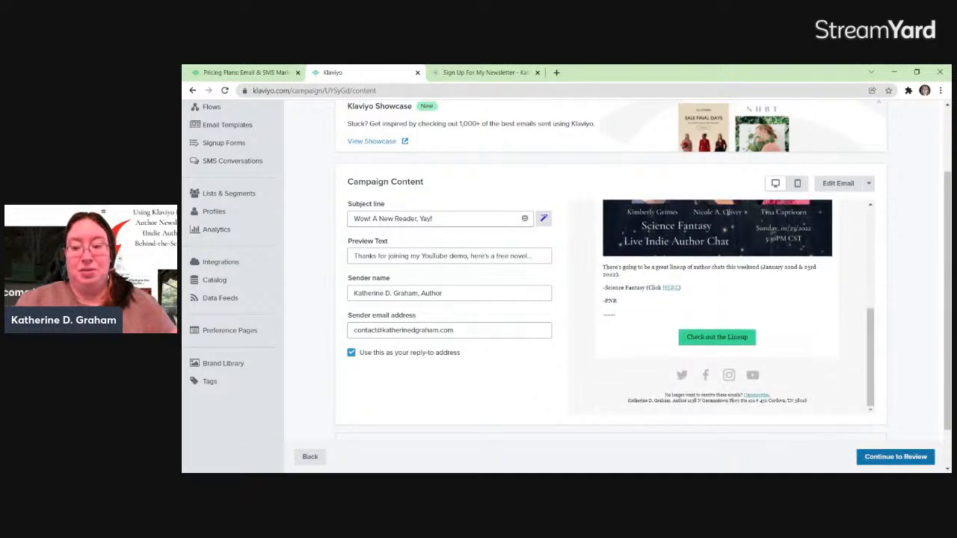
pyautogui.click(880, 459)
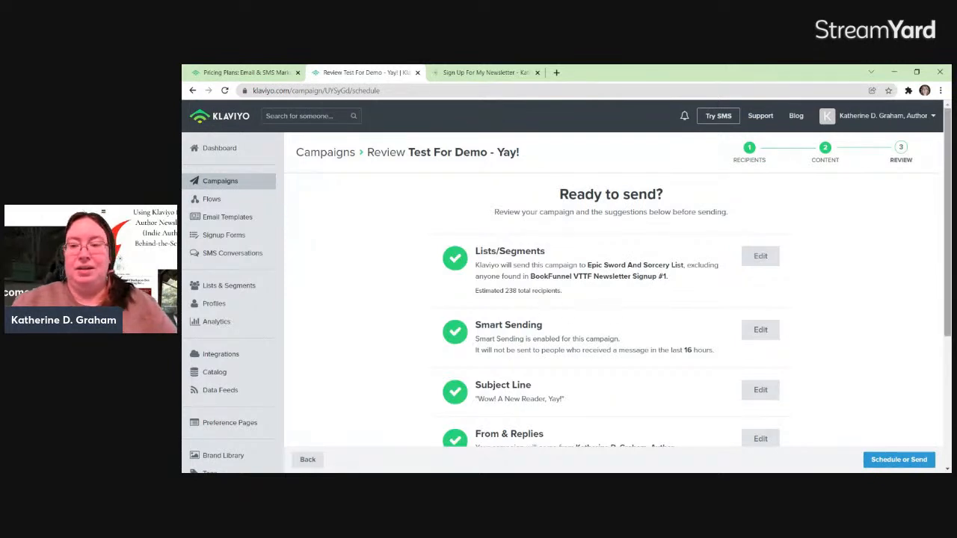
pyautogui.scroll(-1, 946, 224)
pyautogui.scroll(-2, 948, 299)
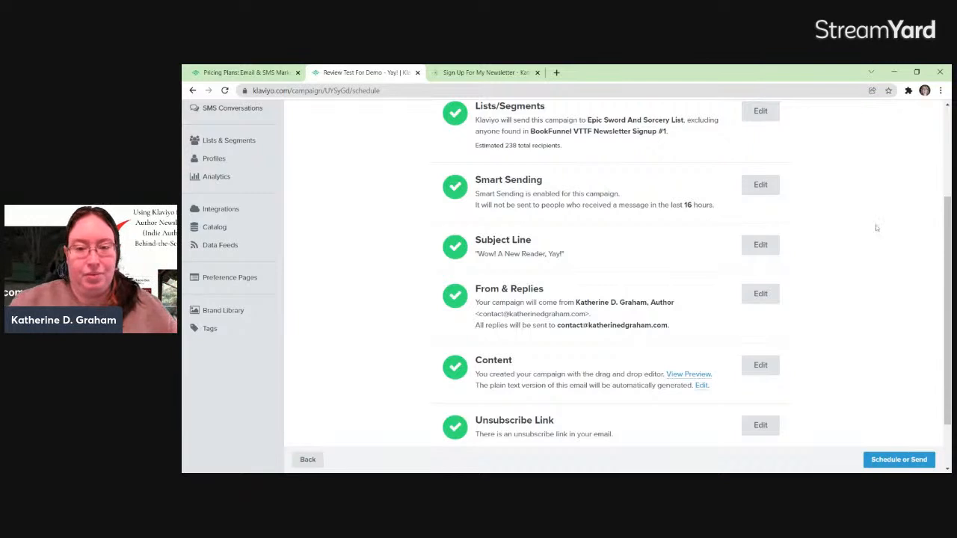
pyautogui.scroll(-1, 807, 267)
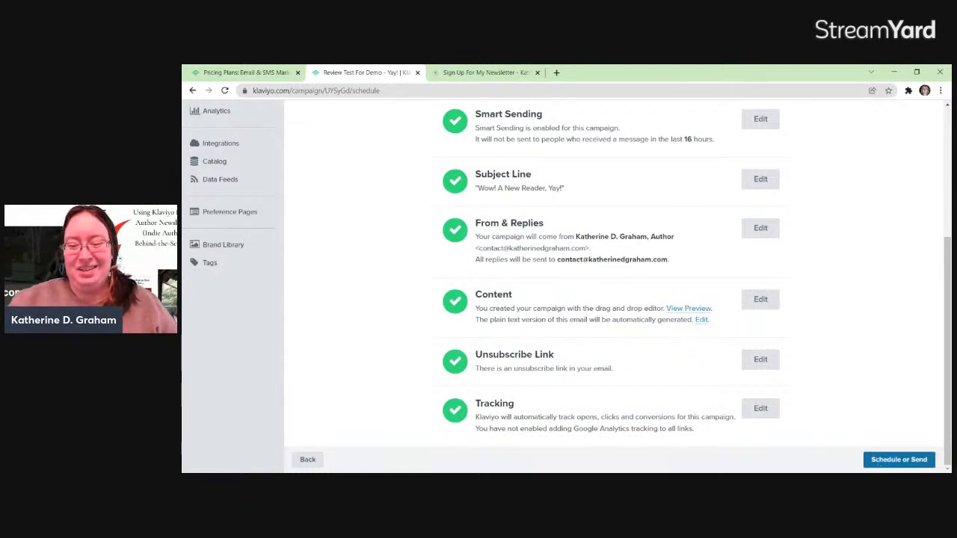
# - Open the campaign's sending options and set the scheduled send date to Feb 11, 2022
pyautogui.click(879, 463)
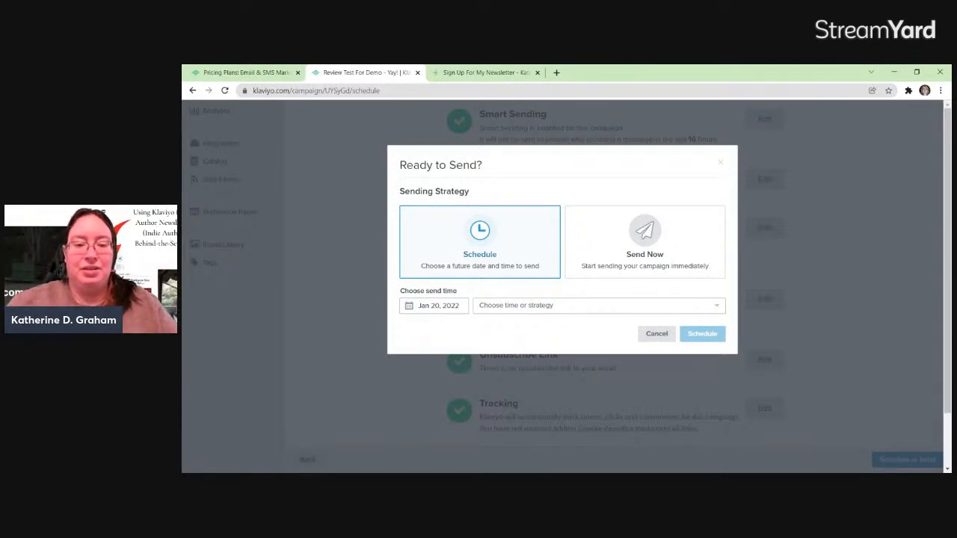
pyautogui.click(441, 305)
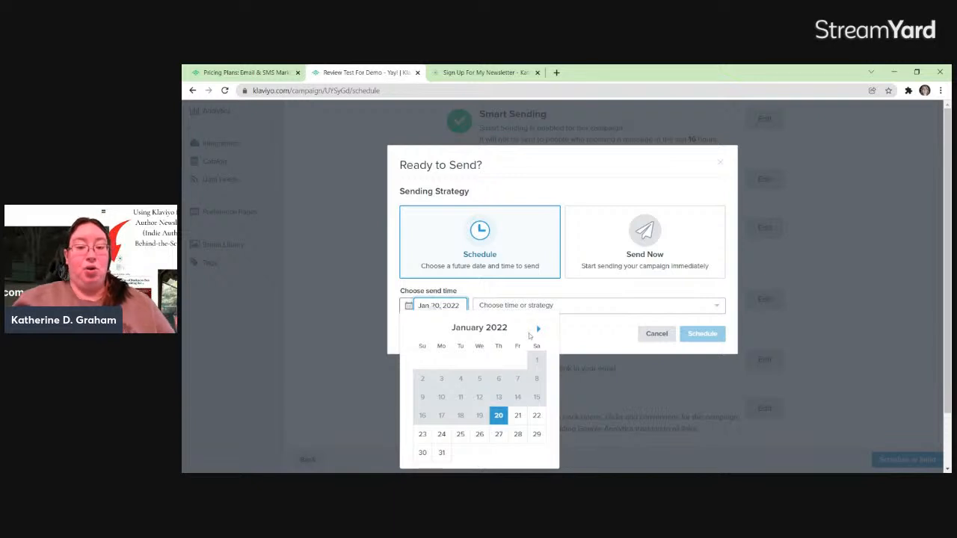
pyautogui.click(539, 330)
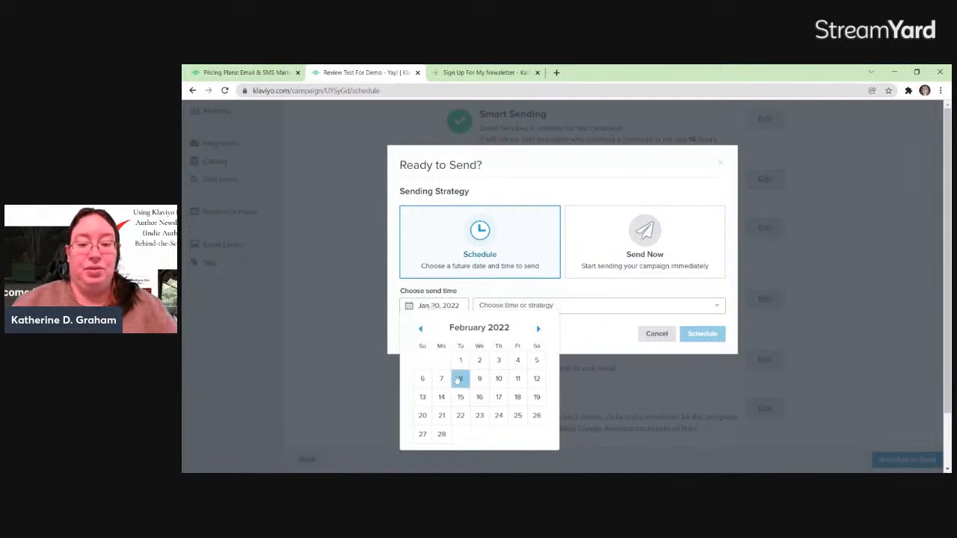
pyautogui.click(511, 380)
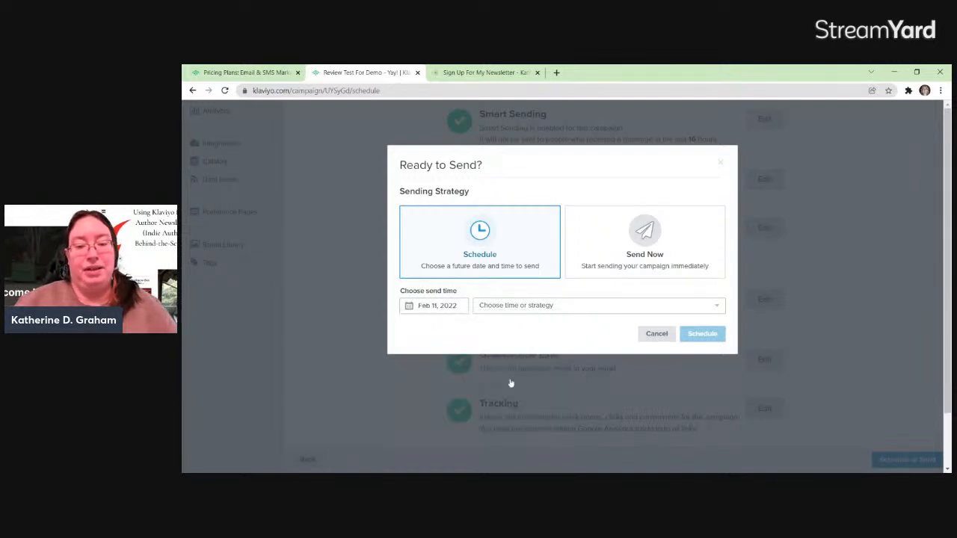
# - Set the send time to 12:15 pm, check the timezone choices and keep Recipient's Local Timezone
pyautogui.click(516, 306)
pyautogui.click(516, 329)
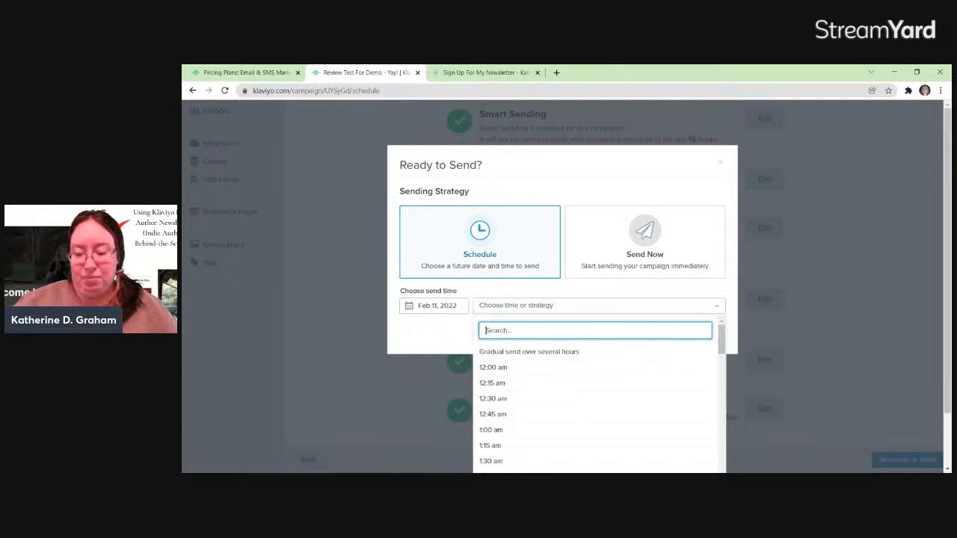
pyautogui.write('12:')
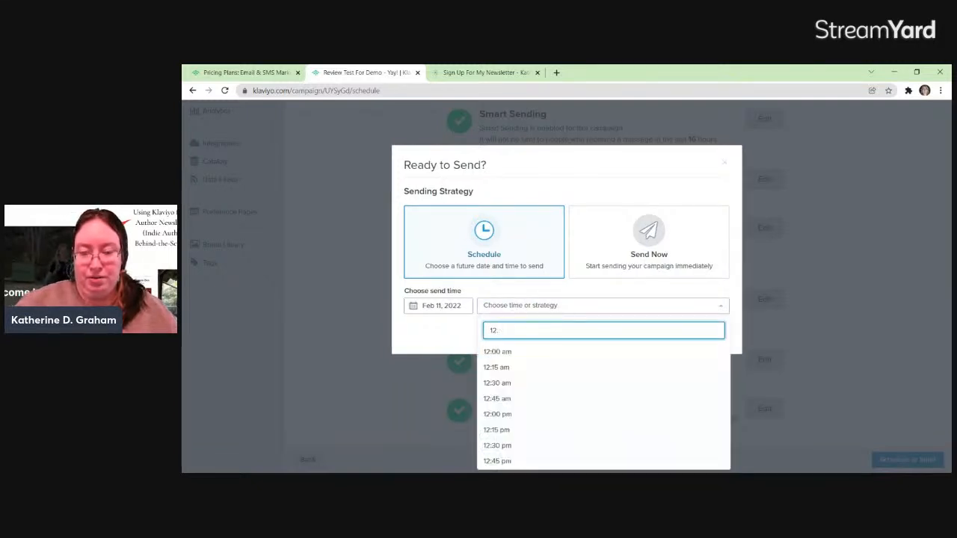
pyautogui.write('15p')
pyautogui.press('BackSpace')
pyautogui.write('pm')
pyautogui.press('BackSpace')
pyautogui.press('BackSpace')
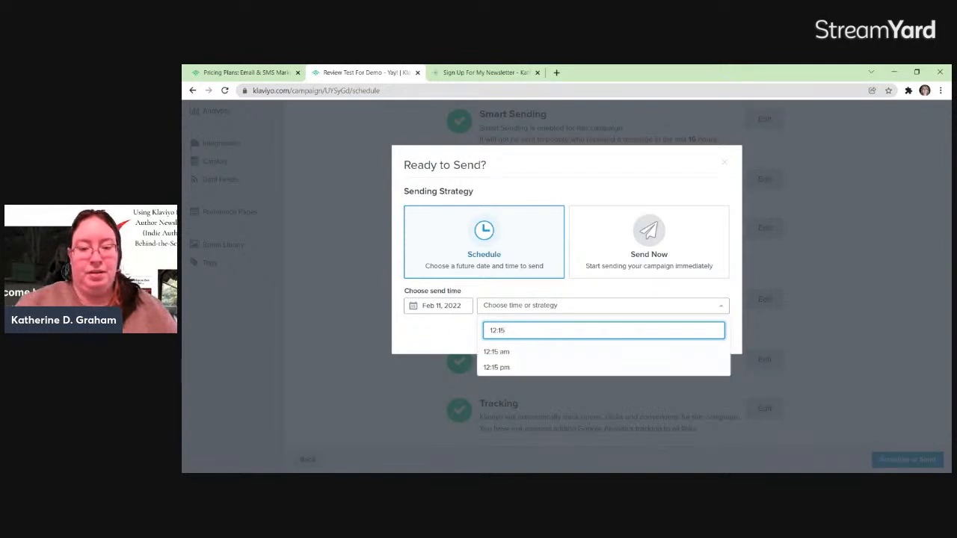
pyautogui.click(526, 366)
pyautogui.click(633, 311)
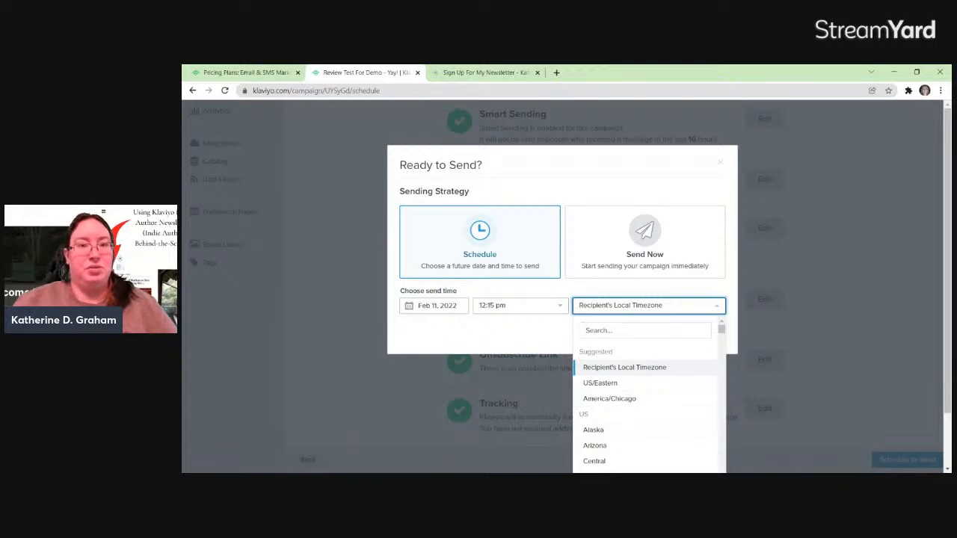
pyautogui.click(493, 348)
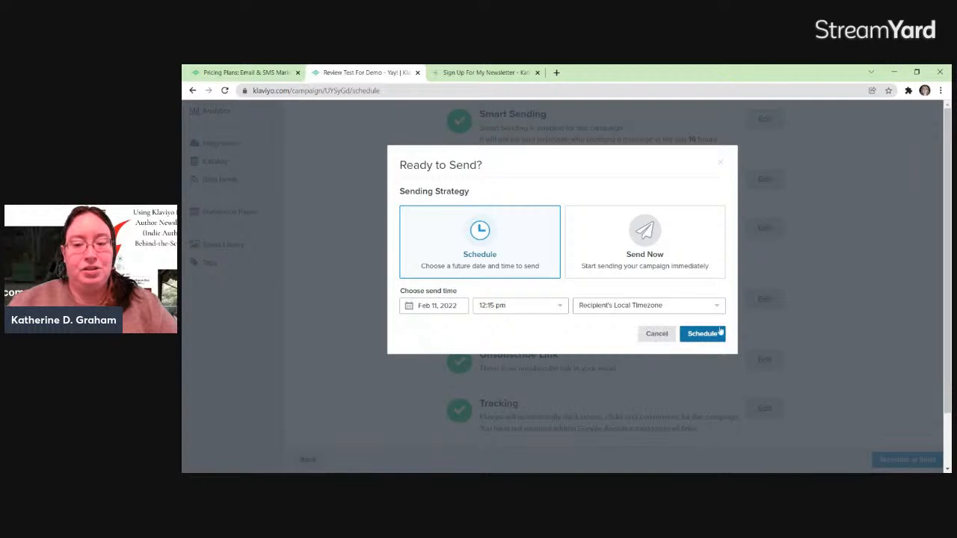
# - Compare the Send Now strategy with Schedule, and close the sending options without sending the campaign
pyautogui.click(655, 257)
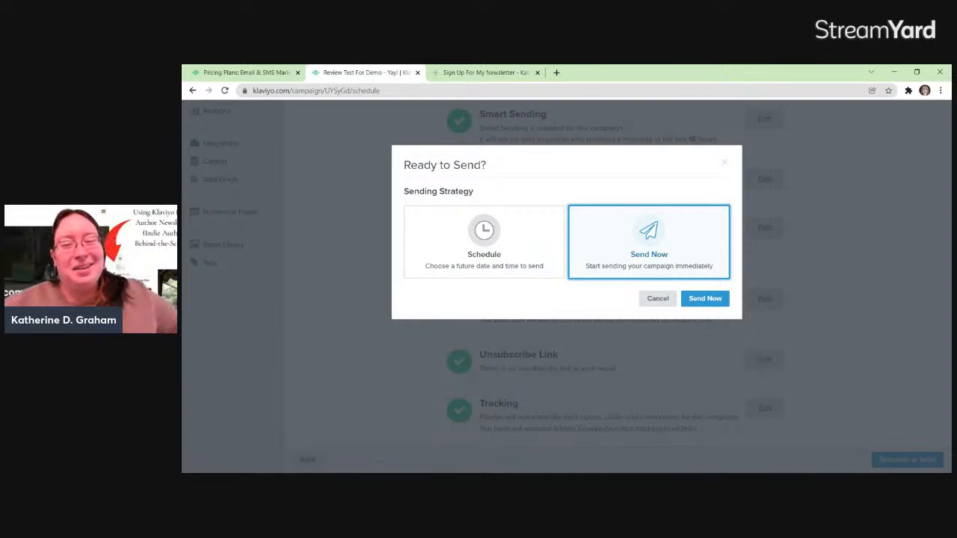
pyautogui.click(446, 219)
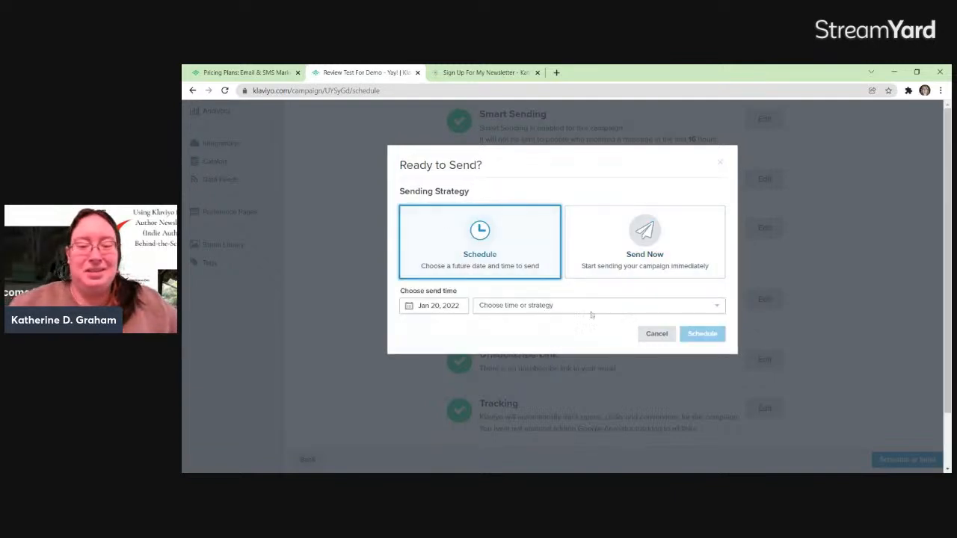
pyautogui.click(656, 334)
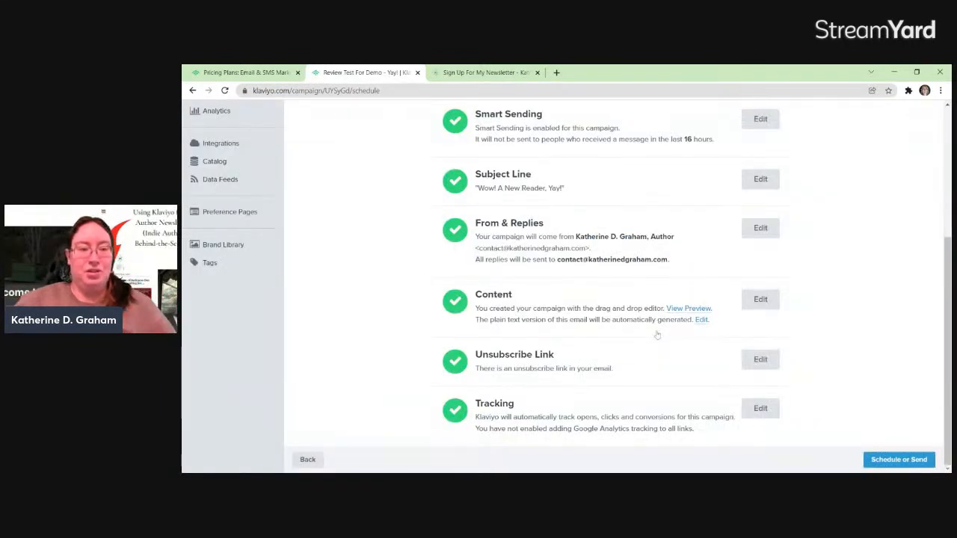
# - Return to the campaigns list and compare the actions offered for the demo draft and the sent Alphabet Reading Challenge campaign
pyautogui.moveTo(473, 217); pyautogui.dragTo(475, 355)
pyautogui.scroll(3, 611, 287)
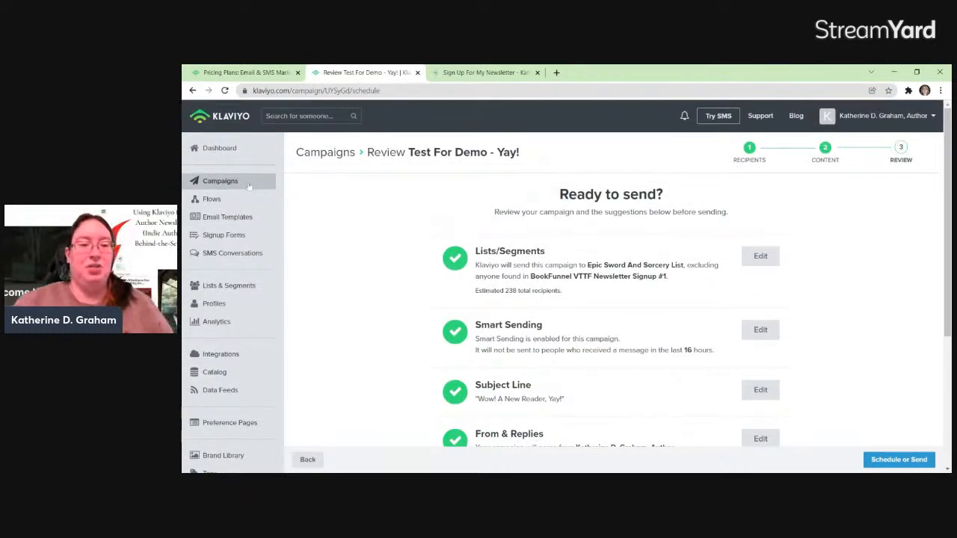
pyautogui.click(245, 185)
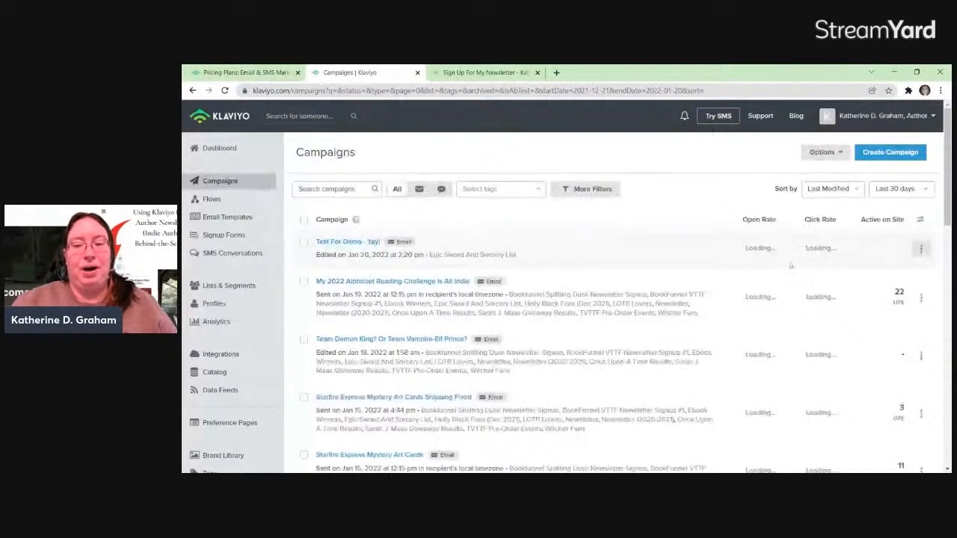
pyautogui.click(922, 251)
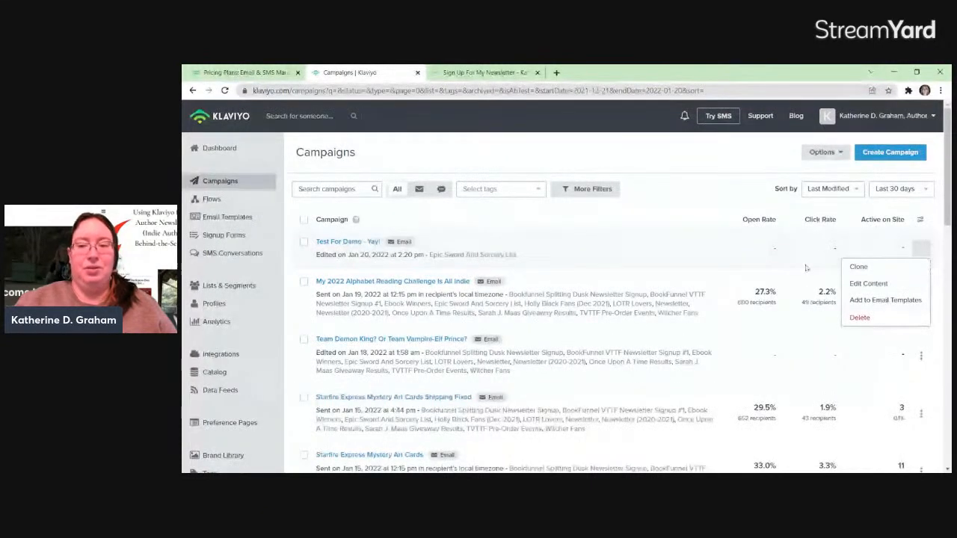
pyautogui.click(682, 233)
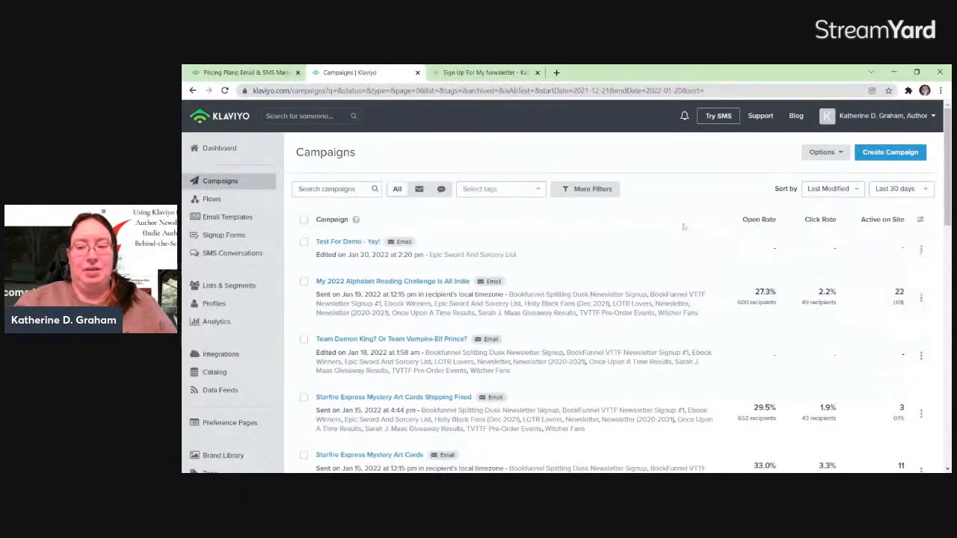
pyautogui.click(921, 299)
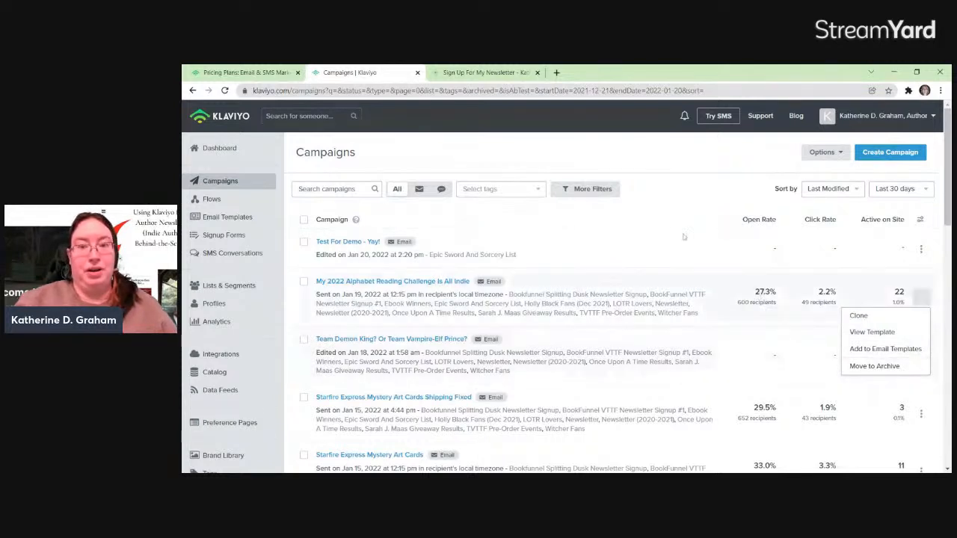
pyautogui.click(649, 205)
# - Delete the "Test For Demo - Yay!" campaign and confirm the deletion
pyautogui.click(920, 248)
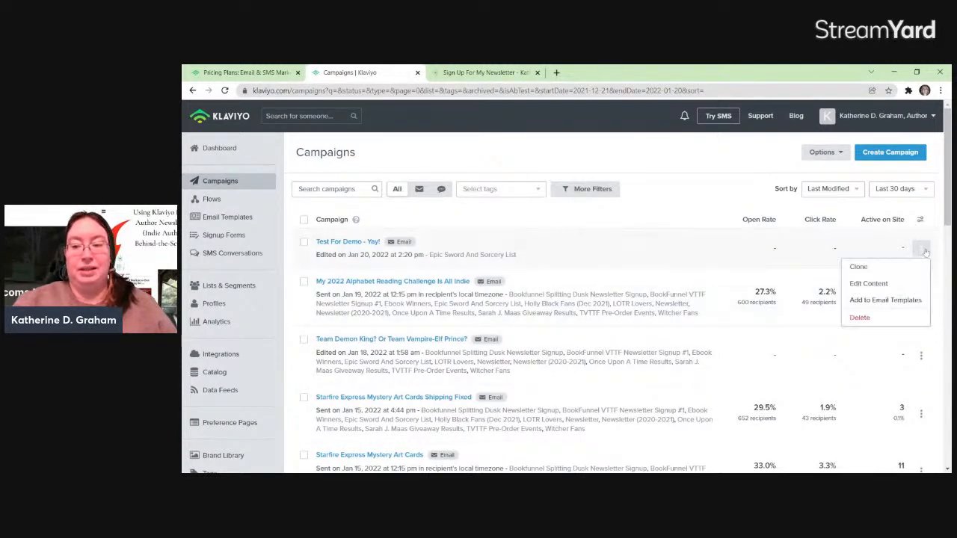
pyautogui.click(870, 326)
pyautogui.click(681, 233)
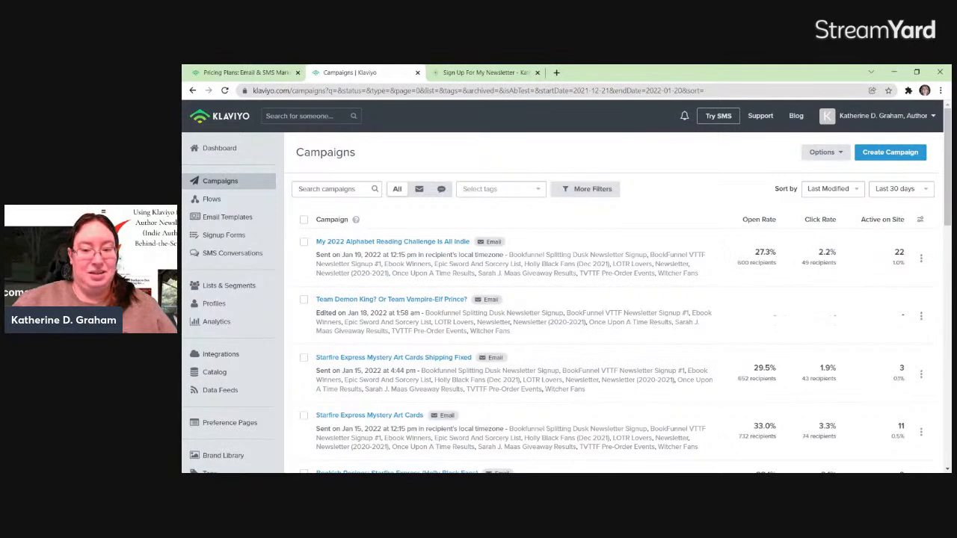
# - View the email of the scheduled "Big News For The Realm of Darkness Box Set" campaign, read it through and close it
pyautogui.scroll(-3, 566, 287)
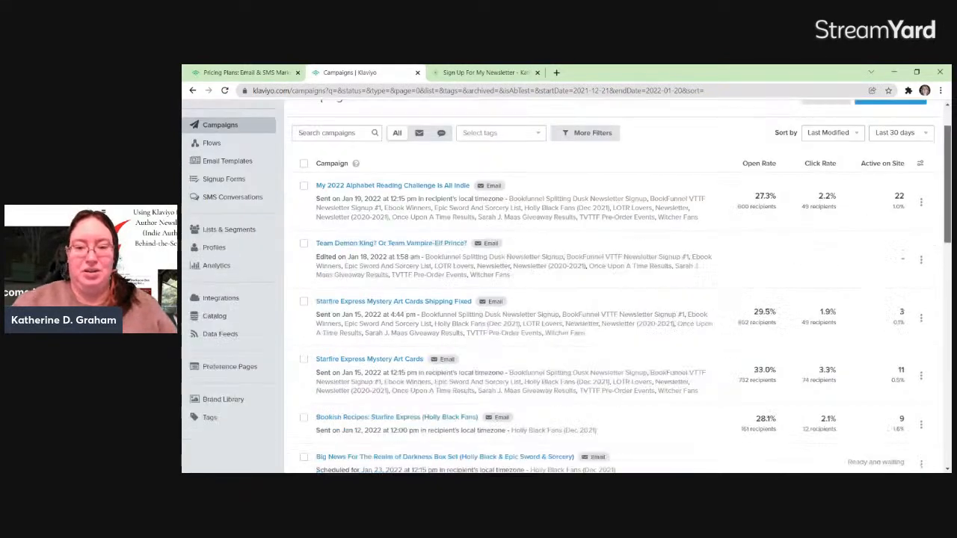
pyautogui.scroll(-2, 566, 286)
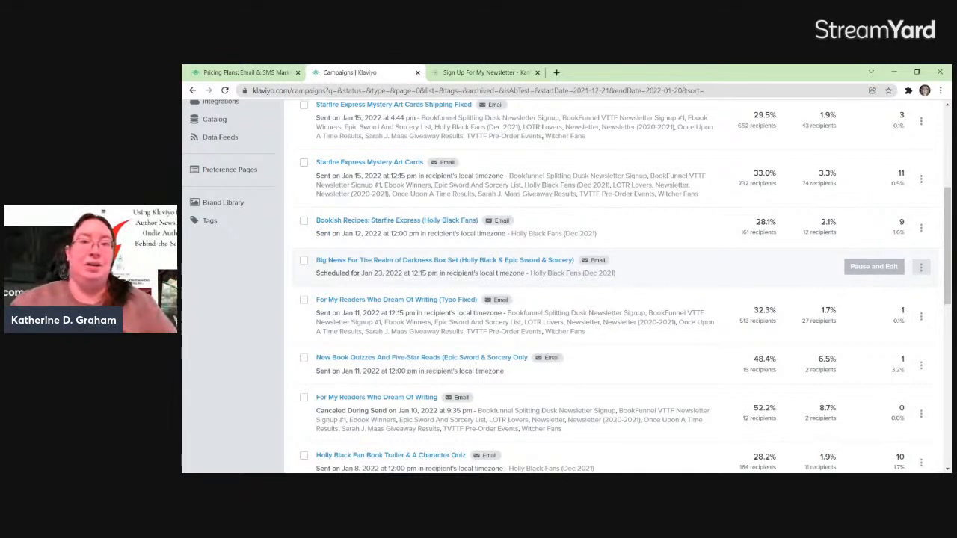
pyautogui.click(920, 267)
pyautogui.click(887, 305)
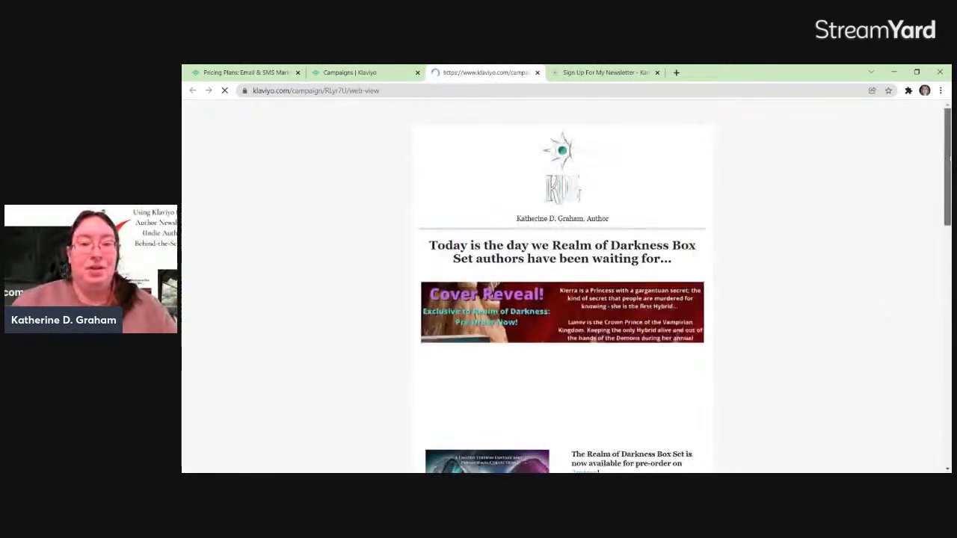
pyautogui.scroll(-3, 561, 284)
pyautogui.scroll(-2, 561, 287)
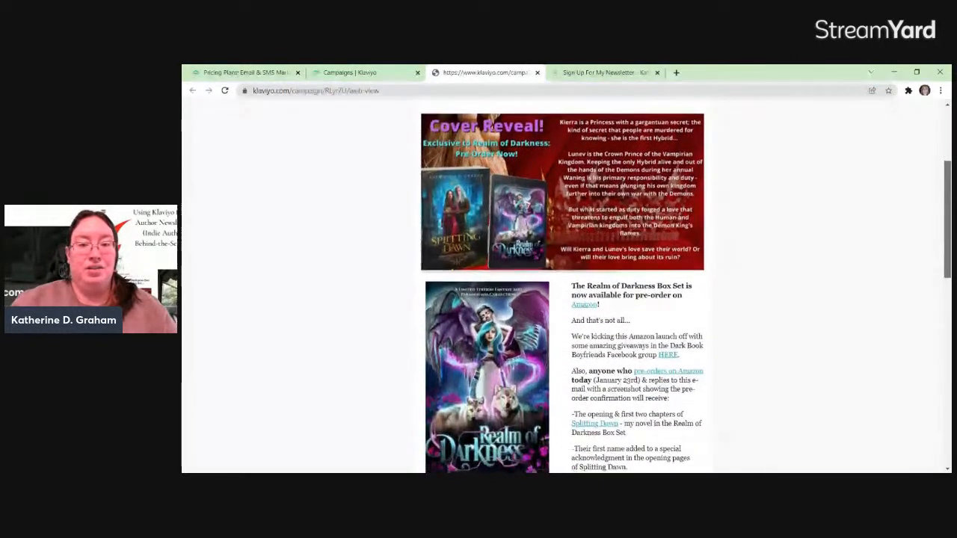
pyautogui.scroll(-6, 561, 288)
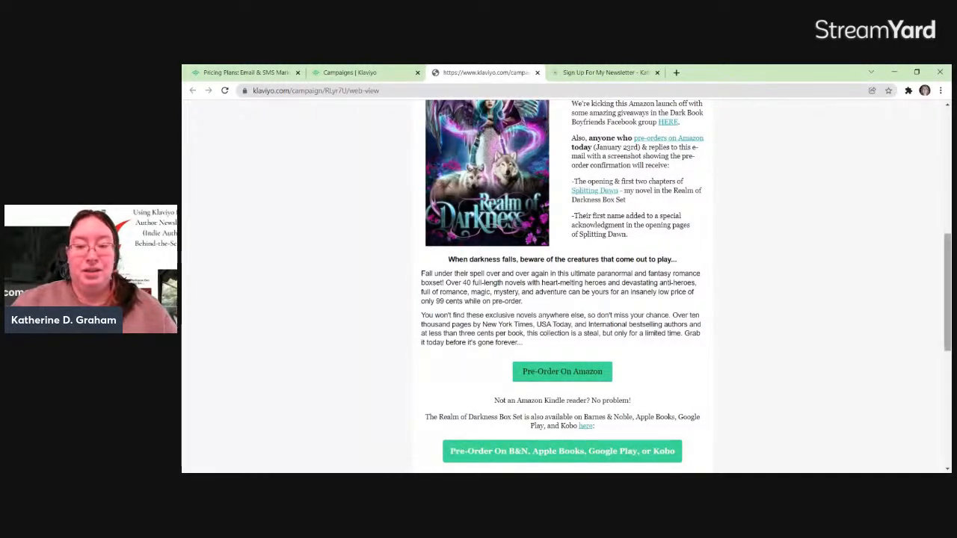
pyautogui.moveTo(948, 288); pyautogui.dragTo(948, 401)
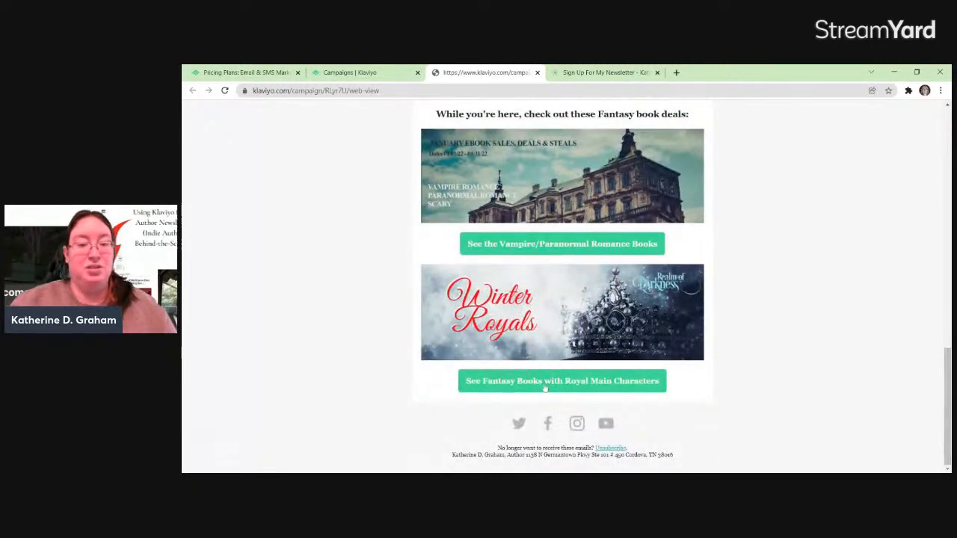
pyautogui.moveTo(948, 404); pyautogui.dragTo(948, 161)
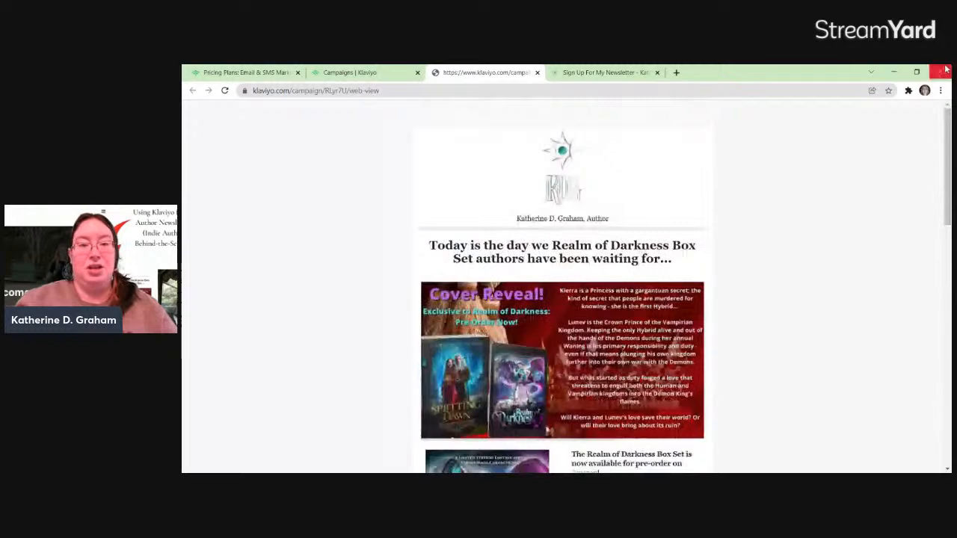
pyautogui.click(536, 73)
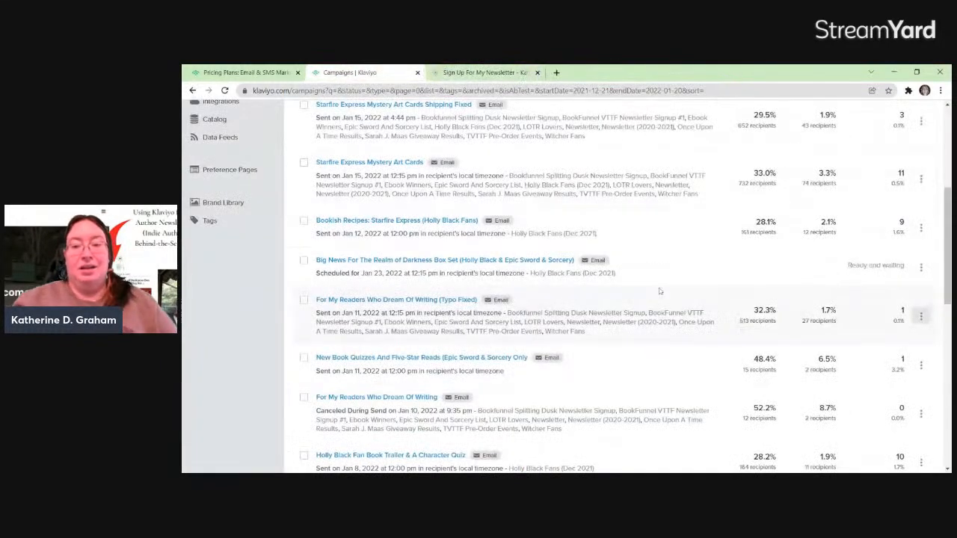